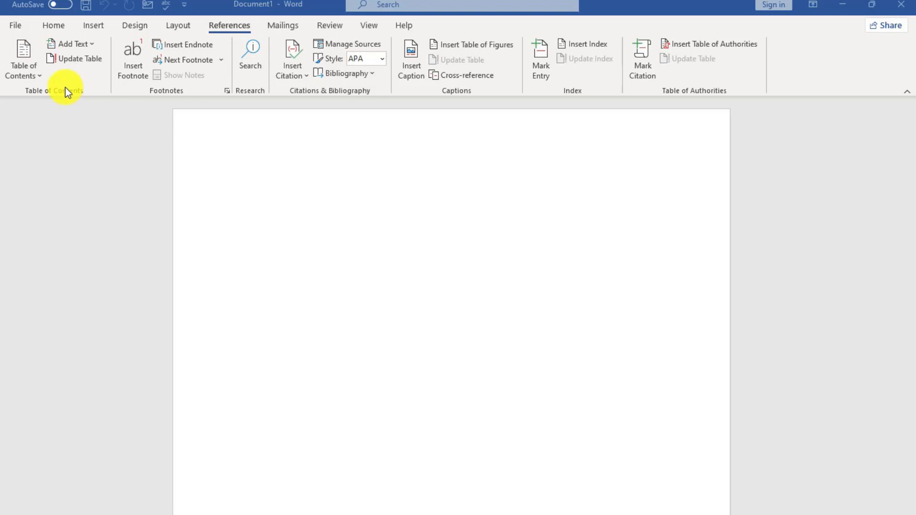
- Minimize the blank document, open "What does a graphic designer do" from the desktop, and look through its pages
{"action": "left_click", "coordinate": [847, 5]}
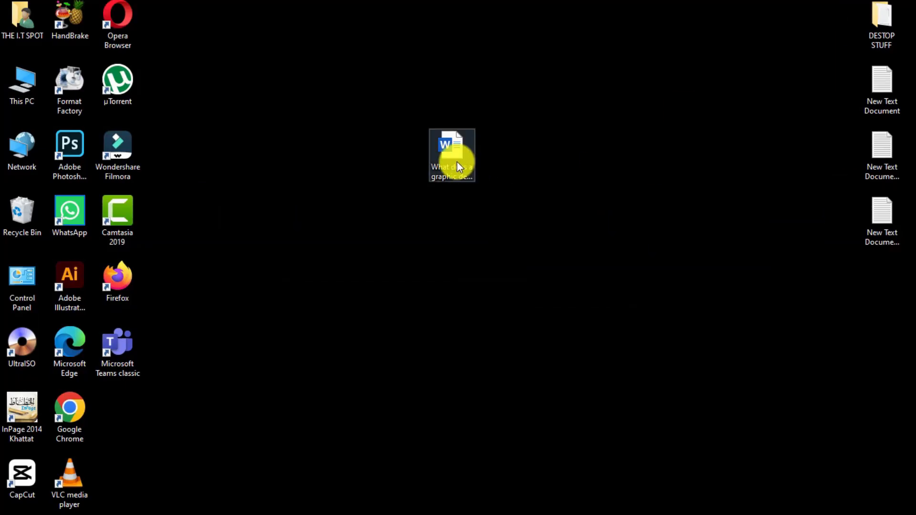
{"action": "double_click", "coordinate": [457, 163]}
{"action": "scroll", "coordinate": [444, 193], "scroll_direction": "down", "scroll_amount": 20}
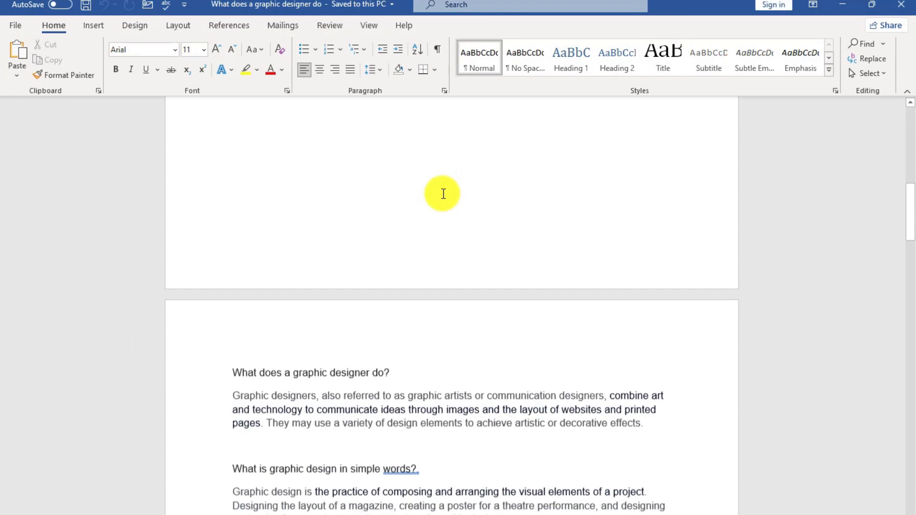
{"action": "scroll", "coordinate": [443, 194], "scroll_direction": "up", "scroll_amount": 13}
{"action": "scroll", "coordinate": [440, 192], "scroll_direction": "down", "scroll_amount": 11}
{"action": "left_click_drag", "start_coordinate": [912, 324], "coordinate": [905, 151]}
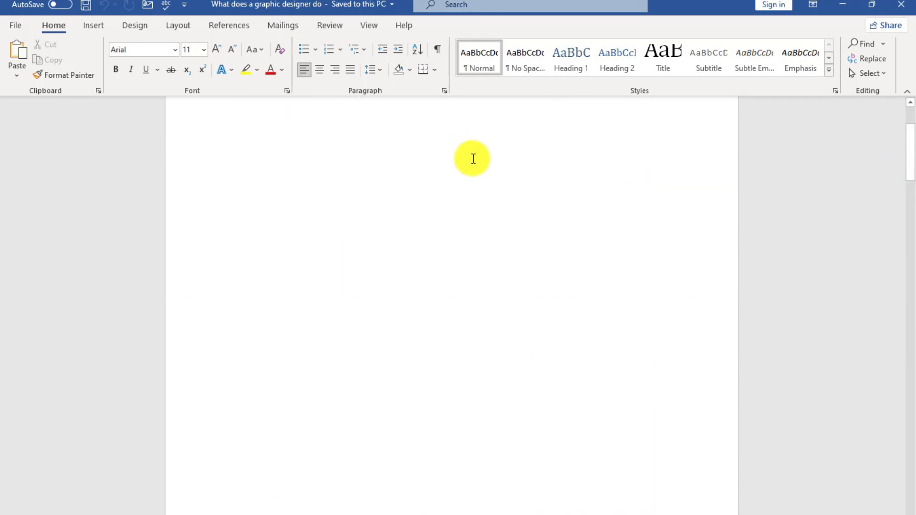
- Try to insert an Automatic Table 1 table of contents on the blank first page and dismiss the message
{"action": "left_click", "coordinate": [232, 24]}
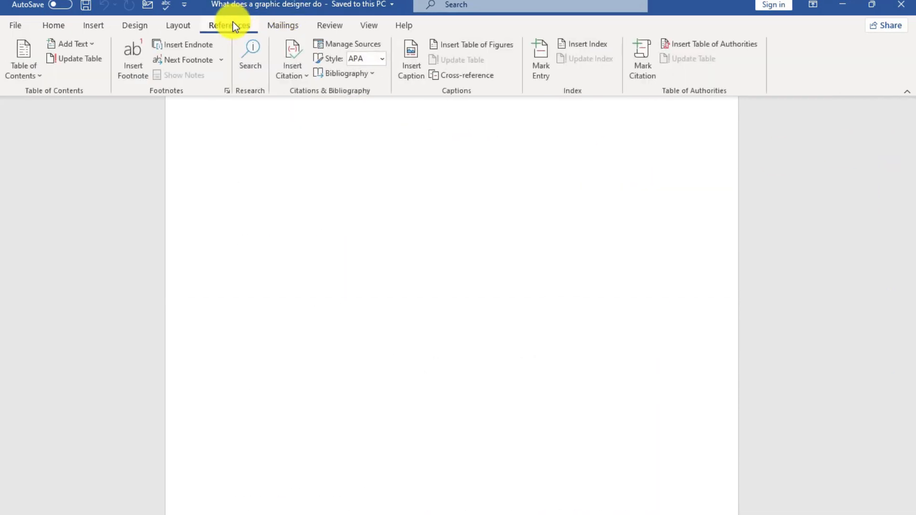
{"action": "left_click", "coordinate": [35, 78]}
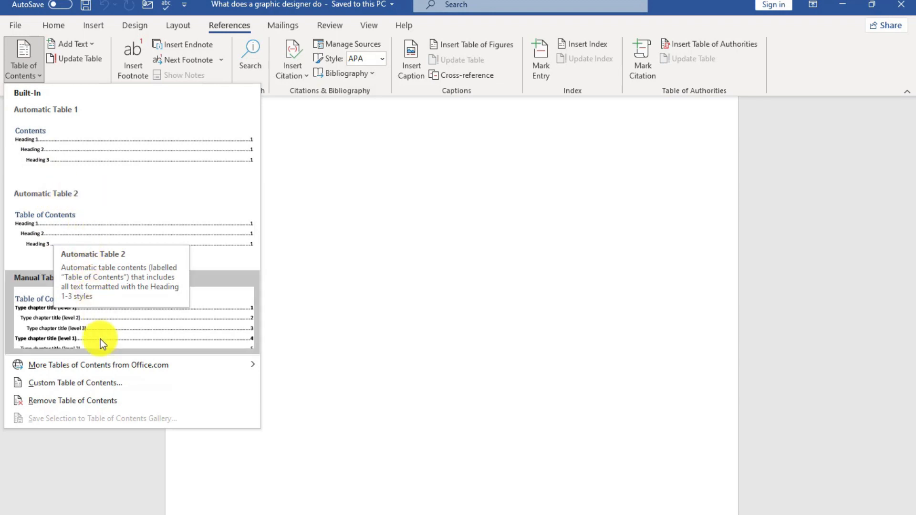
{"action": "mouse_move", "coordinate": [93, 369]}
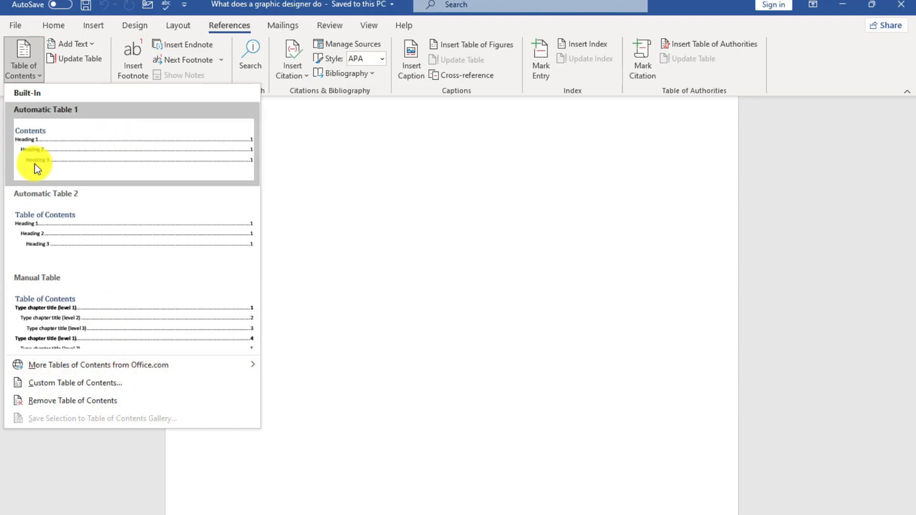
{"action": "left_click", "coordinate": [85, 150]}
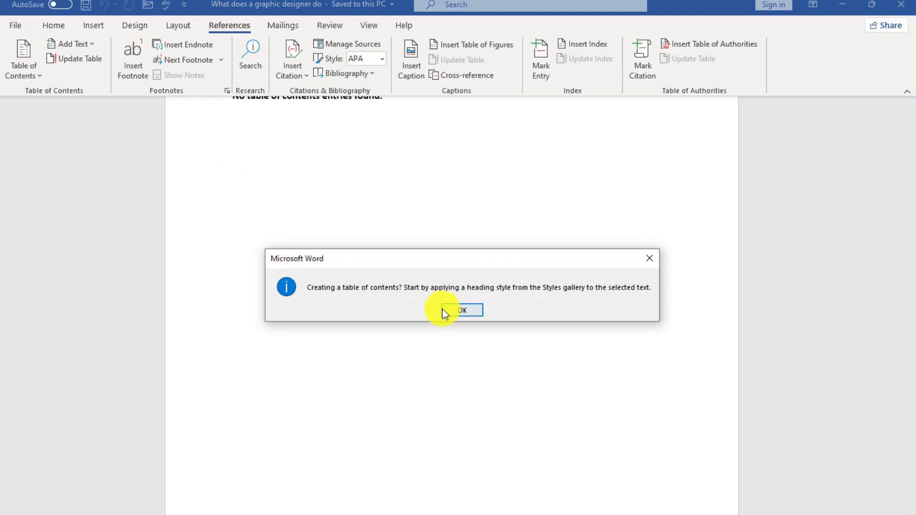
{"action": "left_click", "coordinate": [445, 309]}
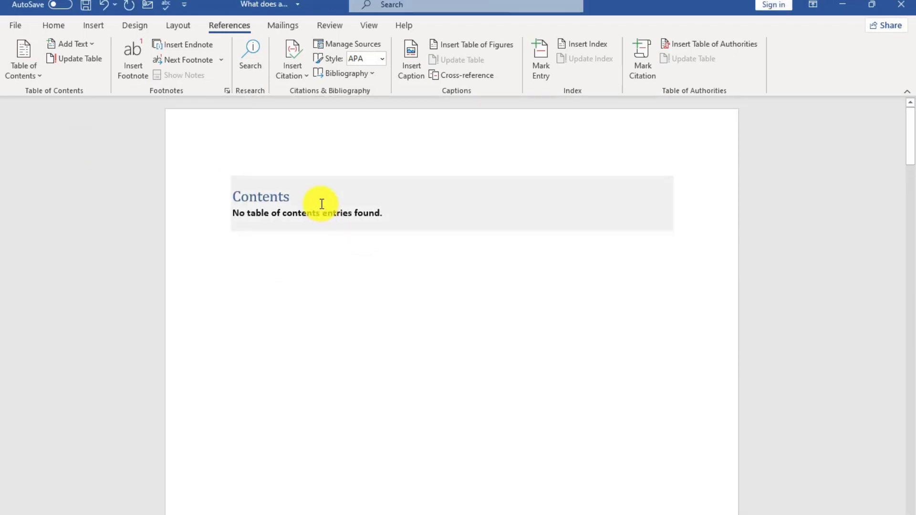
- Compare the inserted table of contents with the question titles in the text, and undo its insertion
{"action": "scroll", "coordinate": [329, 208], "scroll_direction": "down", "scroll_amount": 10}
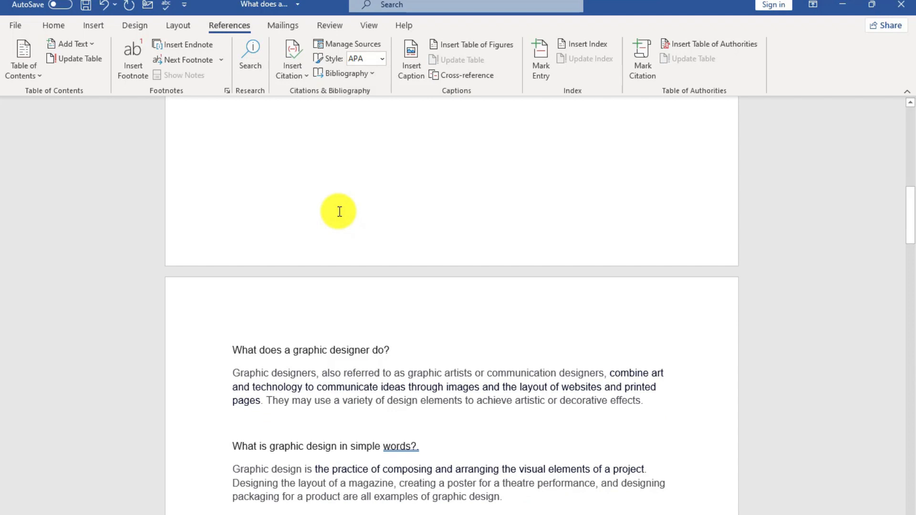
{"action": "scroll", "coordinate": [339, 212], "scroll_direction": "up", "scroll_amount": 10}
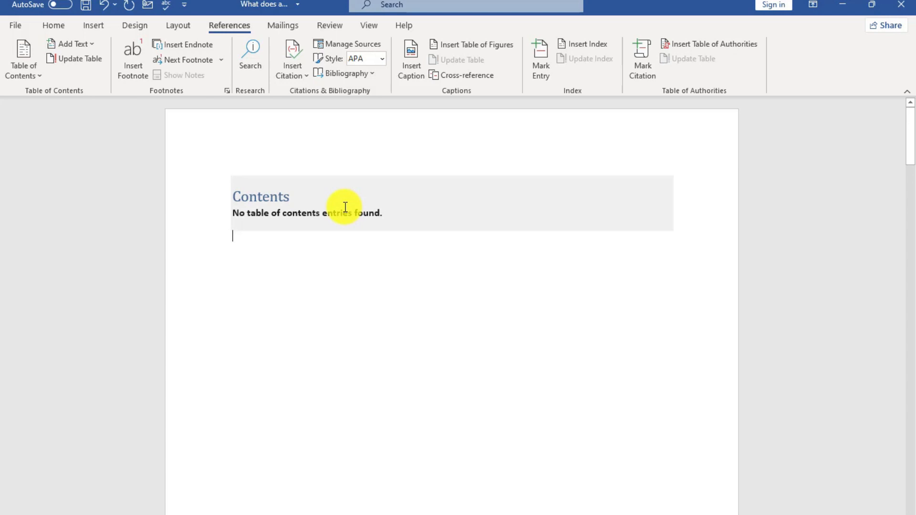
{"action": "scroll", "coordinate": [319, 257], "scroll_direction": "down", "scroll_amount": 15}
{"action": "scroll", "coordinate": [322, 256], "scroll_direction": "up", "scroll_amount": 14}
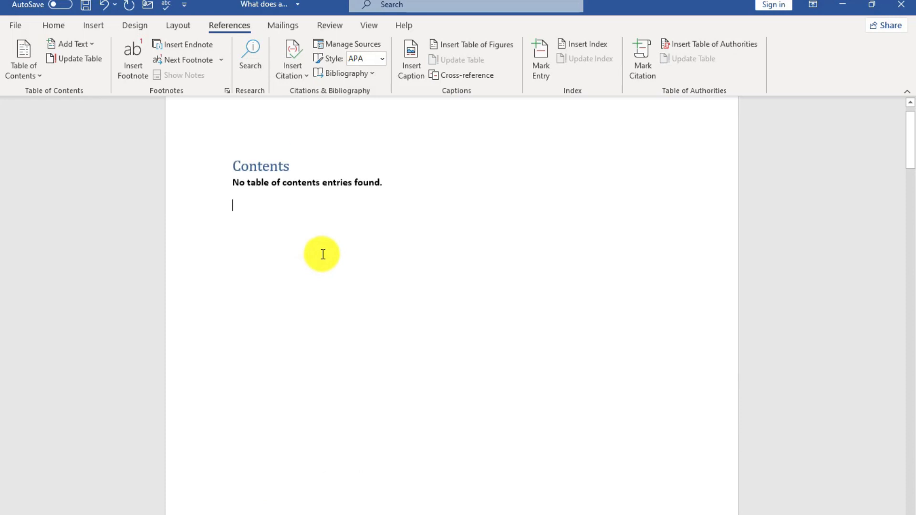
{"action": "mouse_move", "coordinate": [909, 156]}
{"action": "left_mouse_down"}
{"action": "mouse_move", "coordinate": [912, 246]}
{"action": "mouse_move", "coordinate": [912, 146]}
{"action": "left_mouse_up"}
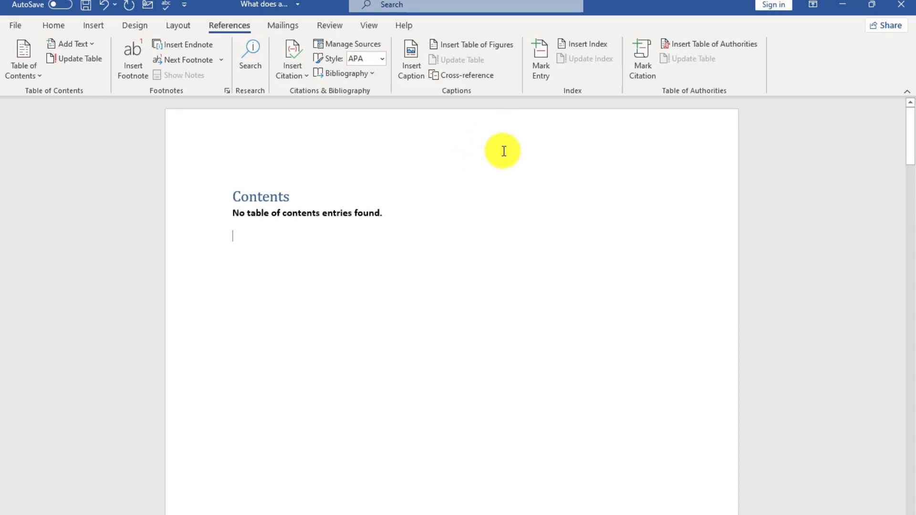
{"action": "key", "text": "ctrl+z"}
- Apply the Heading 1 style to the title "What does a graphic designer do?" on the second page
{"action": "scroll", "coordinate": [471, 196], "scroll_direction": "down", "scroll_amount": 10}
{"action": "scroll", "coordinate": [467, 197], "scroll_direction": "up", "scroll_amount": 6}
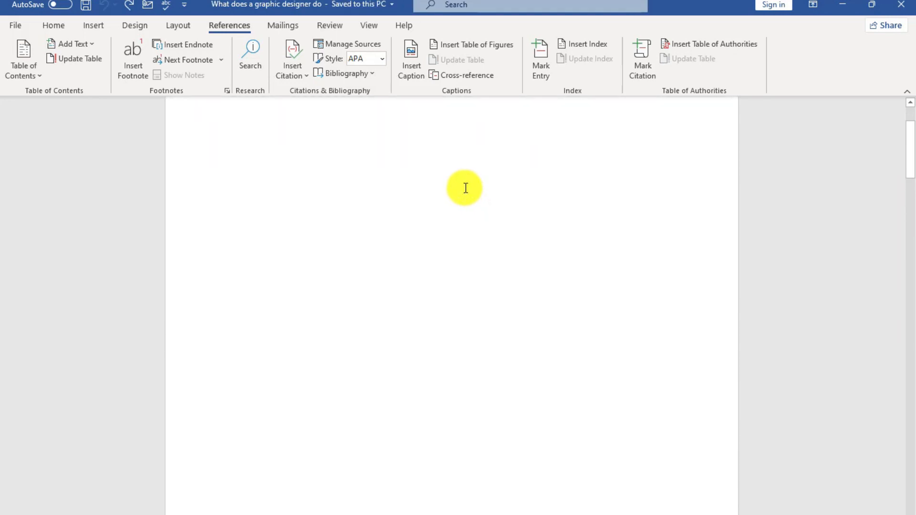
{"action": "scroll", "coordinate": [466, 188], "scroll_direction": "up", "scroll_amount": 1}
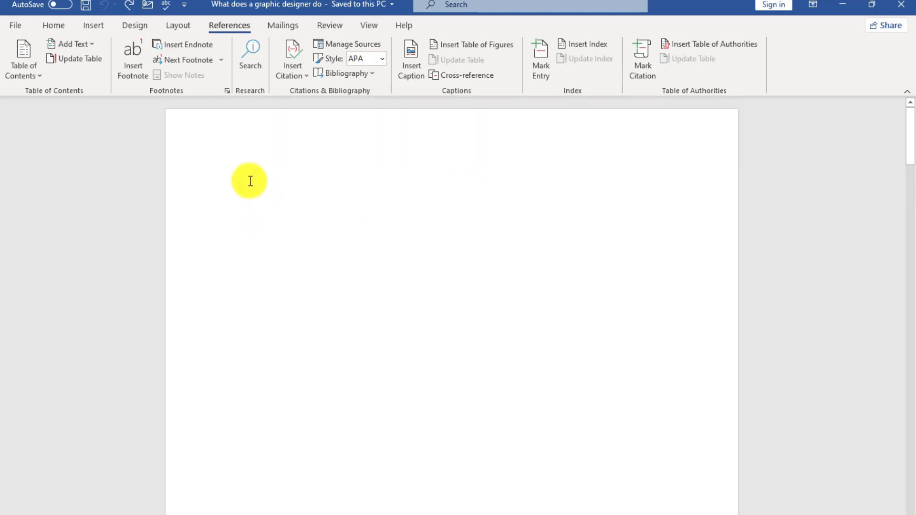
{"action": "scroll", "coordinate": [250, 182], "scroll_direction": "down", "scroll_amount": 1}
{"action": "scroll", "coordinate": [247, 180], "scroll_direction": "down", "scroll_amount": 12}
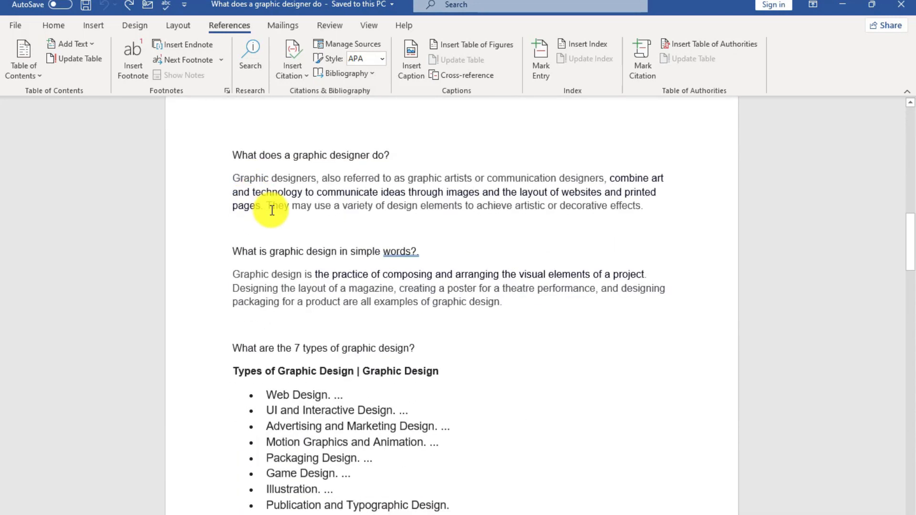
{"action": "left_click_drag", "start_coordinate": [908, 253], "coordinate": [907, 206]}
{"action": "left_click_drag", "start_coordinate": [239, 261], "coordinate": [389, 262]}
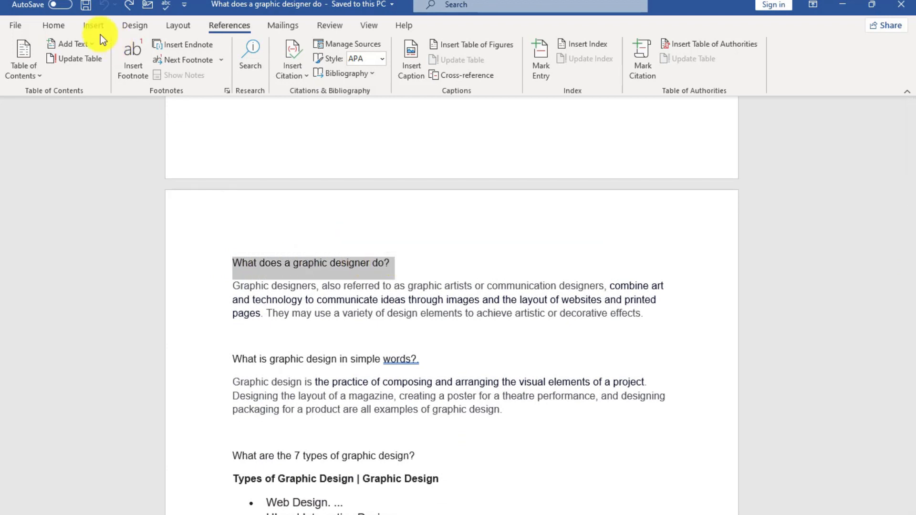
{"action": "left_click", "coordinate": [51, 28]}
{"action": "left_click", "coordinate": [575, 64]}
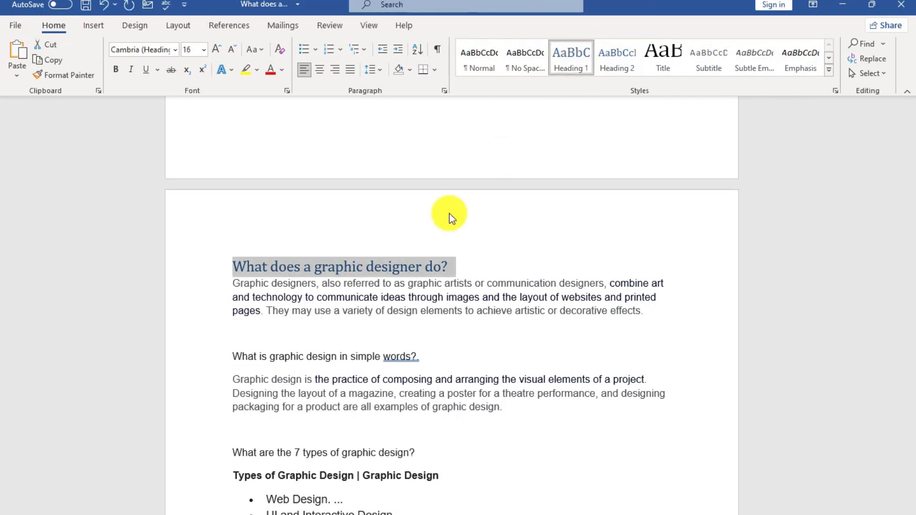
- Apply Heading 1 to "What is graphic design in simple words?" and "What are the 7 types of graphic design?"
{"action": "left_click_drag", "start_coordinate": [239, 355], "coordinate": [418, 354]}
{"action": "key", "text": "ctrl+alt+1"}
{"action": "scroll", "coordinate": [301, 445], "scroll_direction": "down", "scroll_amount": 2}
{"action": "left_click", "coordinate": [570, 61]}
- Apply Heading 1 to "What are the 3 main purposes of graphic design?" and "Is graphic designer good job?"
{"action": "scroll", "coordinate": [361, 333], "scroll_direction": "down", "scroll_amount": 8}
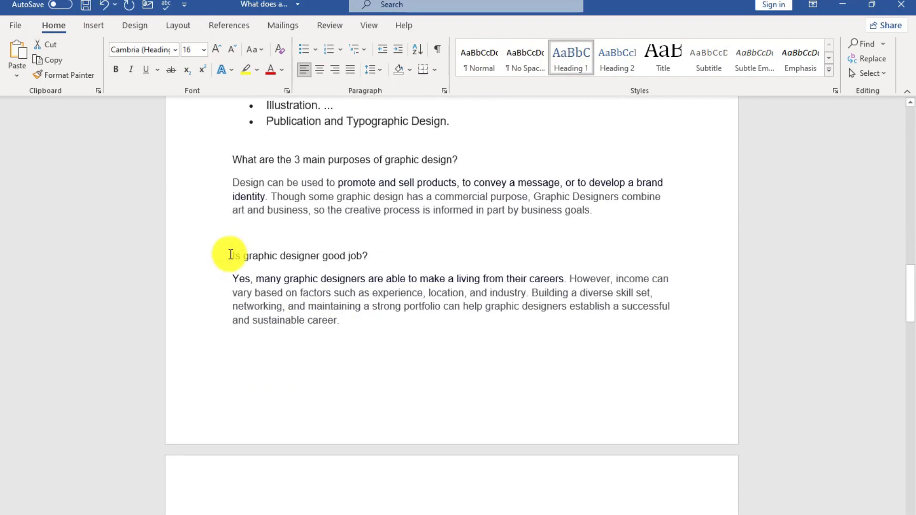
{"action": "left_click_drag", "start_coordinate": [234, 159], "coordinate": [460, 160]}
{"action": "left_click", "coordinate": [568, 62]}
{"action": "left_click_drag", "start_coordinate": [233, 254], "coordinate": [372, 257]}
{"action": "left_click", "coordinate": [569, 63]}
- Apply Heading 1 to "How I become a graphic designer?" and "Which tool is best for graphic design?"
{"action": "scroll", "coordinate": [381, 287], "scroll_direction": "down", "scroll_amount": 5}
{"action": "left_click_drag", "start_coordinate": [233, 237], "coordinate": [393, 232]}
{"action": "left_click", "coordinate": [571, 65]}
{"action": "scroll", "coordinate": [353, 276], "scroll_direction": "down", "scroll_amount": 10}
{"action": "scroll", "coordinate": [354, 276], "scroll_direction": "up", "scroll_amount": 10}
{"action": "left_click_drag", "start_coordinate": [234, 411], "coordinate": [395, 411]}
{"action": "left_click", "coordinate": [572, 63]}
- Apply Heading 1 to the last two titles, "Is graphic designing easy?" and "What is graphic example?"
{"action": "scroll", "coordinate": [363, 286], "scroll_direction": "down", "scroll_amount": 8}
{"action": "left_click_drag", "start_coordinate": [233, 192], "coordinate": [352, 193]}
{"action": "left_click", "coordinate": [567, 58]}
{"action": "left_click_drag", "start_coordinate": [234, 304], "coordinate": [365, 304]}
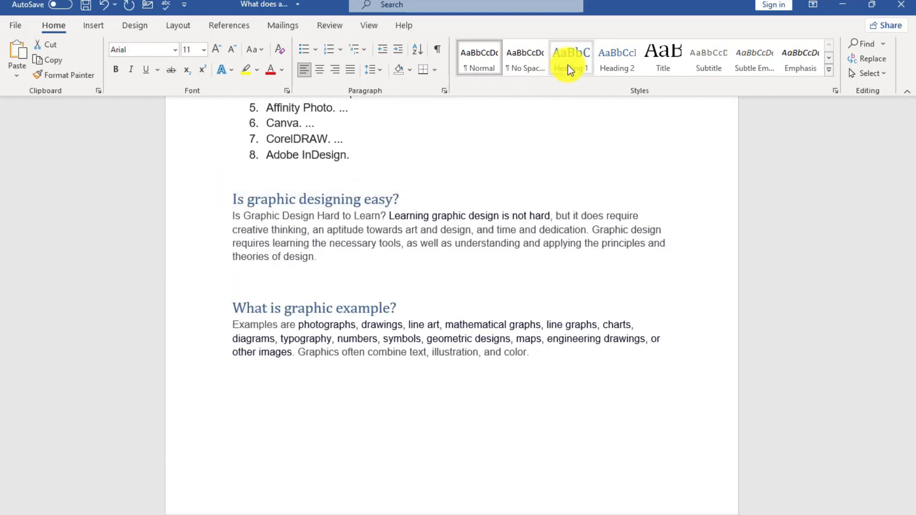
{"action": "left_click", "coordinate": [568, 65]}
- Insert an Automatic Table 1 table of contents at the start of the blank first page
{"action": "scroll", "coordinate": [279, 301], "scroll_direction": "down", "scroll_amount": 1}
{"action": "scroll", "coordinate": [273, 304], "scroll_direction": "up", "scroll_amount": 15}
{"action": "scroll", "coordinate": [273, 304], "scroll_direction": "up", "scroll_amount": 10}
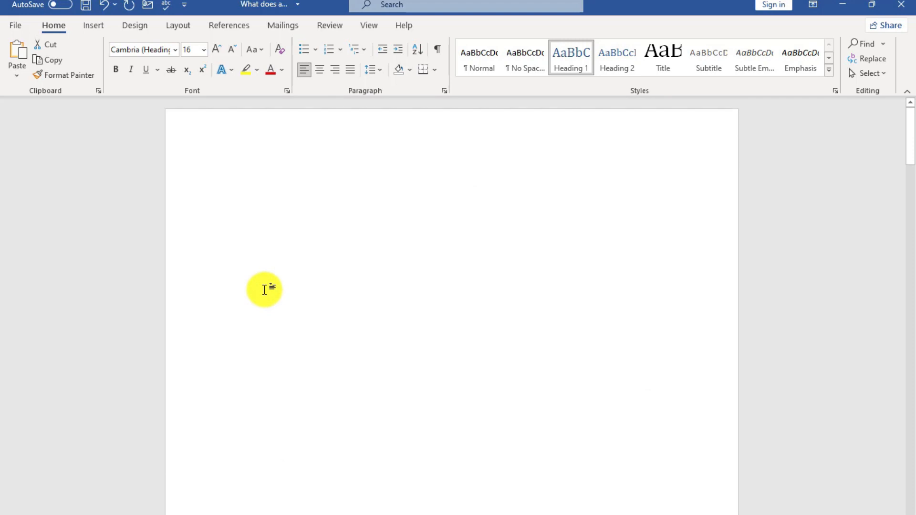
{"action": "left_click", "coordinate": [295, 184]}
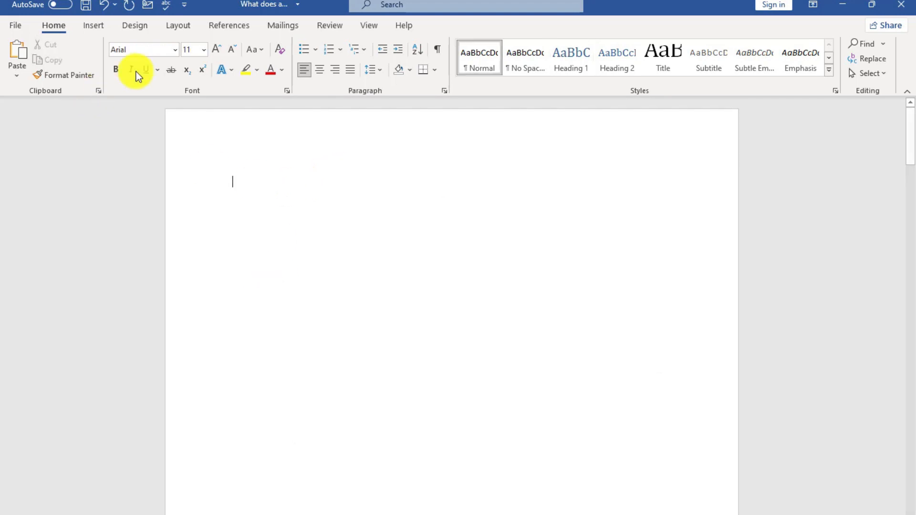
{"action": "left_click", "coordinate": [229, 25]}
{"action": "left_click", "coordinate": [24, 72]}
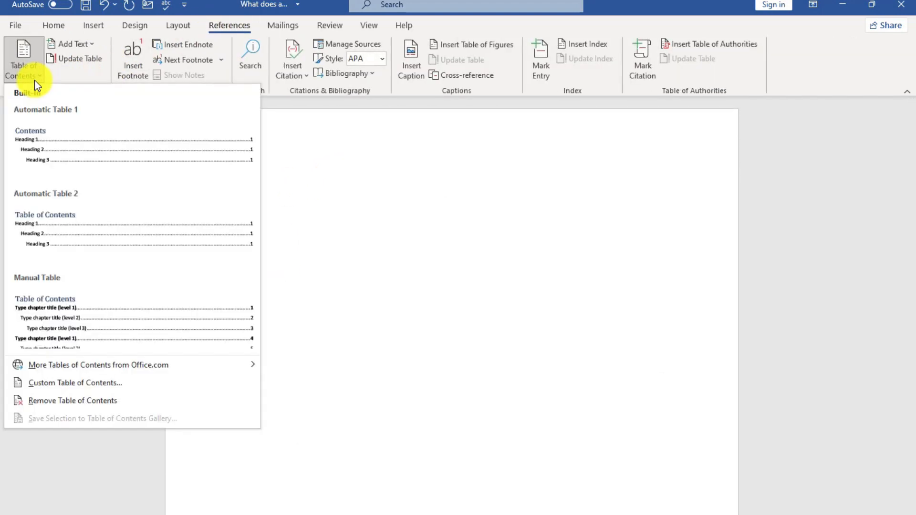
{"action": "left_click", "coordinate": [46, 138]}
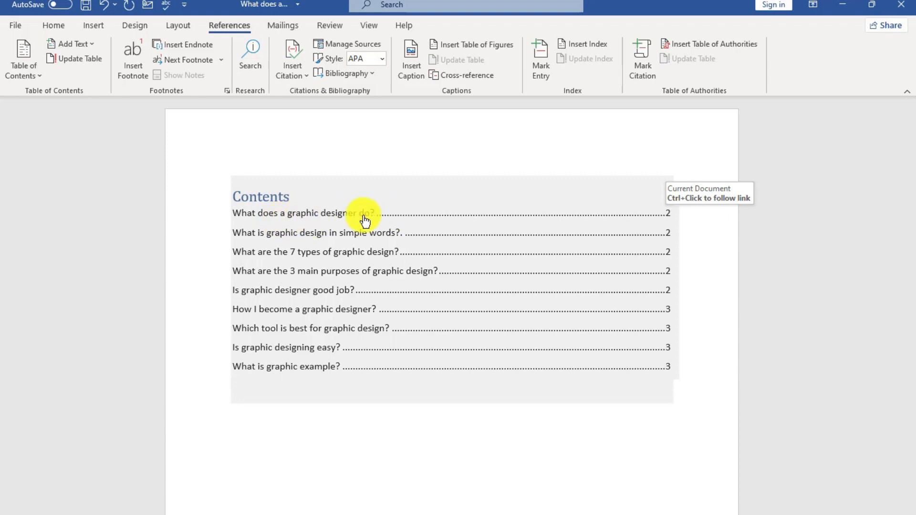
- Follow the contents links for "What is graphic design in simple words?" and "Which tool is best for graphic design?", returning to the contents page after each
{"action": "left_click", "coordinate": [668, 235], "text": "ctrl"}
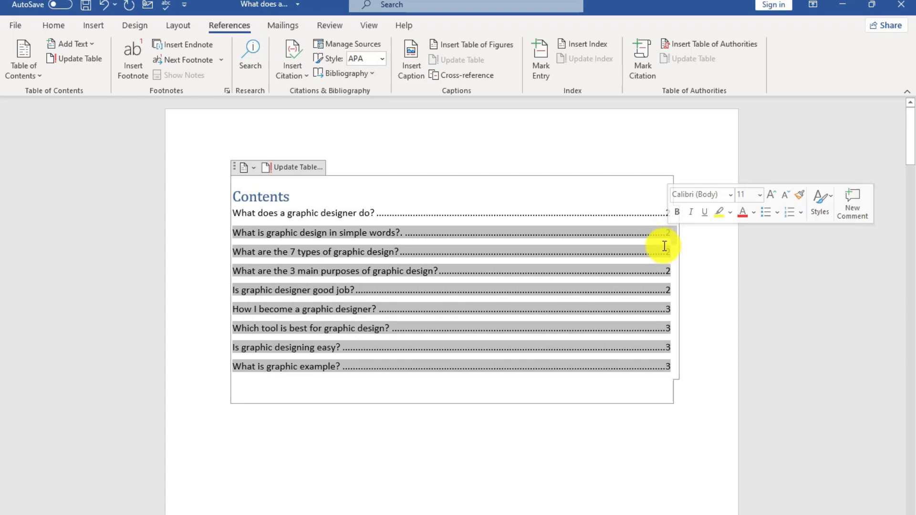
{"action": "left_click", "coordinate": [668, 240], "text": "ctrl"}
{"action": "scroll", "coordinate": [597, 243], "scroll_direction": "up", "scroll_amount": 15}
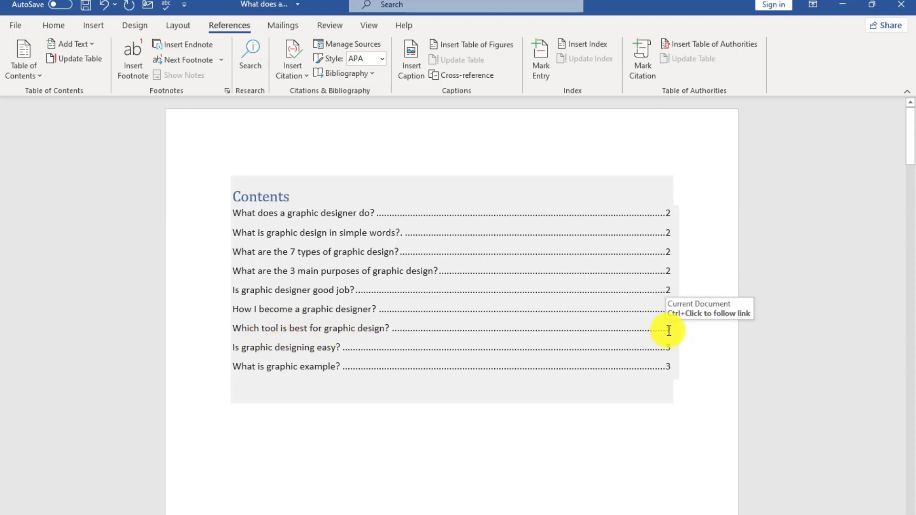
{"action": "left_click", "coordinate": [670, 330]}
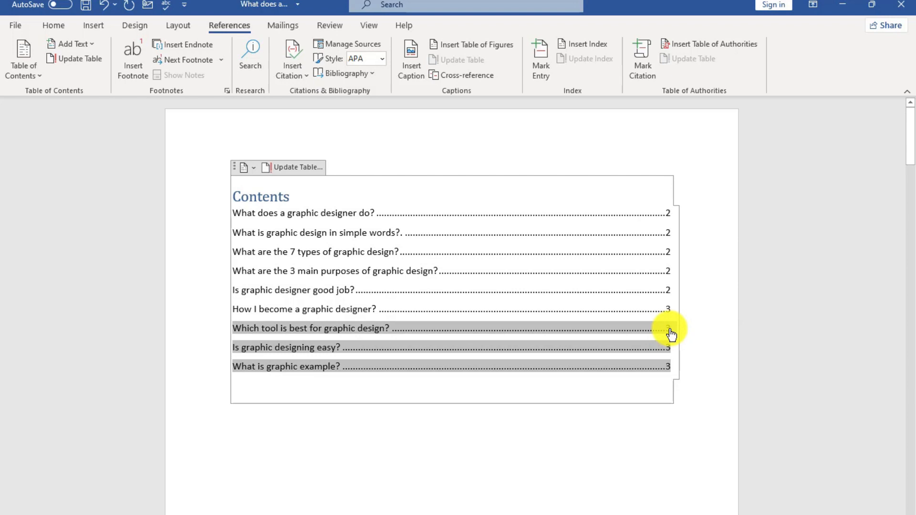
{"action": "left_click", "coordinate": [667, 335], "text": "ctrl"}
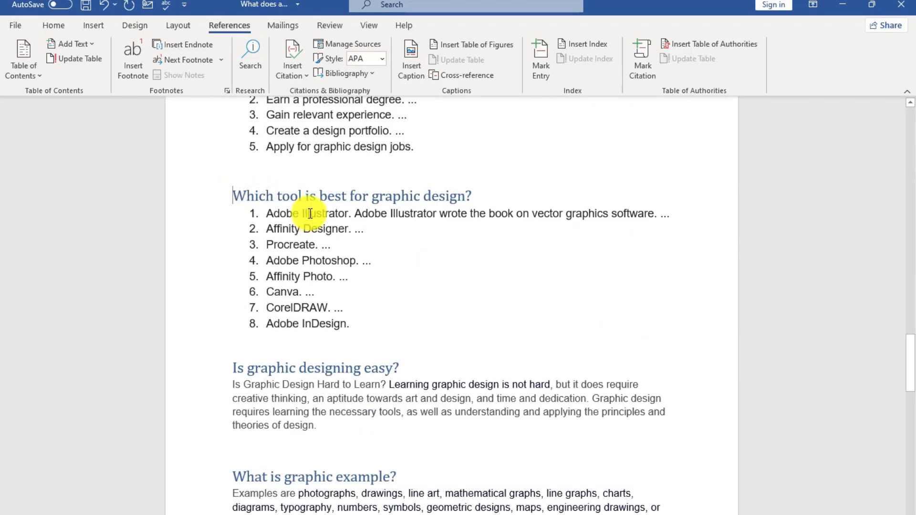
{"action": "scroll", "coordinate": [310, 213], "scroll_direction": "up", "scroll_amount": 20}
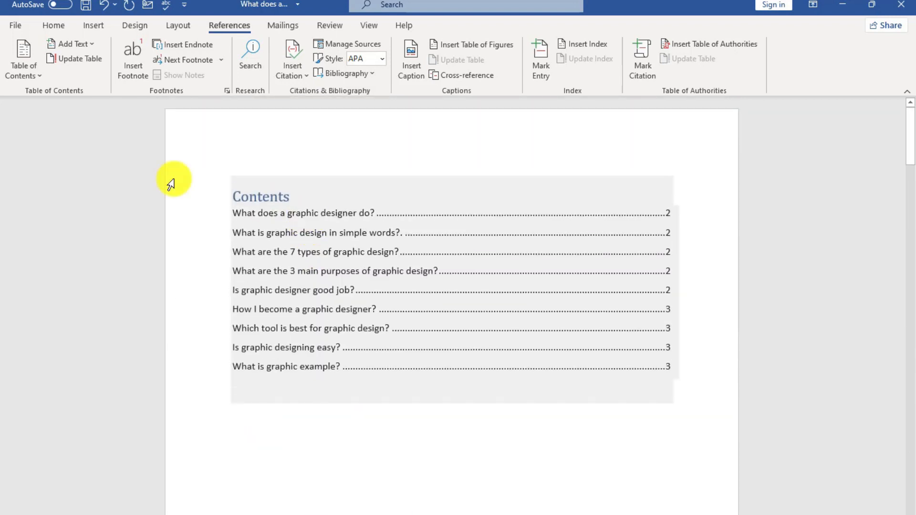
- Customize the table of contents to show 2 levels, keeping page numbers shown, and replace the existing table with it
{"action": "left_click", "coordinate": [40, 78]}
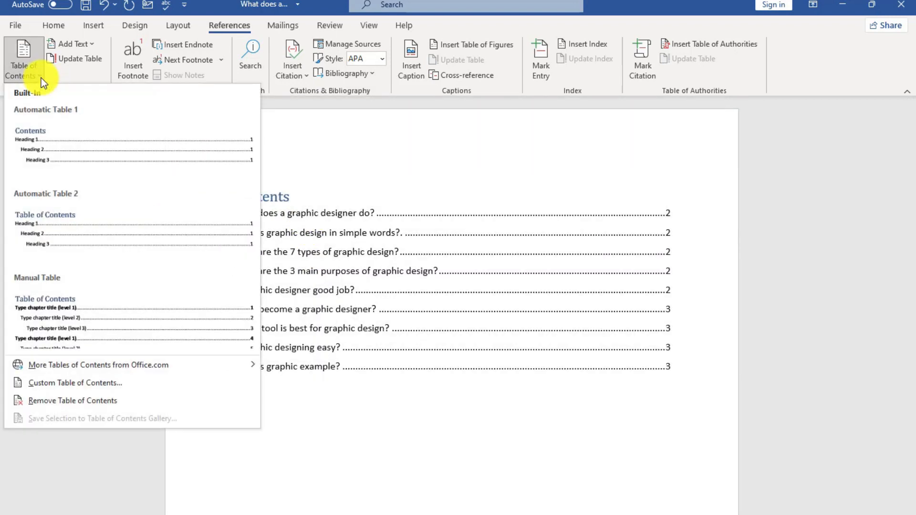
{"action": "left_click", "coordinate": [58, 386]}
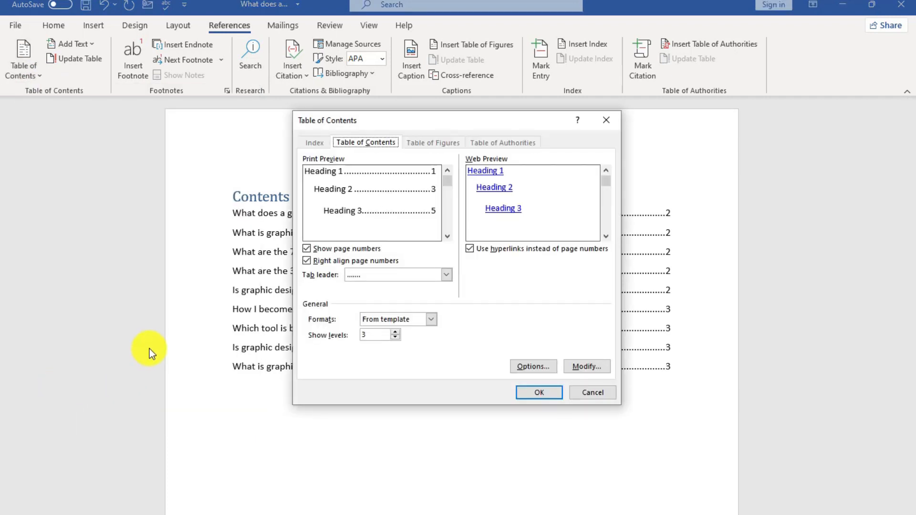
{"action": "left_click_drag", "start_coordinate": [449, 117], "coordinate": [405, 292]}
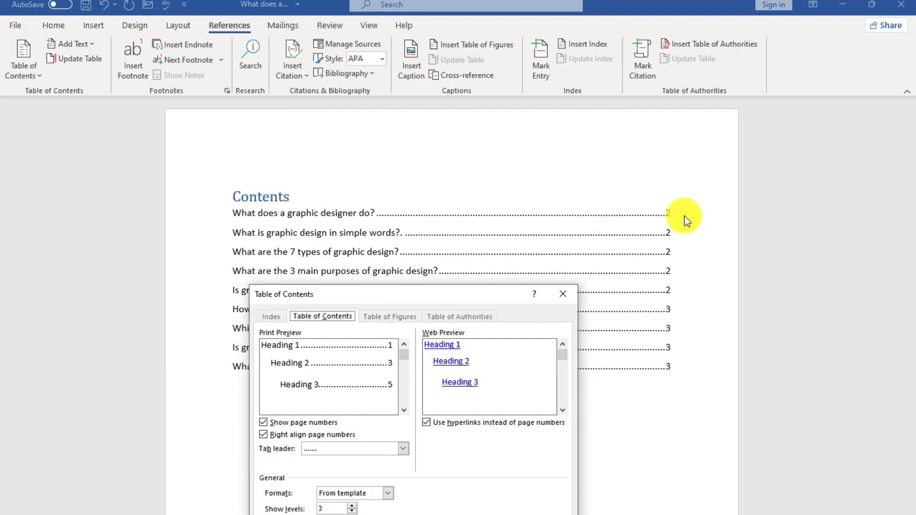
{"action": "left_click", "coordinate": [266, 424]}
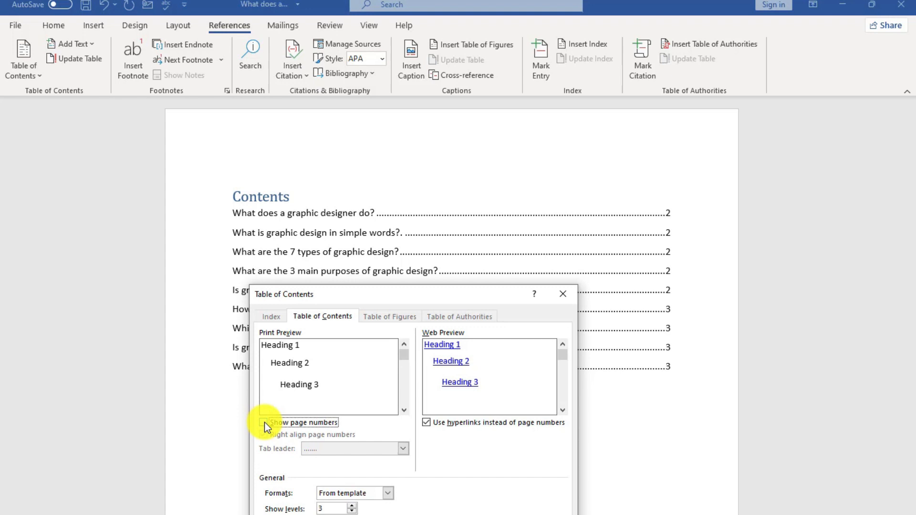
{"action": "left_click", "coordinate": [265, 424]}
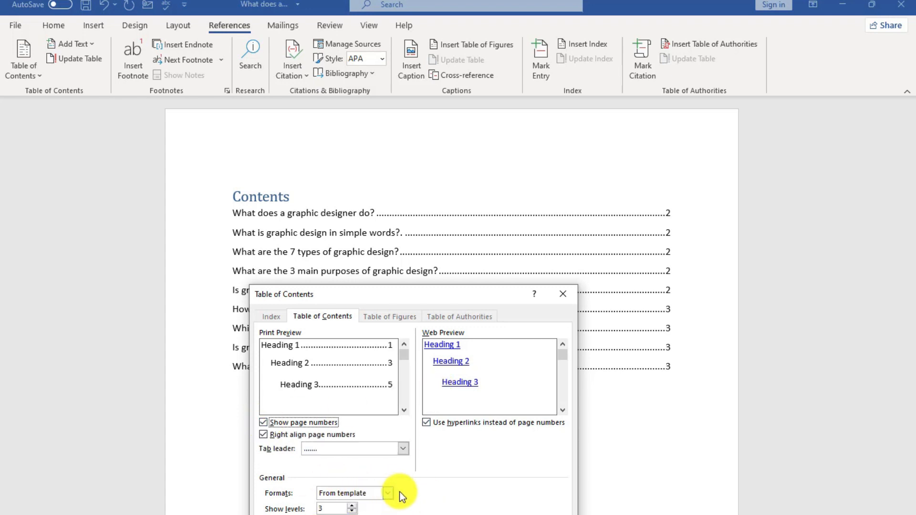
{"action": "left_click", "coordinate": [352, 512]}
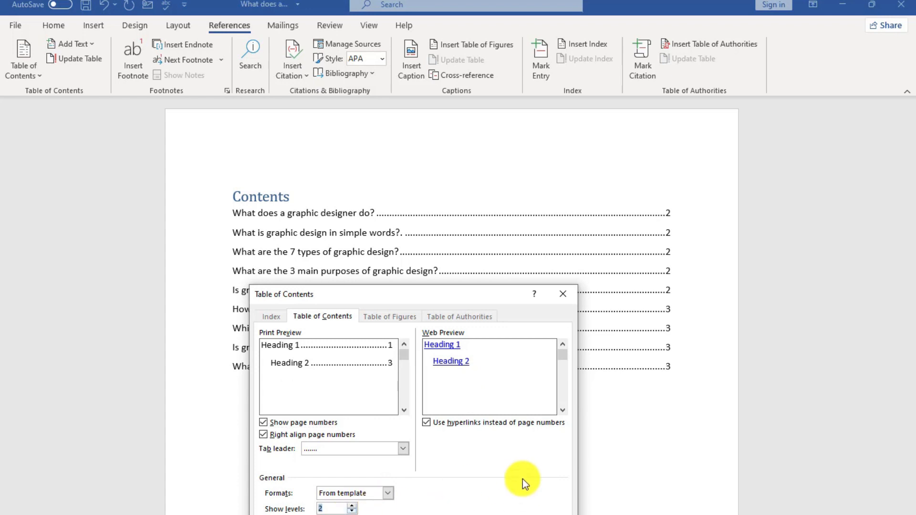
{"action": "left_click_drag", "start_coordinate": [509, 299], "coordinate": [442, 205]}
{"action": "left_click", "coordinate": [422, 473]}
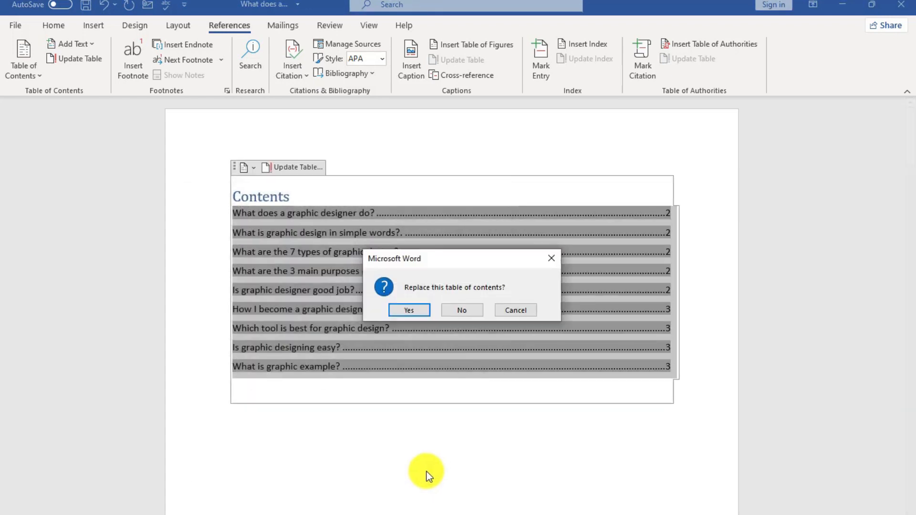
{"action": "left_click", "coordinate": [406, 311]}
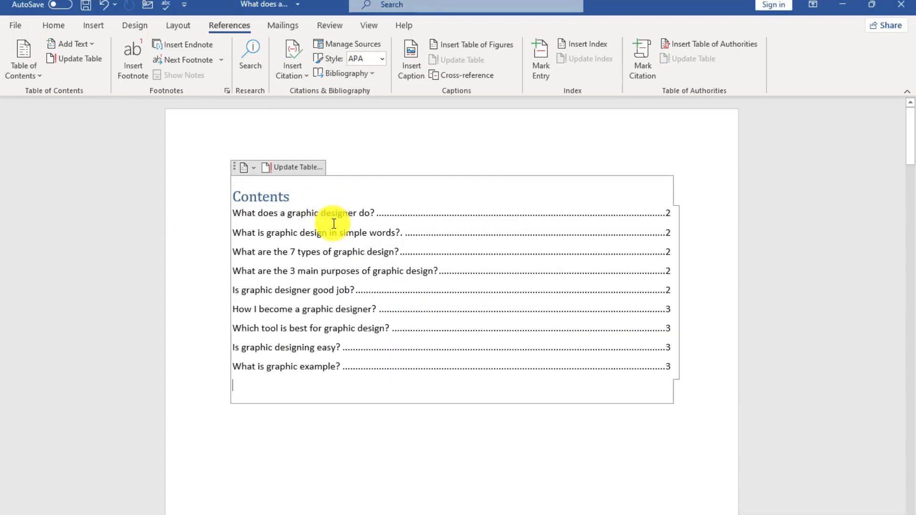
- Recheck the custom table of contents settings and replace the existing table again with 2 levels shown
{"action": "left_click", "coordinate": [24, 75]}
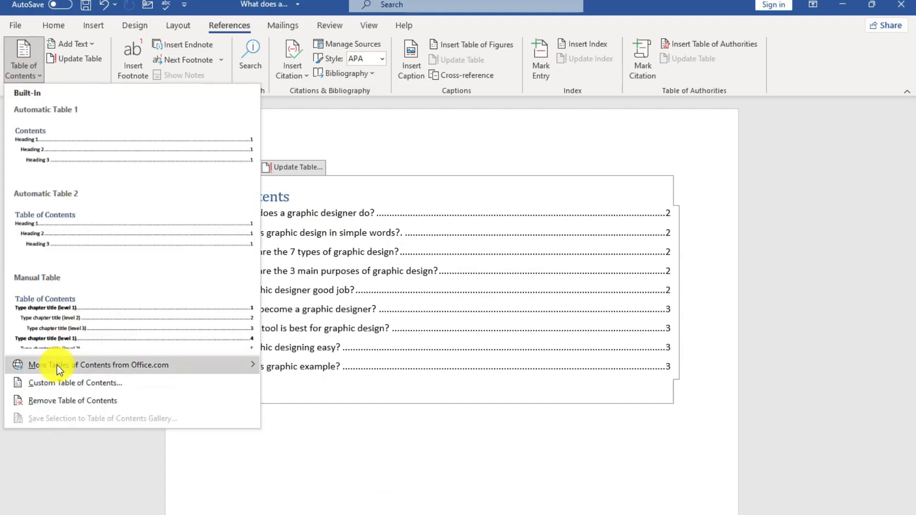
{"action": "left_click", "coordinate": [64, 384]}
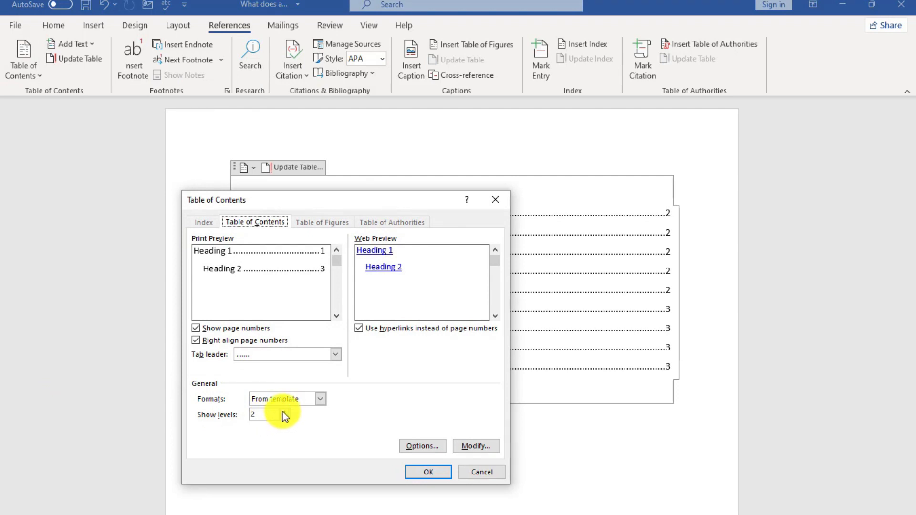
{"action": "left_click", "coordinate": [428, 471]}
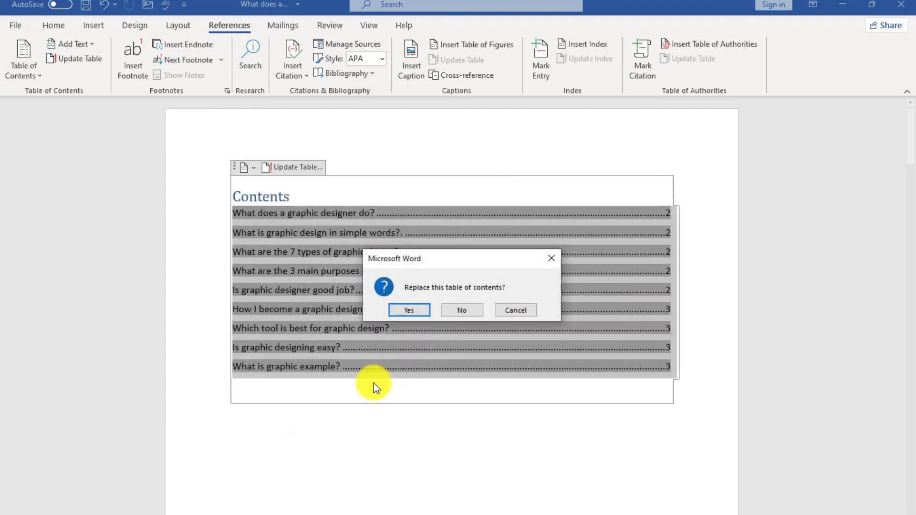
{"action": "left_click", "coordinate": [427, 310]}
- Apply Heading 2 to the subtitle "Types of Graphic Design | Graphic Design" on the second page
{"action": "scroll", "coordinate": [415, 308], "scroll_direction": "down", "scroll_amount": 15}
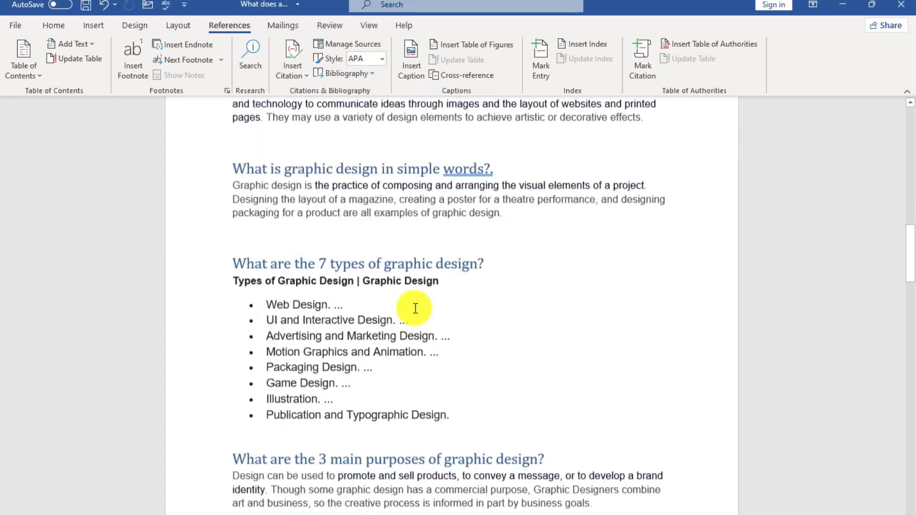
{"action": "scroll", "coordinate": [415, 308], "scroll_direction": "up", "scroll_amount": 5}
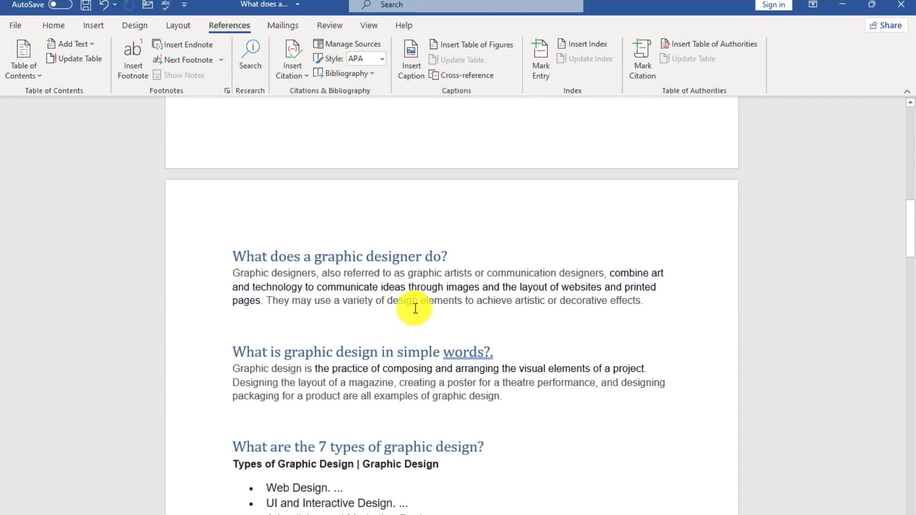
{"action": "scroll", "coordinate": [414, 308], "scroll_direction": "up", "scroll_amount": 15}
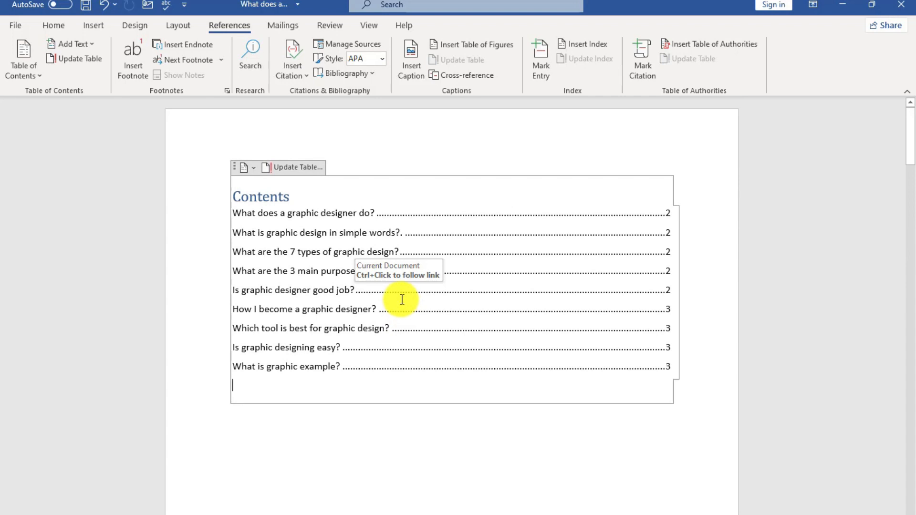
{"action": "scroll", "coordinate": [401, 299], "scroll_direction": "down", "scroll_amount": 15}
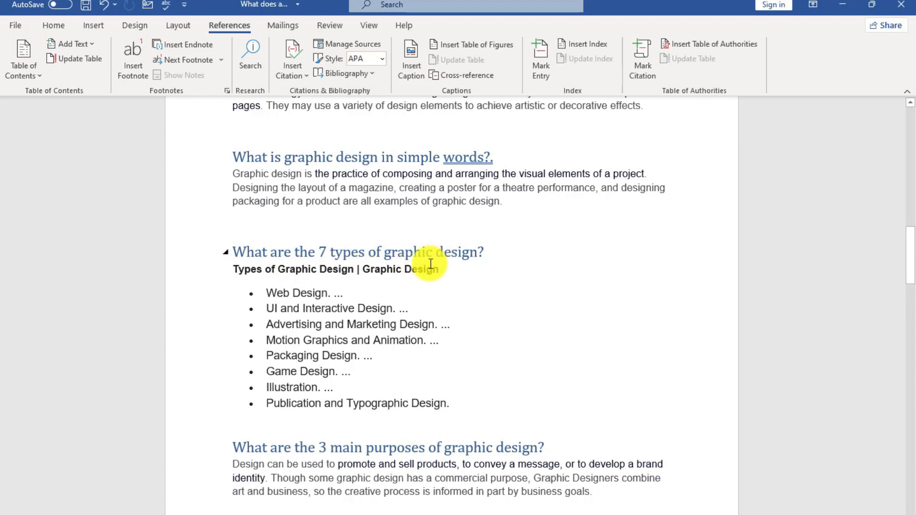
{"action": "left_click_drag", "start_coordinate": [235, 271], "coordinate": [431, 273]}
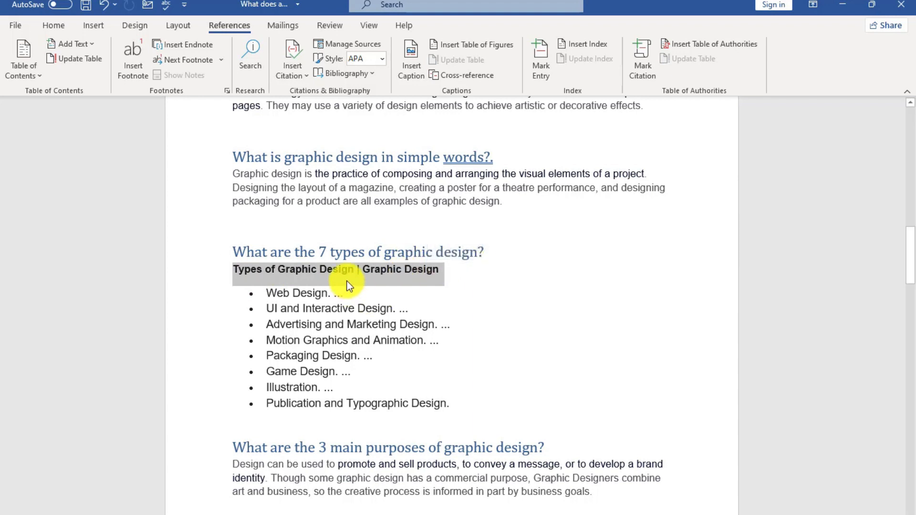
{"action": "scroll", "coordinate": [348, 280], "scroll_direction": "up", "scroll_amount": 7}
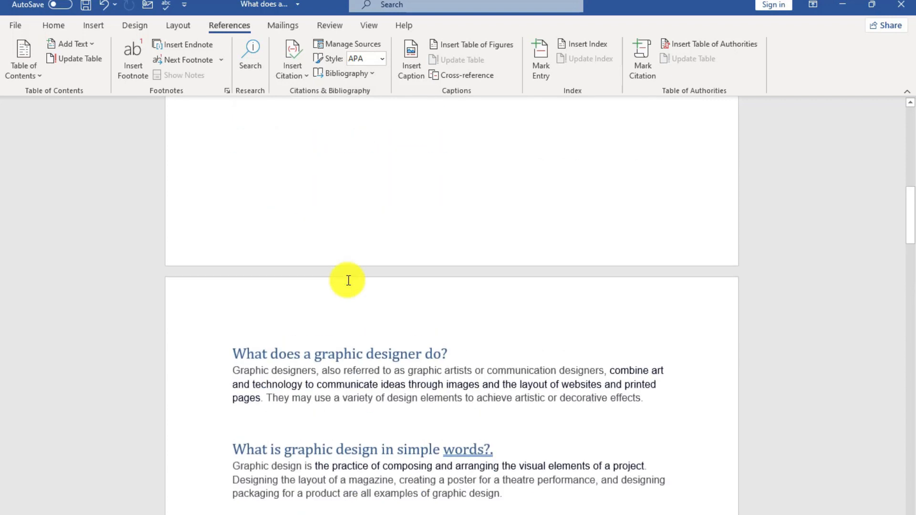
{"action": "scroll", "coordinate": [348, 280], "scroll_direction": "down", "scroll_amount": 5}
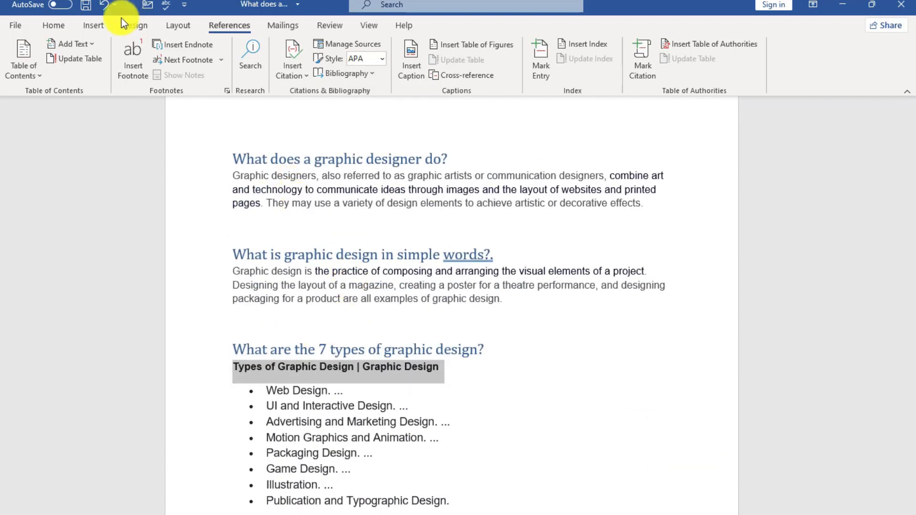
{"action": "left_click", "coordinate": [50, 27]}
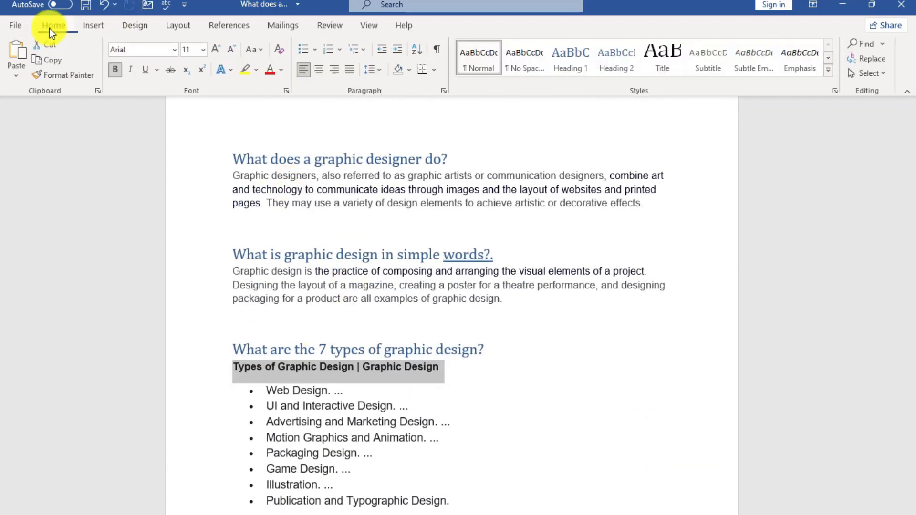
{"action": "left_click", "coordinate": [615, 68]}
- Apply Heading 2 to "Here are some general steps you can take to pursue a career as a graphic designer:"
{"action": "scroll", "coordinate": [418, 239], "scroll_direction": "down", "scroll_amount": 9}
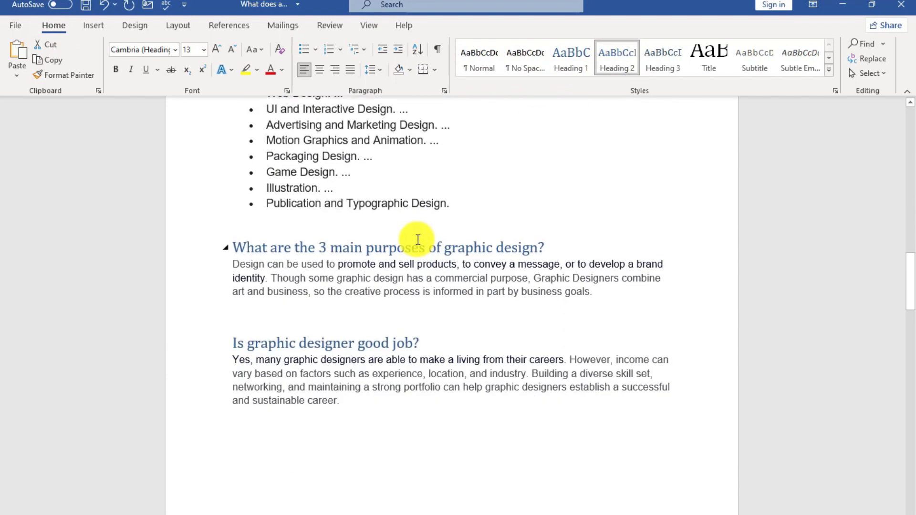
{"action": "scroll", "coordinate": [418, 239], "scroll_direction": "down", "scroll_amount": 4}
{"action": "left_click_drag", "start_coordinate": [297, 260], "coordinate": [231, 248]}
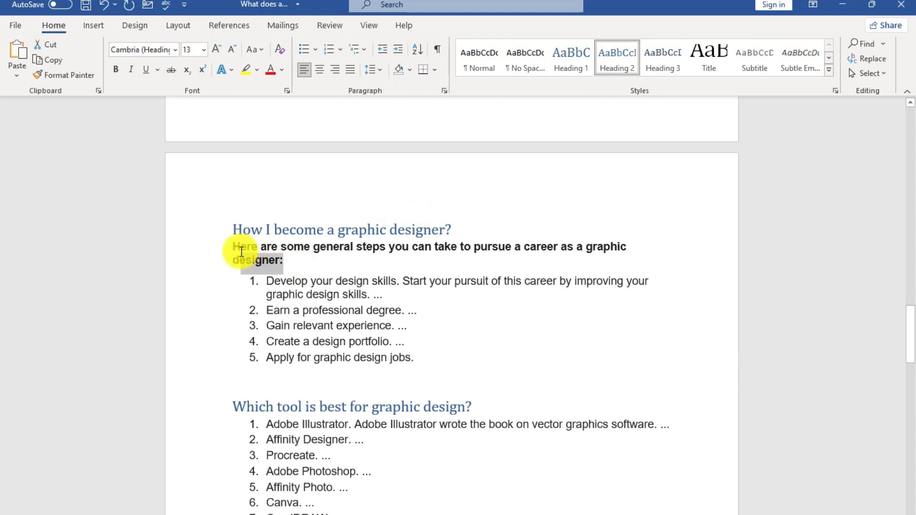
{"action": "left_click", "coordinate": [615, 67]}
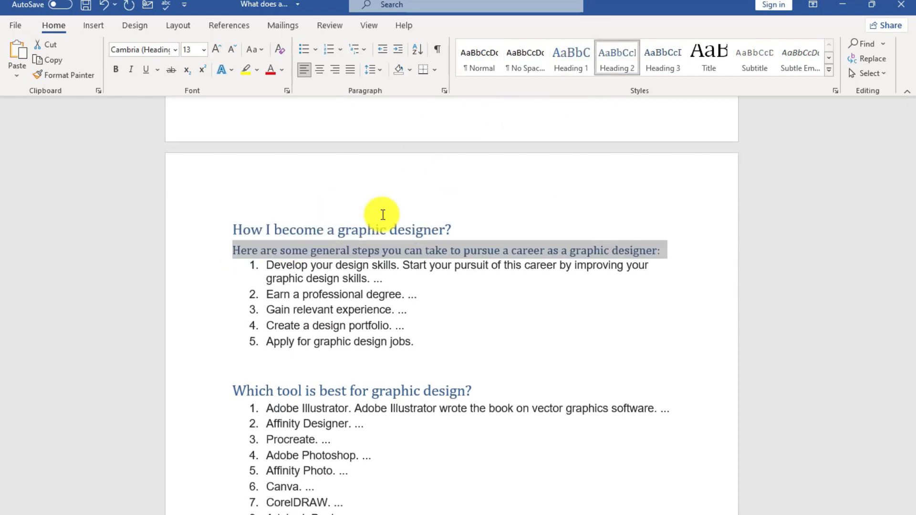
- Update the entire table of contents on the first page to include the Heading 2 subtitles
{"action": "scroll", "coordinate": [351, 241], "scroll_direction": "down", "scroll_amount": 2}
{"action": "scroll", "coordinate": [384, 299], "scroll_direction": "down", "scroll_amount": 6}
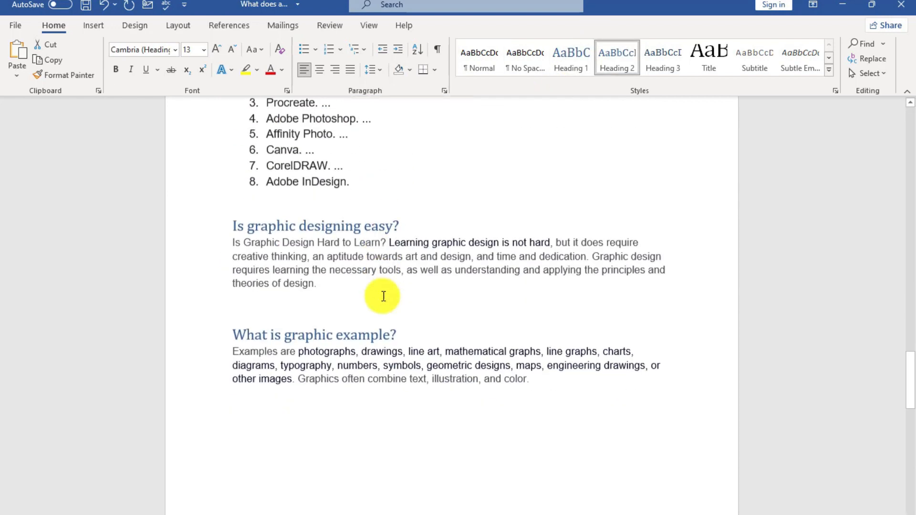
{"action": "scroll", "coordinate": [389, 279], "scroll_direction": "up", "scroll_amount": 20}
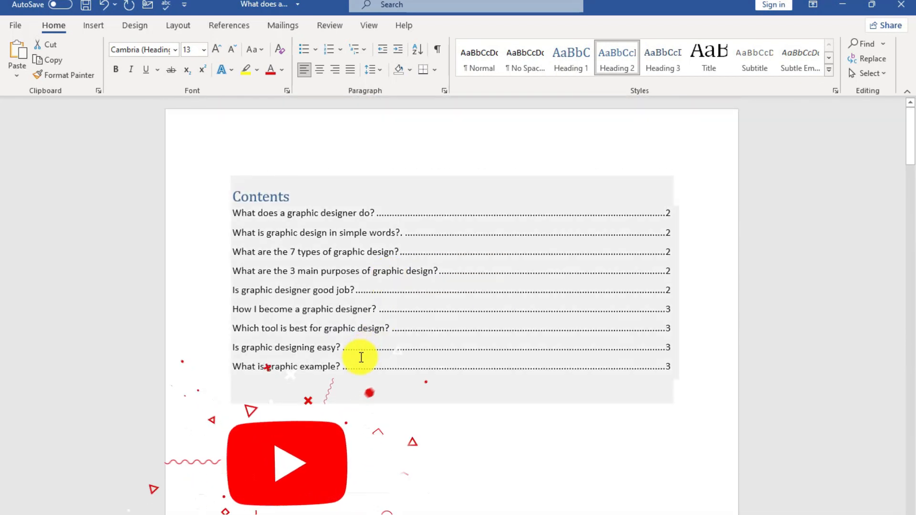
{"action": "left_click", "coordinate": [347, 382]}
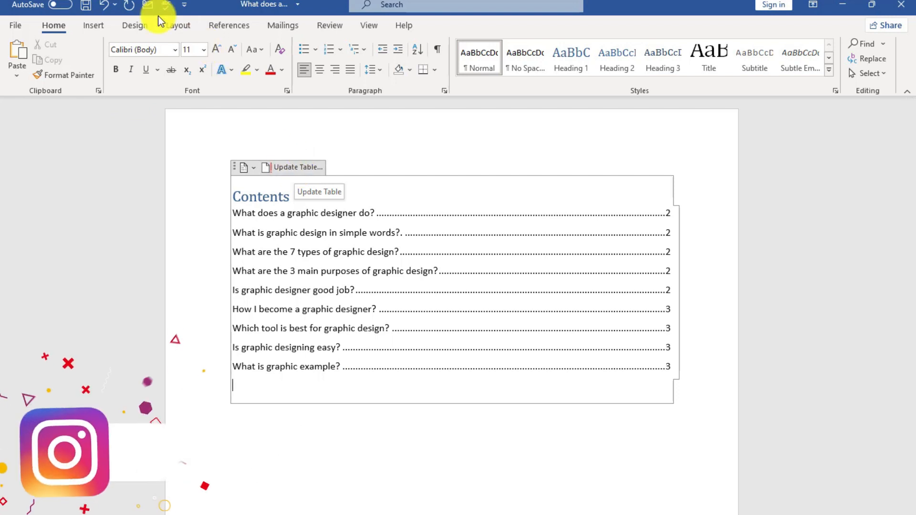
{"action": "left_click", "coordinate": [229, 26]}
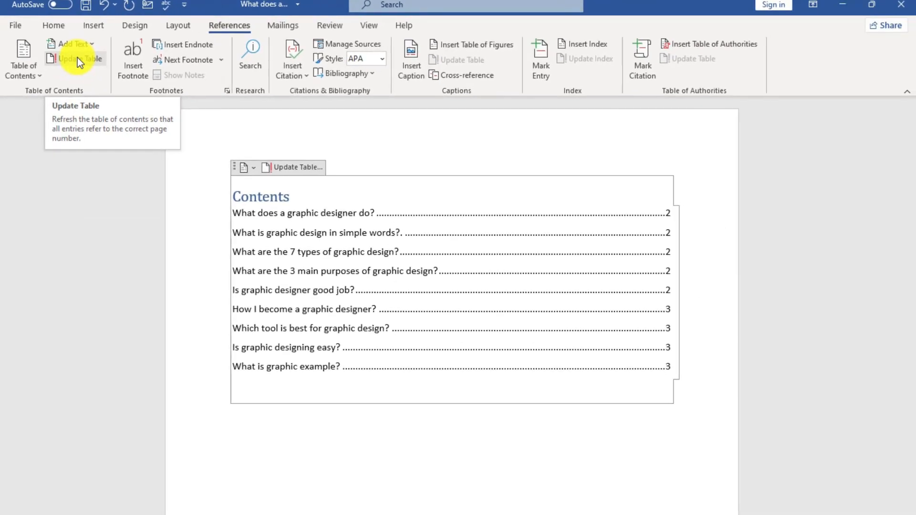
{"action": "left_click", "coordinate": [139, 109]}
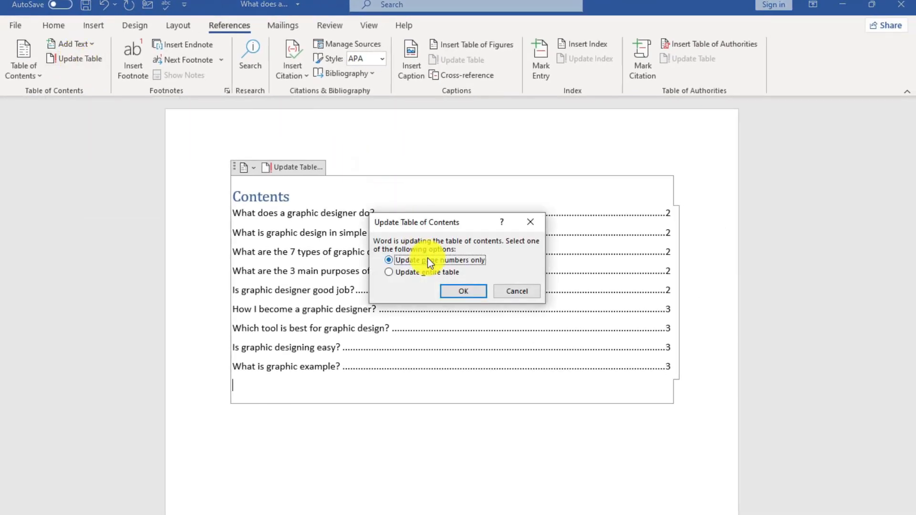
{"action": "left_click", "coordinate": [463, 291]}
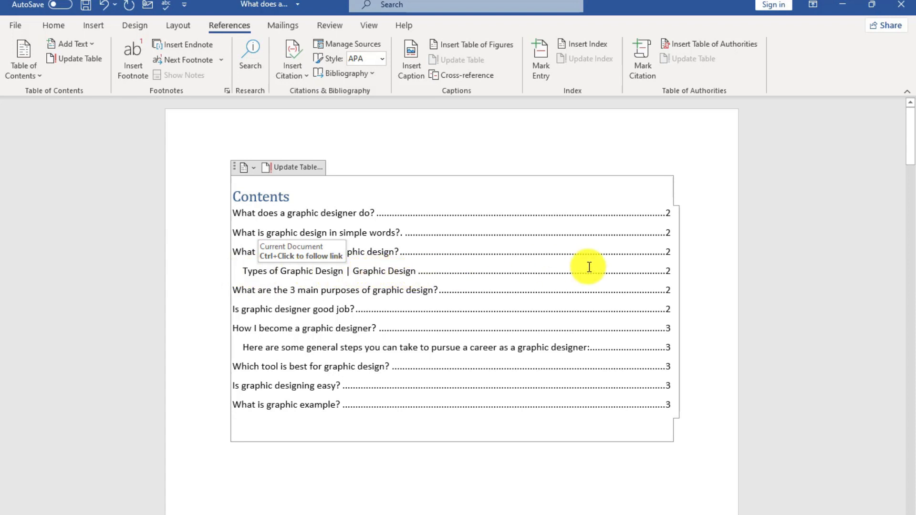
- Follow the contents links for "Types of Graphic Design | Graphic Design" and "Here are some general steps", returning to the contents page after each
{"action": "left_click", "coordinate": [669, 277], "text": "ctrl"}
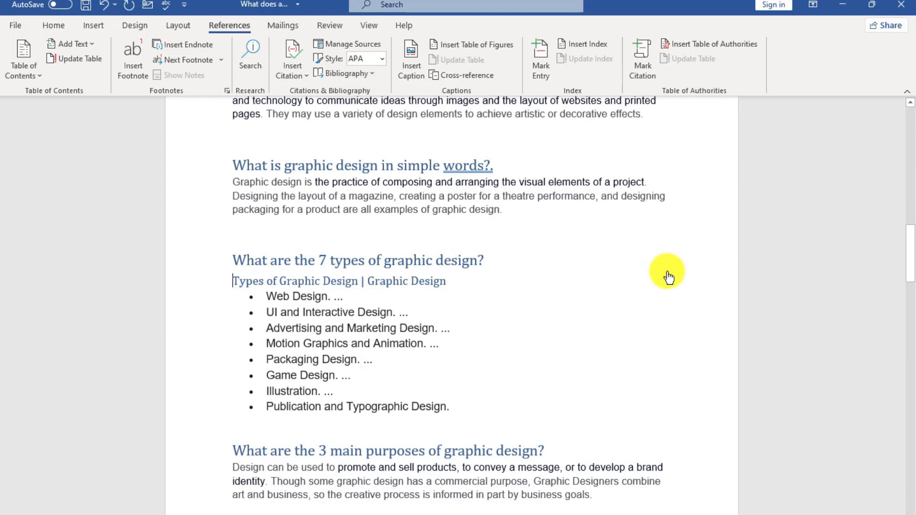
{"action": "scroll", "coordinate": [667, 274], "scroll_direction": "down", "scroll_amount": 3}
{"action": "scroll", "coordinate": [531, 249], "scroll_direction": "up", "scroll_amount": 10}
{"action": "scroll", "coordinate": [532, 250], "scroll_direction": "up", "scroll_amount": 5}
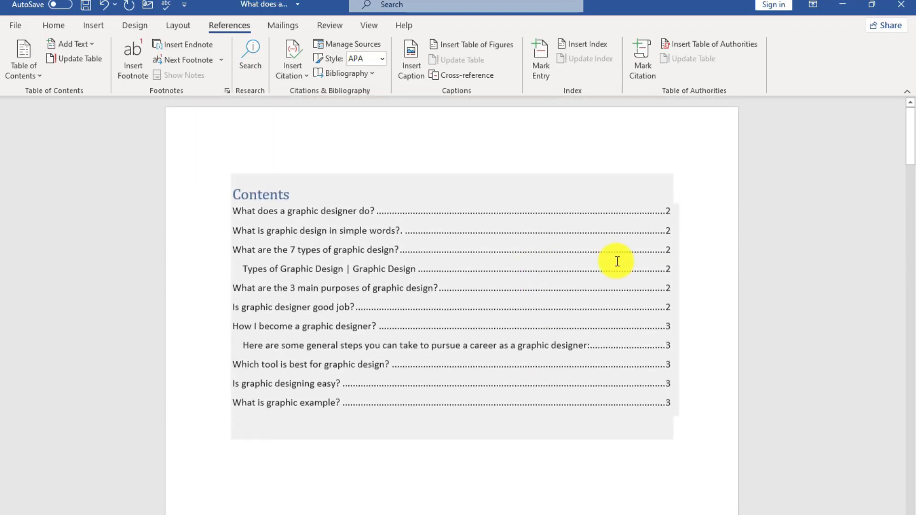
{"action": "left_click", "coordinate": [669, 352]}
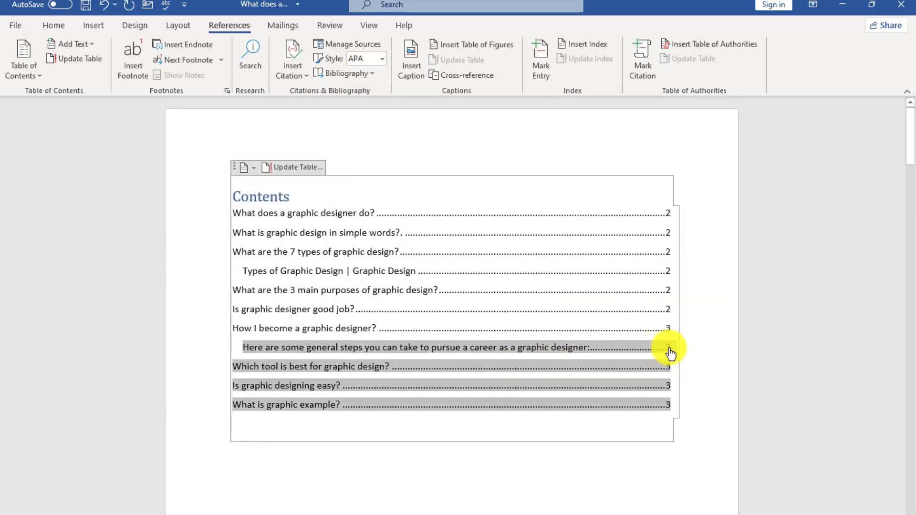
{"action": "left_click", "coordinate": [671, 353], "text": "ctrl"}
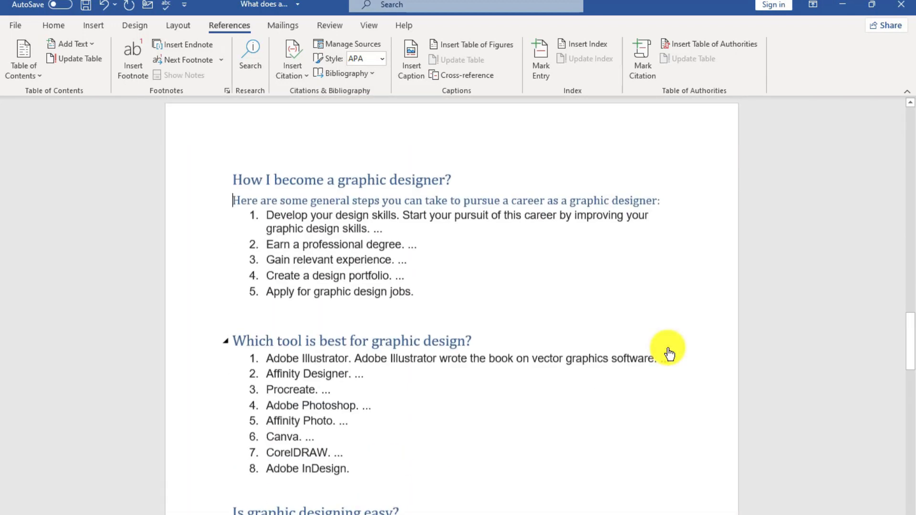
{"action": "scroll", "coordinate": [287, 201], "scroll_direction": "up", "scroll_amount": 15}
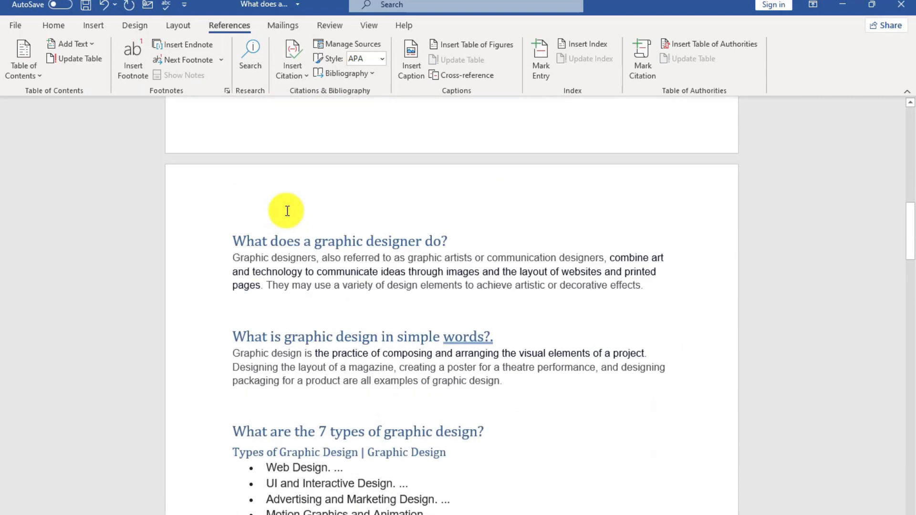
{"action": "left_click", "coordinate": [329, 432]}
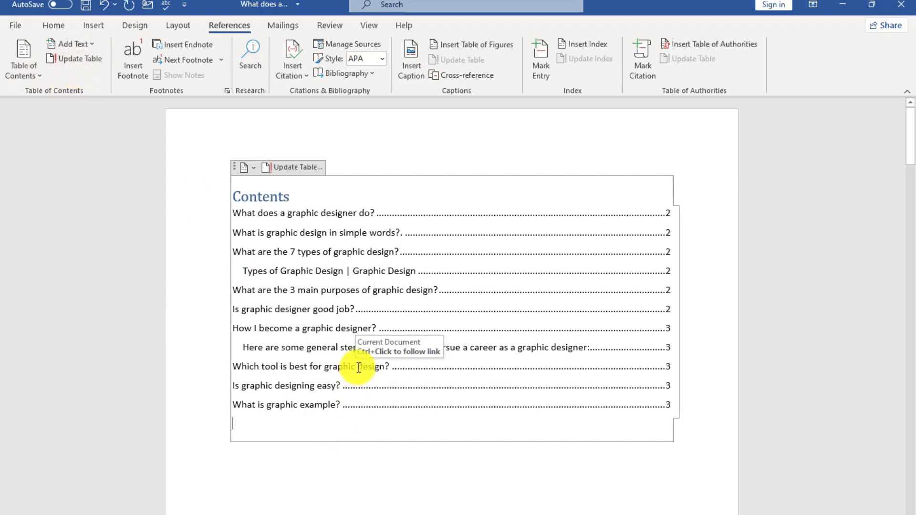
{"action": "scroll", "coordinate": [358, 364], "scroll_direction": "down", "scroll_amount": 20}
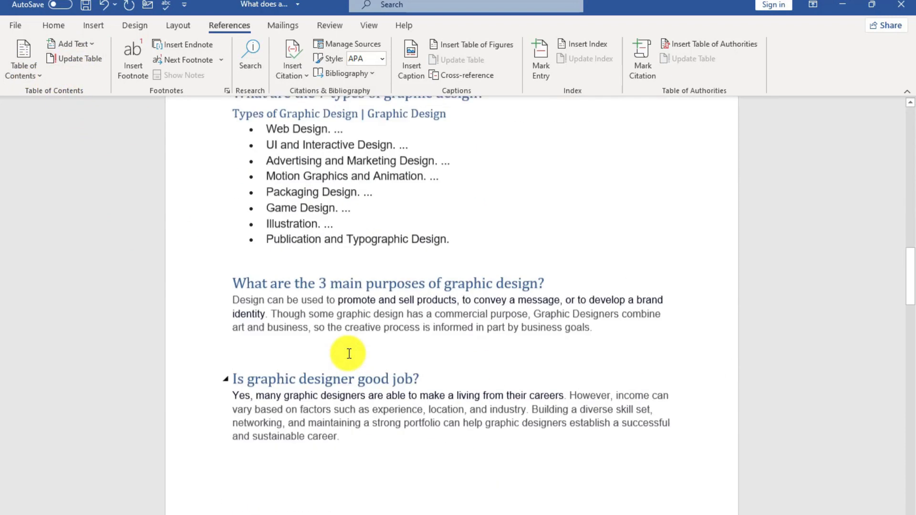
- Apply Heading 1 to the title "How to do a logo design?" on the last page
{"action": "scroll", "coordinate": [349, 352], "scroll_direction": "down", "scroll_amount": 4}
{"action": "scroll", "coordinate": [349, 352], "scroll_direction": "up", "scroll_amount": 4}
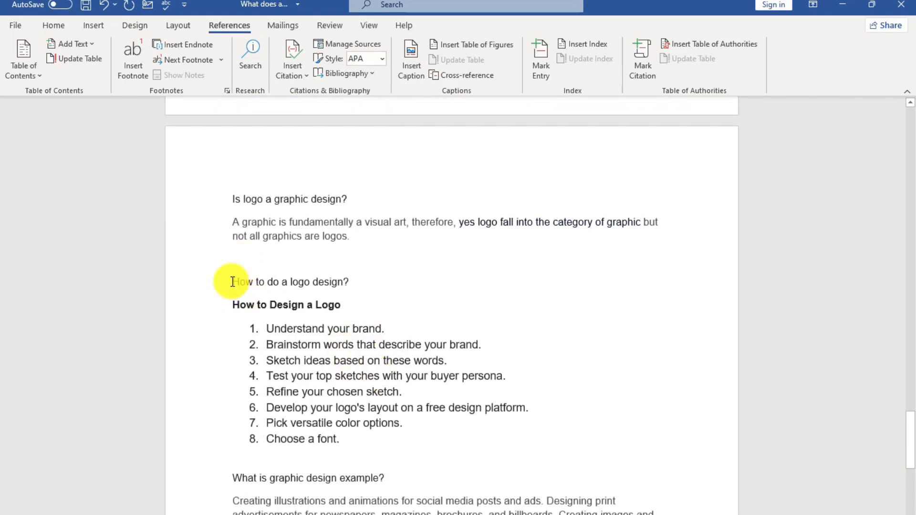
{"action": "left_click_drag", "start_coordinate": [233, 281], "coordinate": [354, 282]}
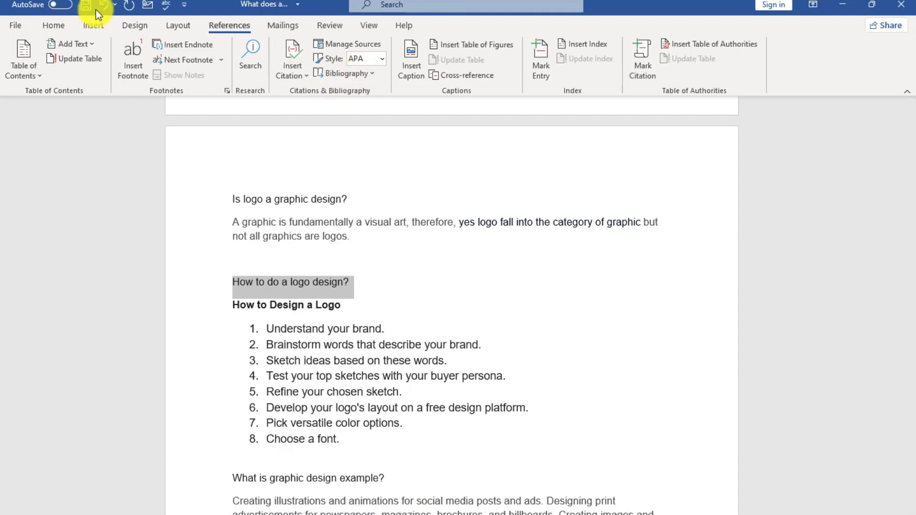
{"action": "left_click", "coordinate": [44, 26]}
{"action": "left_click", "coordinate": [576, 67]}
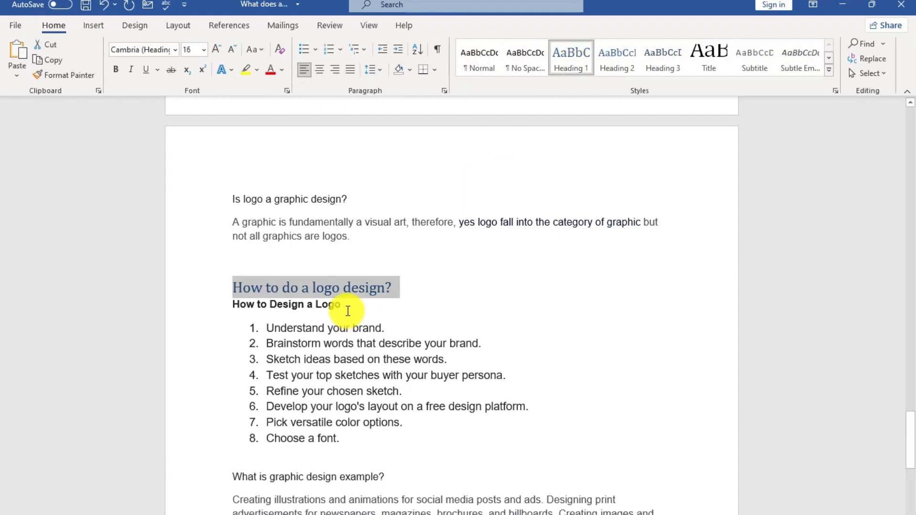
- Apply Heading 1 to the titles "What is graphic design example?" and "Why study graphic design?"
{"action": "scroll", "coordinate": [259, 301], "scroll_direction": "down", "scroll_amount": 4}
{"action": "left_click_drag", "start_coordinate": [232, 281], "coordinate": [409, 280]}
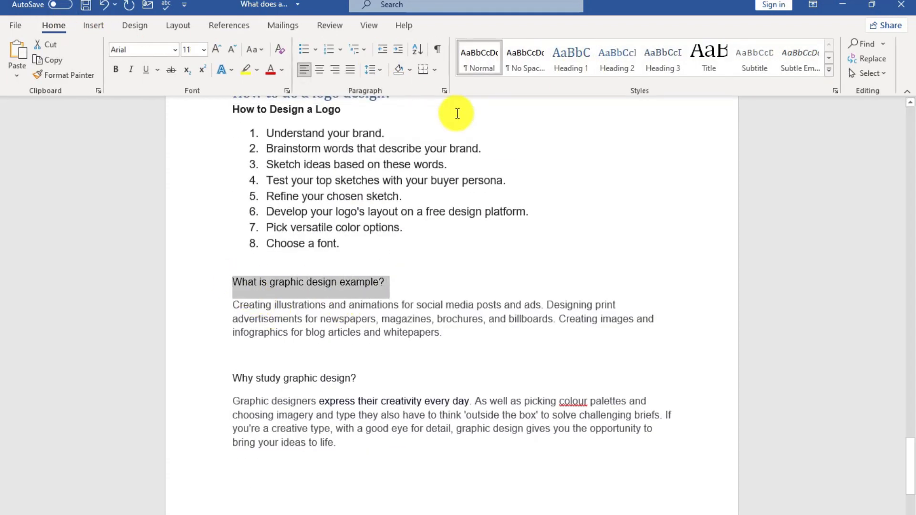
{"action": "left_click", "coordinate": [577, 63]}
{"action": "left_click_drag", "start_coordinate": [233, 377], "coordinate": [359, 378]}
{"action": "left_click", "coordinate": [579, 58]}
- Update the entire table of contents on the first page to include the newly styled titles
{"action": "scroll", "coordinate": [379, 244], "scroll_direction": "up", "scroll_amount": 15}
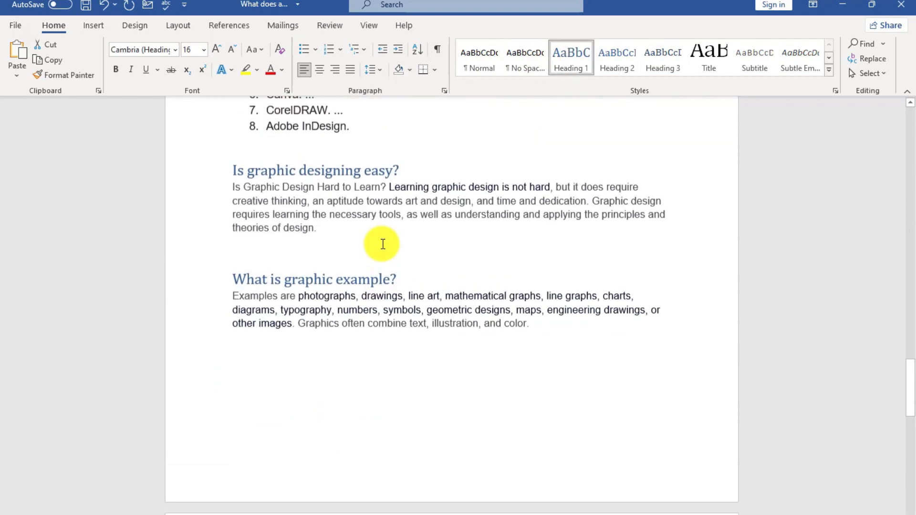
{"action": "scroll", "coordinate": [381, 241], "scroll_direction": "up", "scroll_amount": 10}
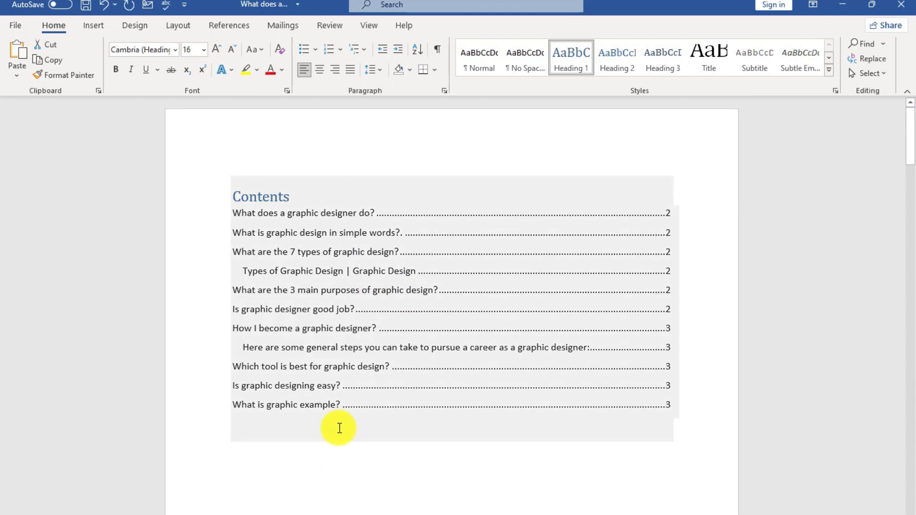
{"action": "left_click", "coordinate": [309, 433]}
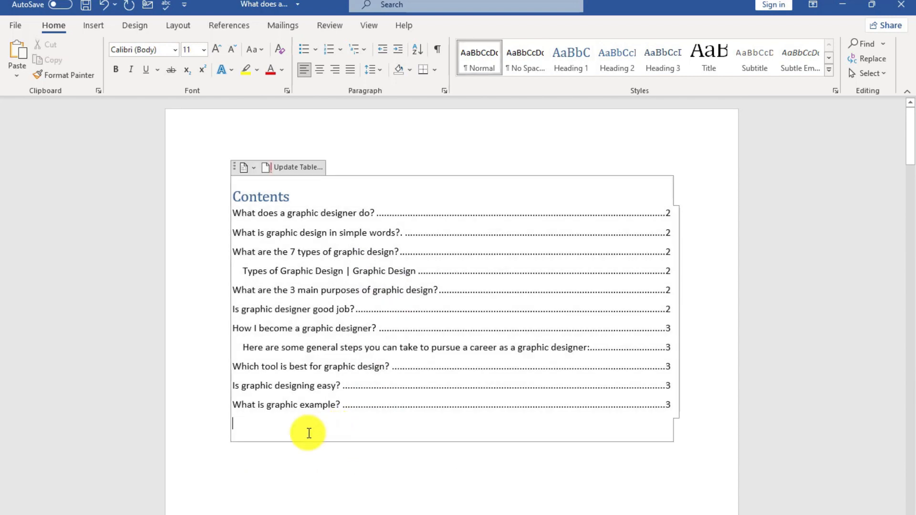
{"action": "left_click", "coordinate": [297, 170]}
{"action": "left_click", "coordinate": [422, 273]}
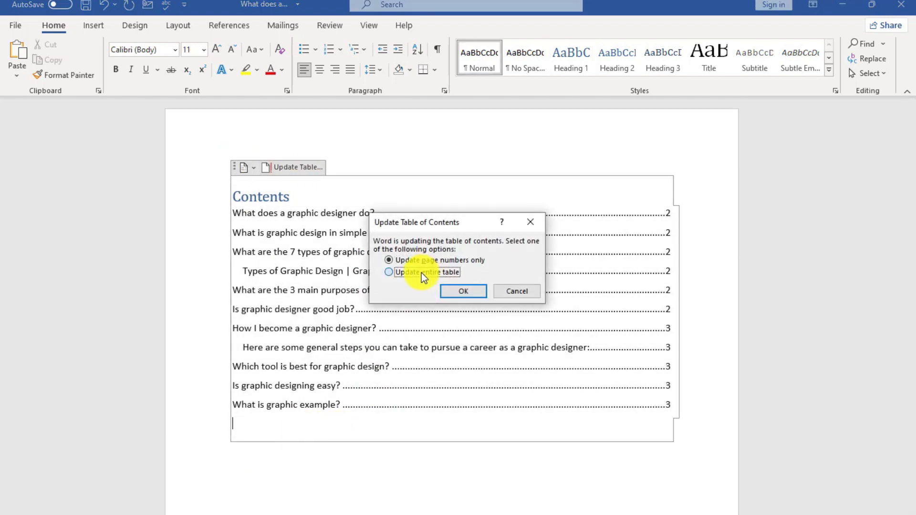
{"action": "left_click", "coordinate": [463, 292]}
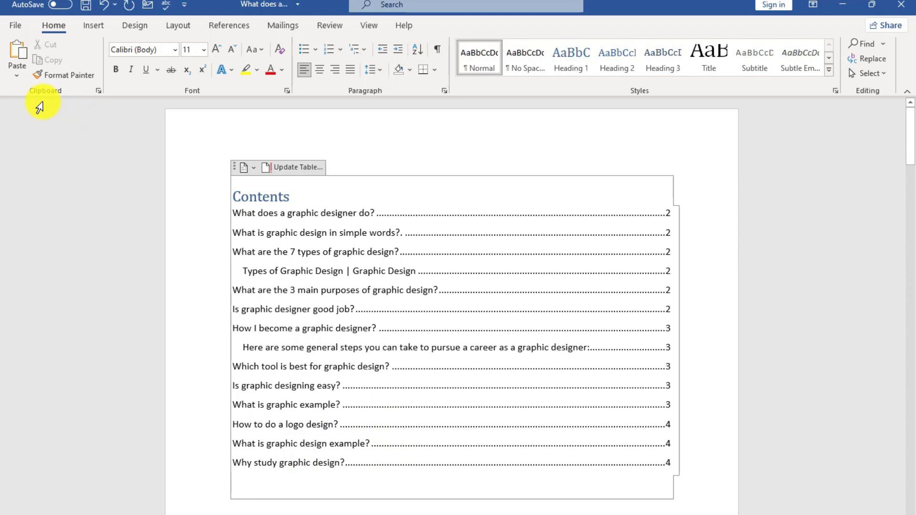
{"action": "left_click", "coordinate": [230, 24]}
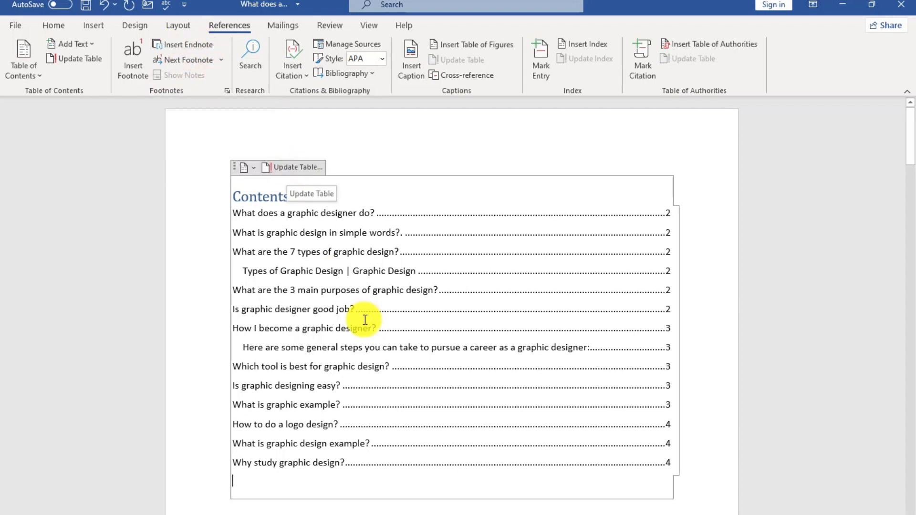
- Create a new blank document and generate five paragraphs of sample text with =rand(5)
{"action": "key", "text": "ctrl+n"}
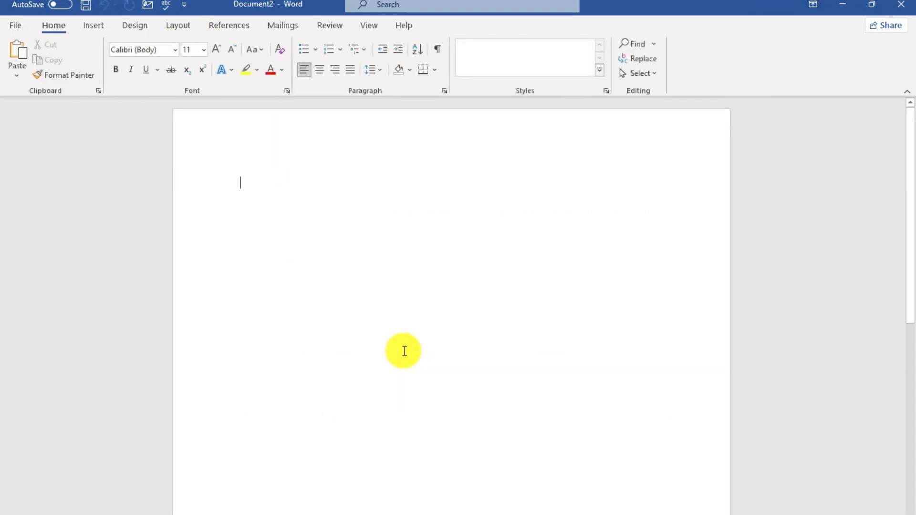
{"action": "type", "text": "=ra"}
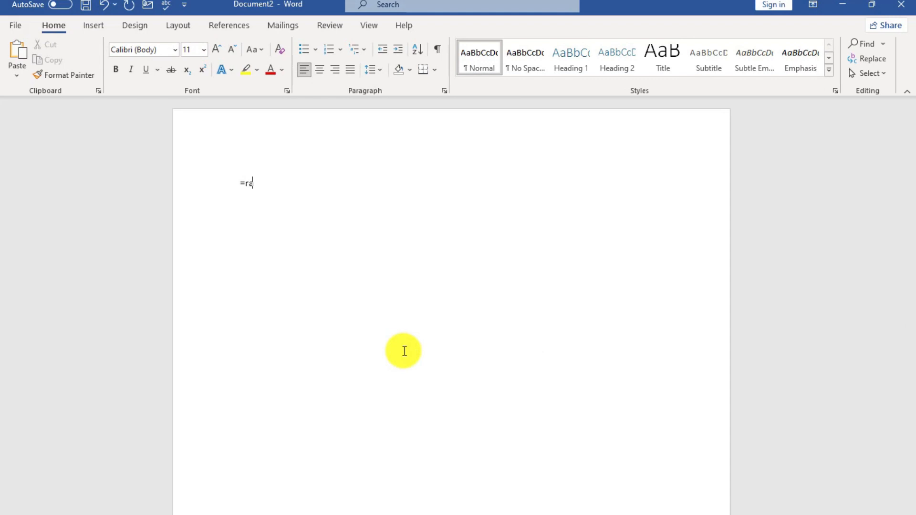
{"action": "type", "text": "nd(5)"}
{"action": "key", "text": "Return"}
- Add blank pages after the sample text, copy all of the text and paste it on a following page
{"action": "left_click", "coordinate": [94, 26]}
{"action": "left_click", "coordinate": [36, 58]}
{"action": "scroll", "coordinate": [314, 198], "scroll_direction": "up", "scroll_amount": 15}
{"action": "triple_click", "coordinate": [343, 266]}
{"action": "key", "text": "ctrl+a"}
{"action": "key", "text": "ctrl+c"}
{"action": "scroll", "coordinate": [329, 291], "scroll_direction": "down", "scroll_amount": 10}
{"action": "left_click", "coordinate": [310, 313]}
{"action": "key", "text": "ctrl+v"}
{"action": "scroll", "coordinate": [318, 331], "scroll_direction": "up", "scroll_amount": 20}
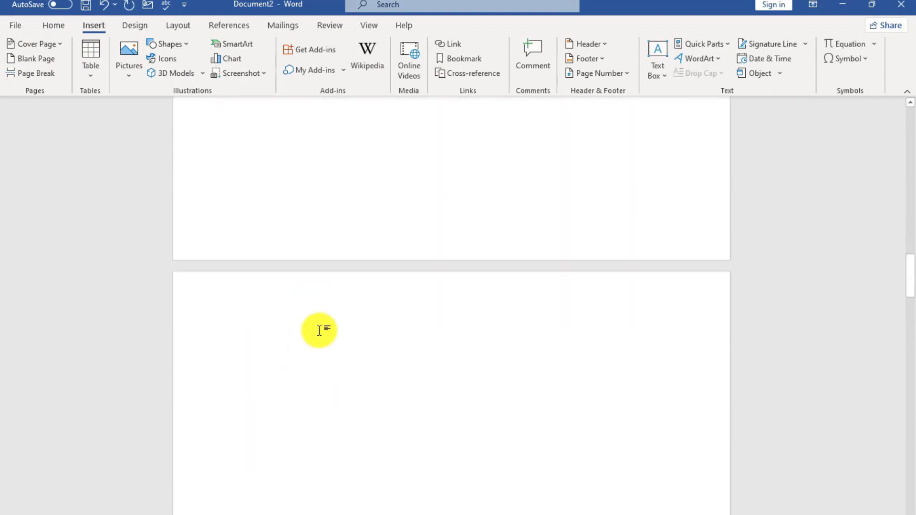
- Insert a footnote at the end of the first paragraph, after "best fits your document."
{"action": "left_click", "coordinate": [230, 25]}
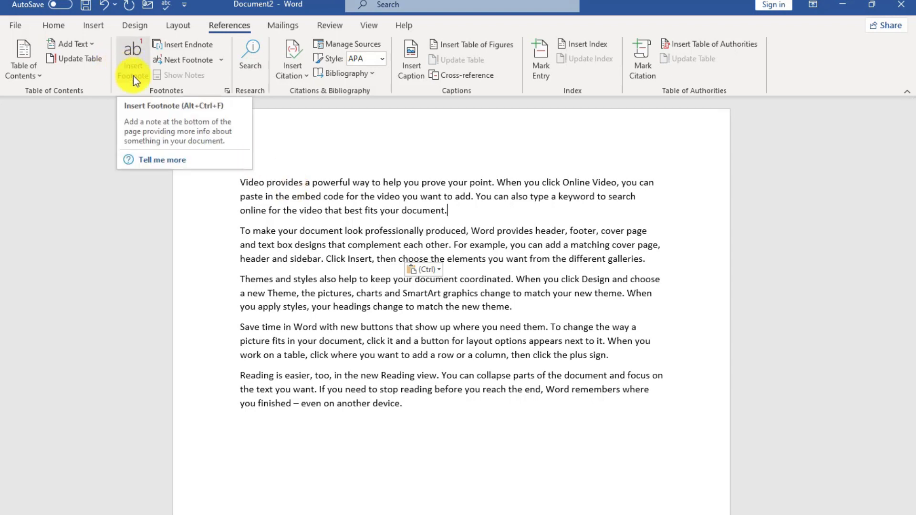
{"action": "left_click", "coordinate": [463, 211]}
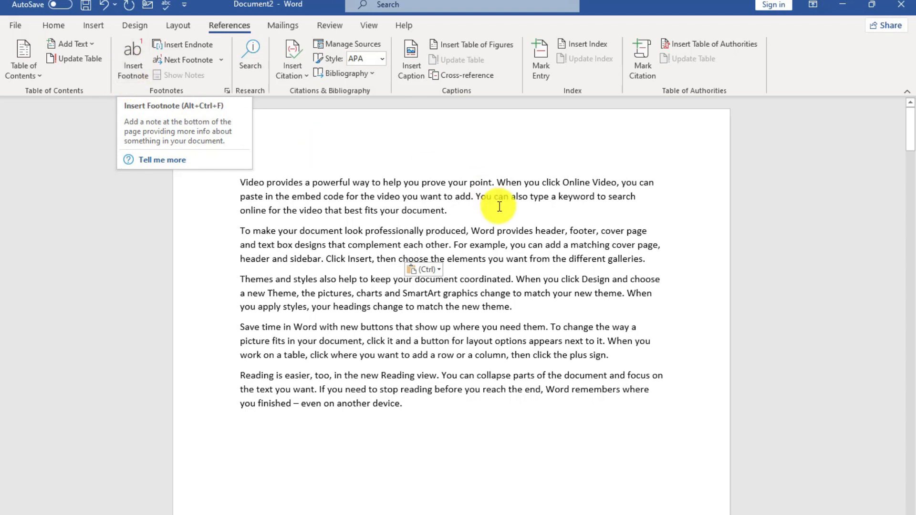
{"action": "left_click", "coordinate": [451, 215]}
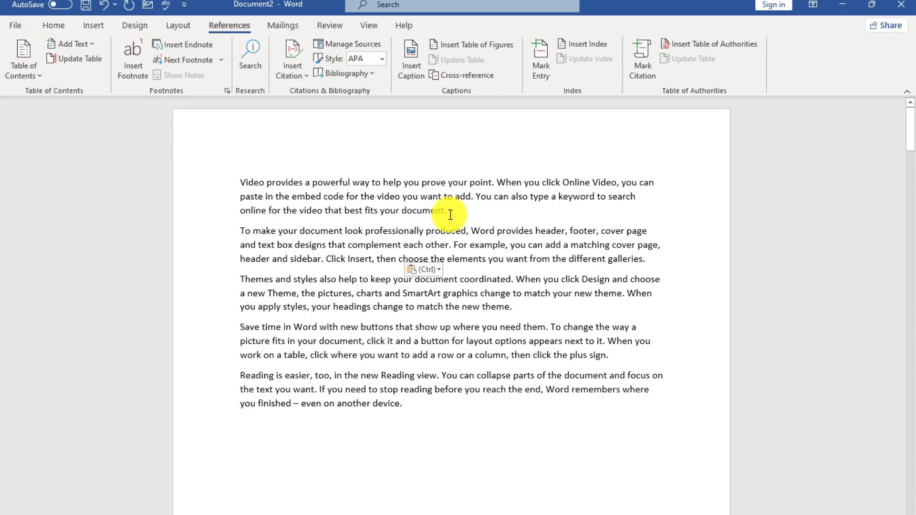
{"action": "left_click", "coordinate": [127, 67]}
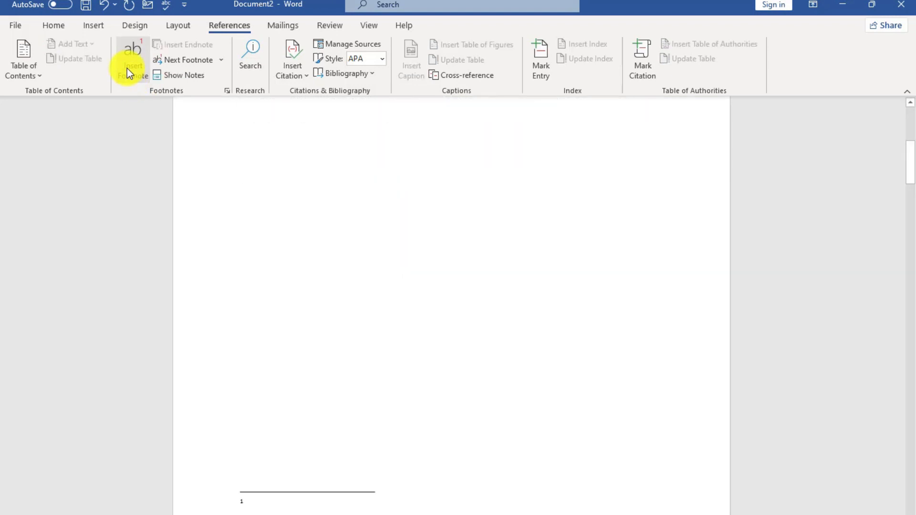
{"action": "scroll", "coordinate": [367, 413], "scroll_direction": "up", "scroll_amount": 6}
{"action": "scroll", "coordinate": [365, 413], "scroll_direction": "down", "scroll_amount": 10}
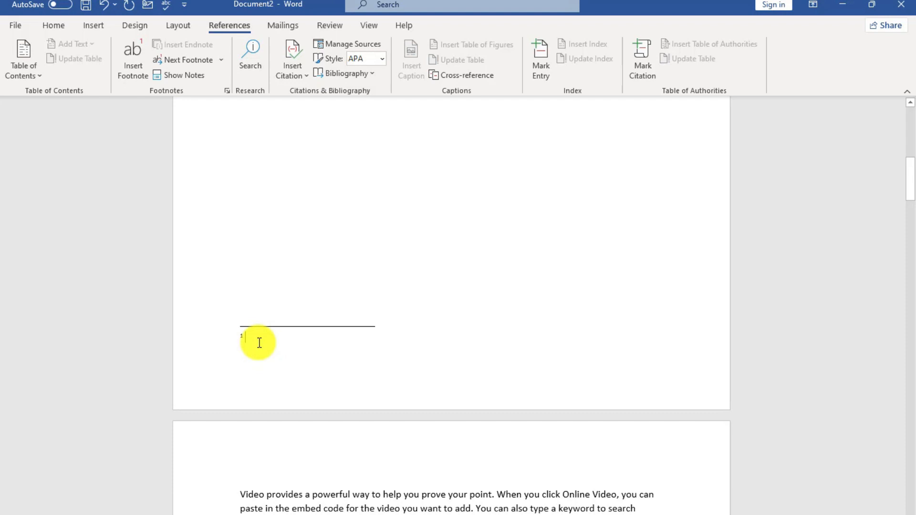
- Enter "Plz Chk Peragraph" as the footnote text and check its reference mark in the first paragraph
{"action": "type", "text": "Plz Chk "}
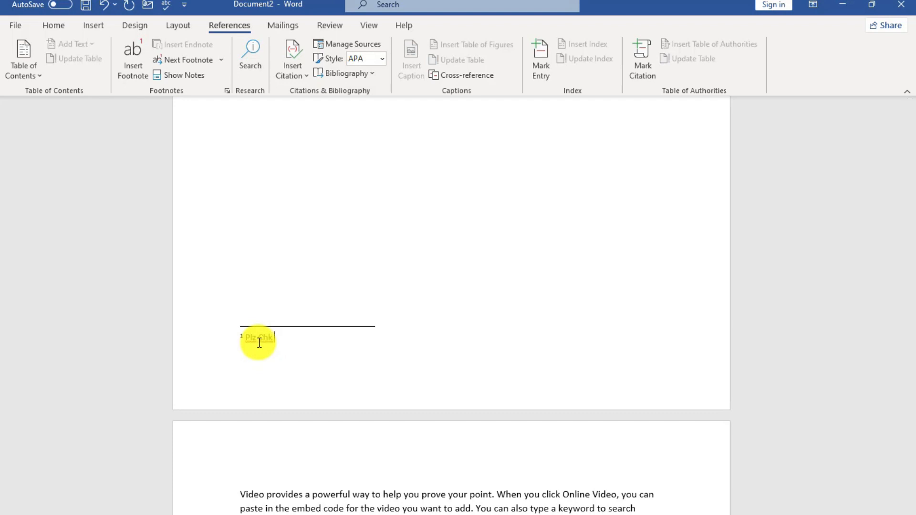
{"action": "type", "text": "Peragraph"}
{"action": "scroll", "coordinate": [353, 361], "scroll_direction": "down", "scroll_amount": 10}
{"action": "scroll", "coordinate": [353, 361], "scroll_direction": "up", "scroll_amount": 3}
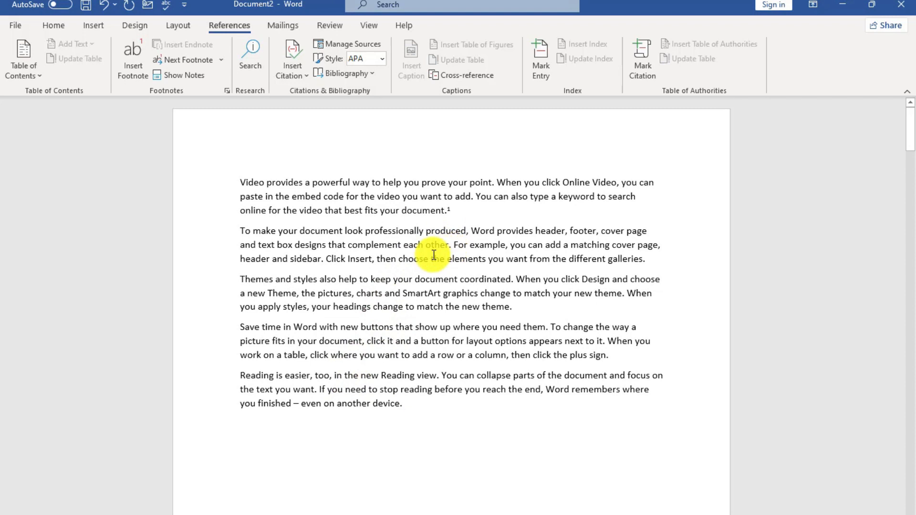
{"action": "mouse_move", "coordinate": [450, 212]}
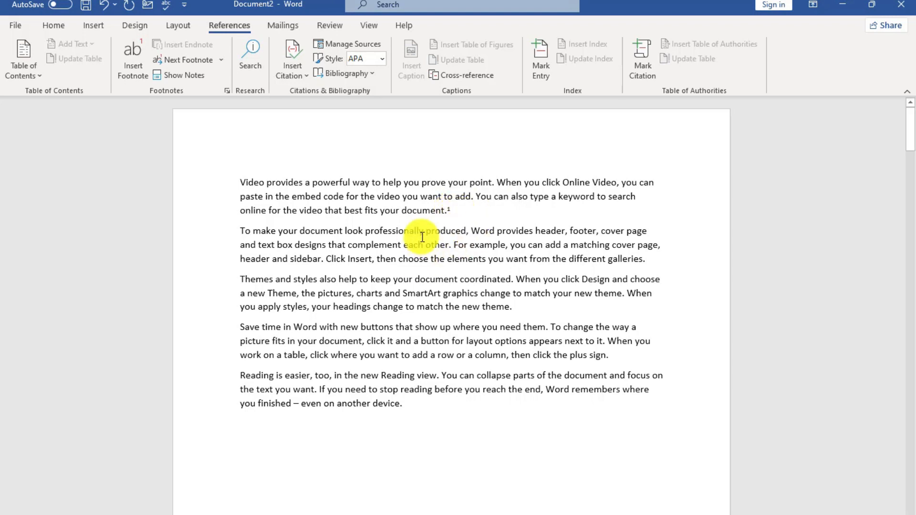
- Insert an endnote at the end of the third paragraph, after "match the new theme."
{"action": "left_click", "coordinate": [515, 307]}
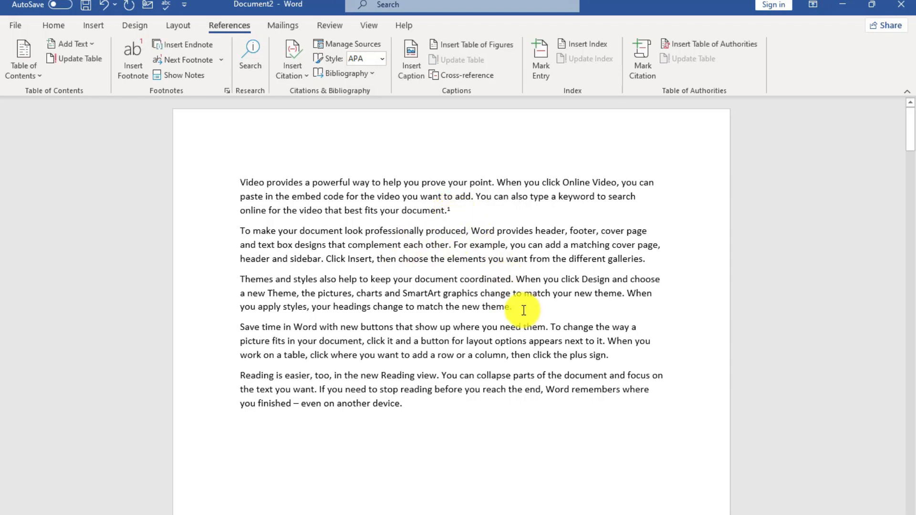
{"action": "left_click", "coordinate": [176, 50]}
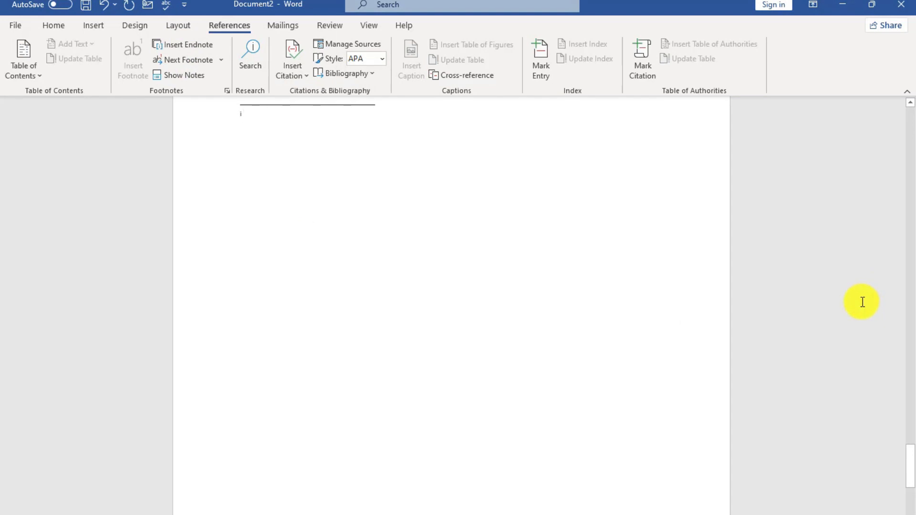
{"action": "left_click_drag", "start_coordinate": [909, 463], "coordinate": [913, 157]}
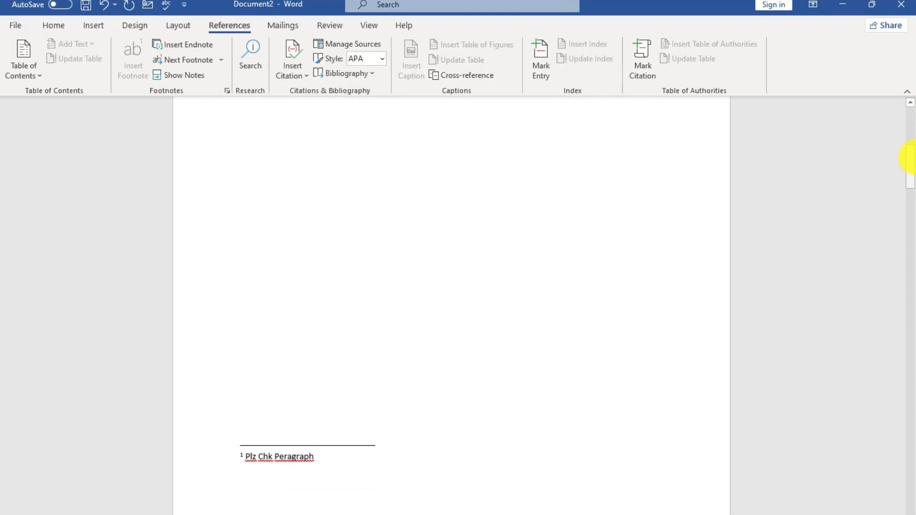
{"action": "left_click_drag", "start_coordinate": [913, 167], "coordinate": [907, 434]}
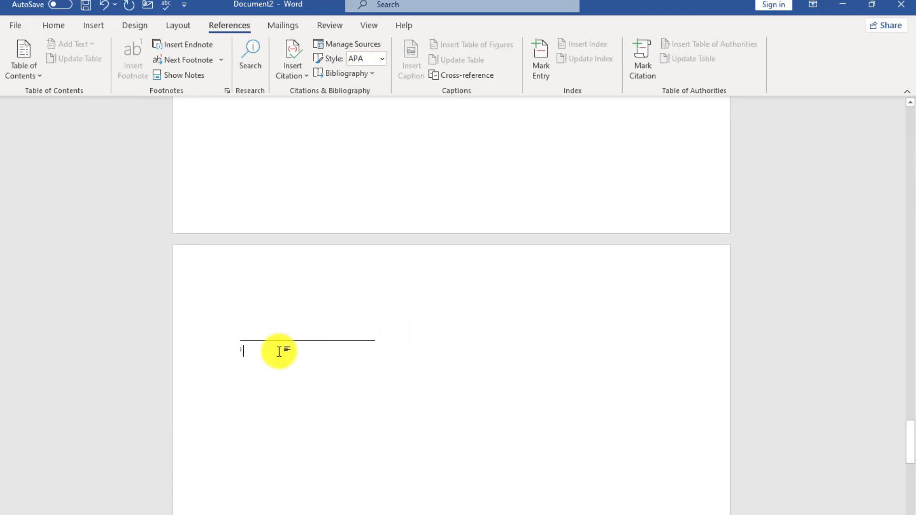
- Enter "Plz chk pg 4ph & formatting" as the endnote text on the last page
{"action": "type", "text": "Plz ch"}
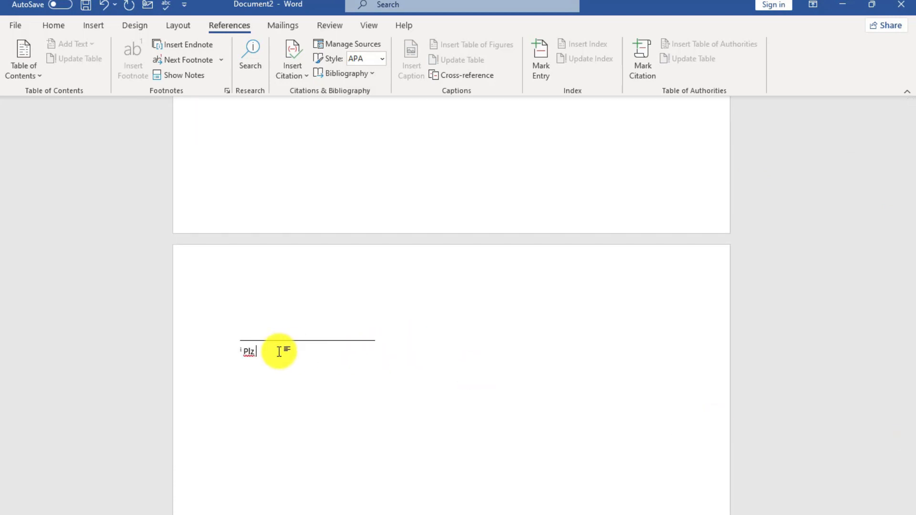
{"action": "type", "text": "k pg 4"}
{"action": "type", "text": "ph & "}
{"action": "type", "text": "forma"}
{"action": "type", "text": "tting"}
- Return to the first page's text and jump to the next endnote reference
{"action": "scroll", "coordinate": [289, 312], "scroll_direction": "up", "scroll_amount": 5}
{"action": "scroll", "coordinate": [289, 313], "scroll_direction": "up", "scroll_amount": 15}
{"action": "scroll", "coordinate": [420, 306], "scroll_direction": "up", "scroll_amount": 5}
{"action": "left_click", "coordinate": [533, 308]}
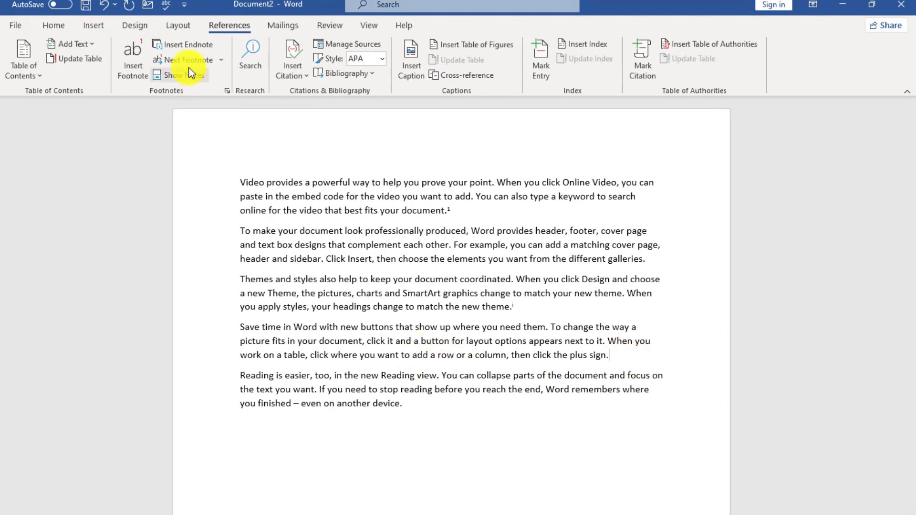
{"action": "left_click", "coordinate": [222, 60]}
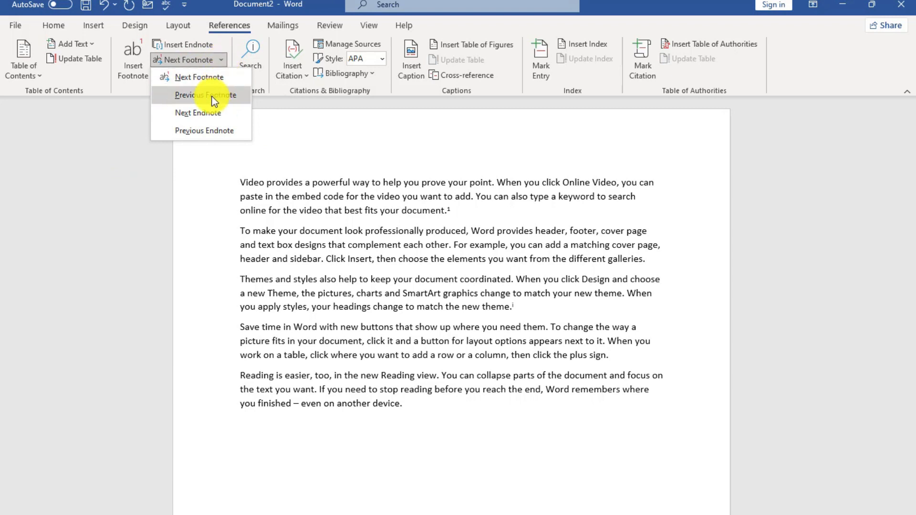
{"action": "left_click", "coordinate": [209, 110]}
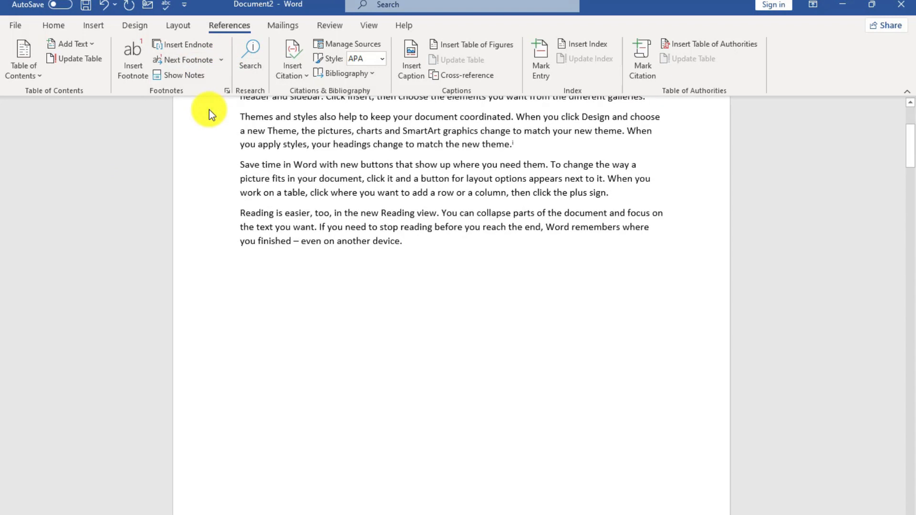
{"action": "scroll", "coordinate": [246, 143], "scroll_direction": "up", "scroll_amount": 4}
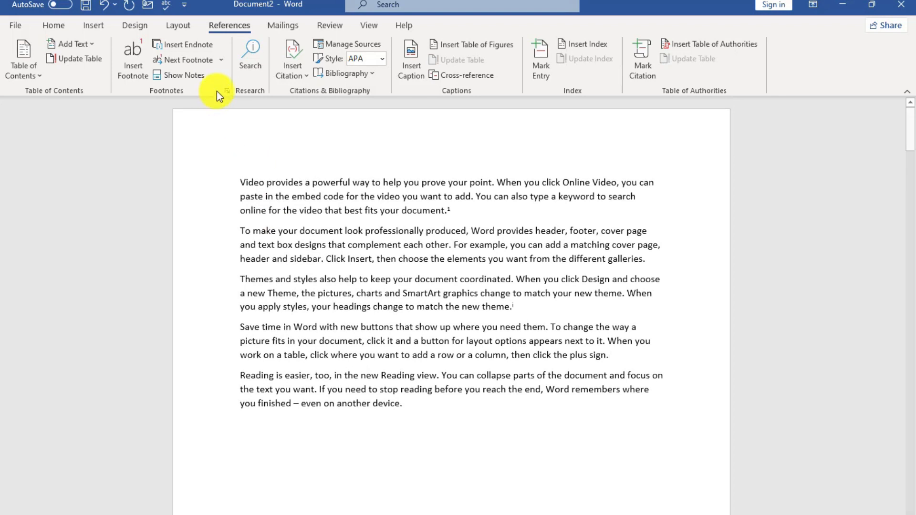
- Show the document's endnote area, followed by its footnote area
{"action": "left_click", "coordinate": [196, 77]}
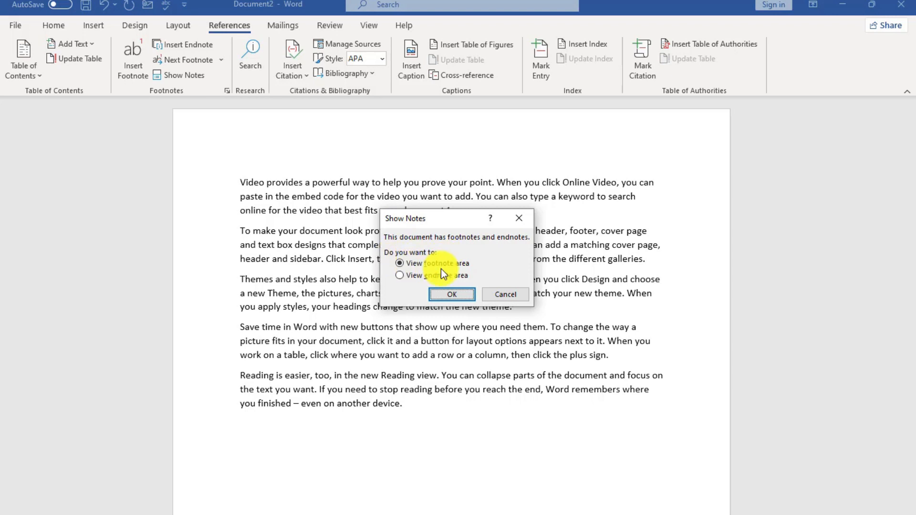
{"action": "left_click", "coordinate": [418, 276]}
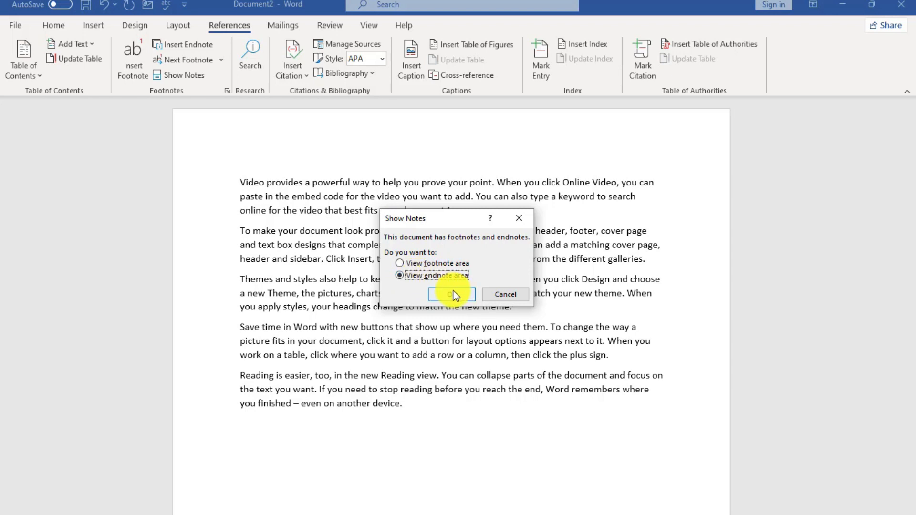
{"action": "left_click", "coordinate": [453, 294]}
{"action": "scroll", "coordinate": [334, 310], "scroll_direction": "up", "scroll_amount": 10}
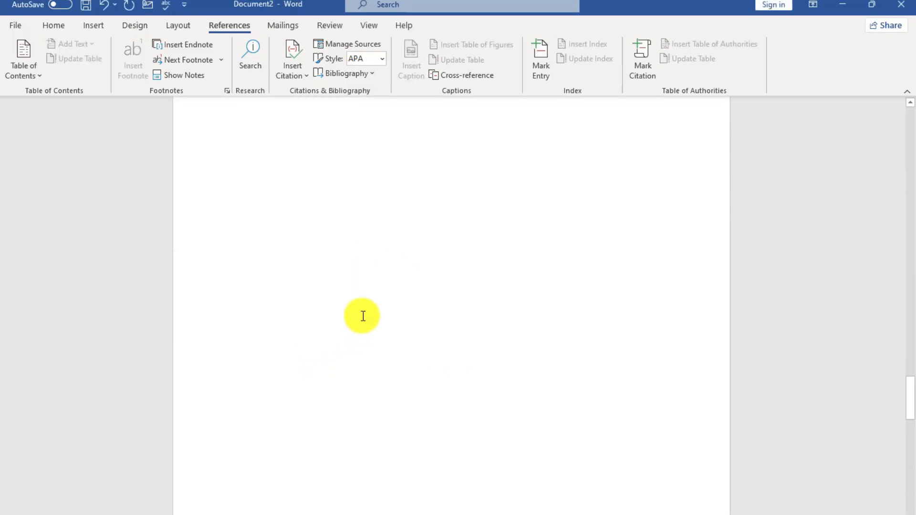
{"action": "left_click", "coordinate": [185, 75]}
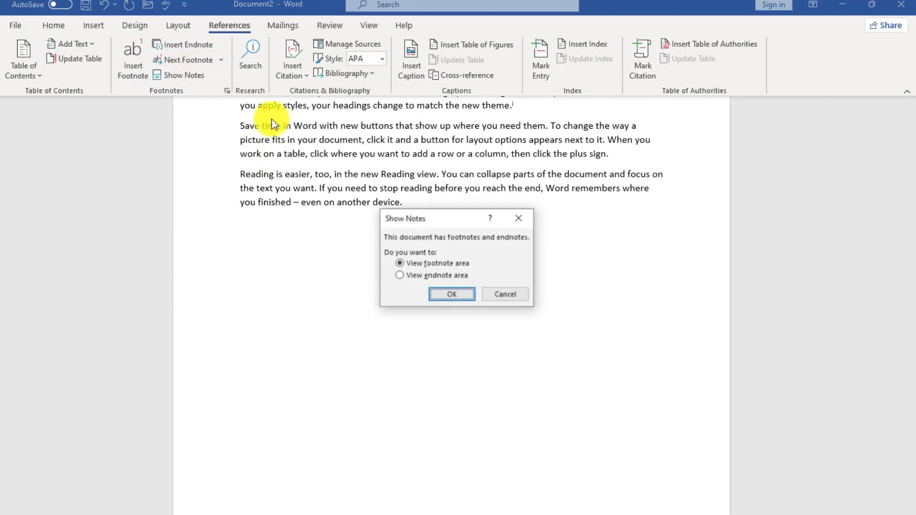
{"action": "left_click", "coordinate": [450, 291]}
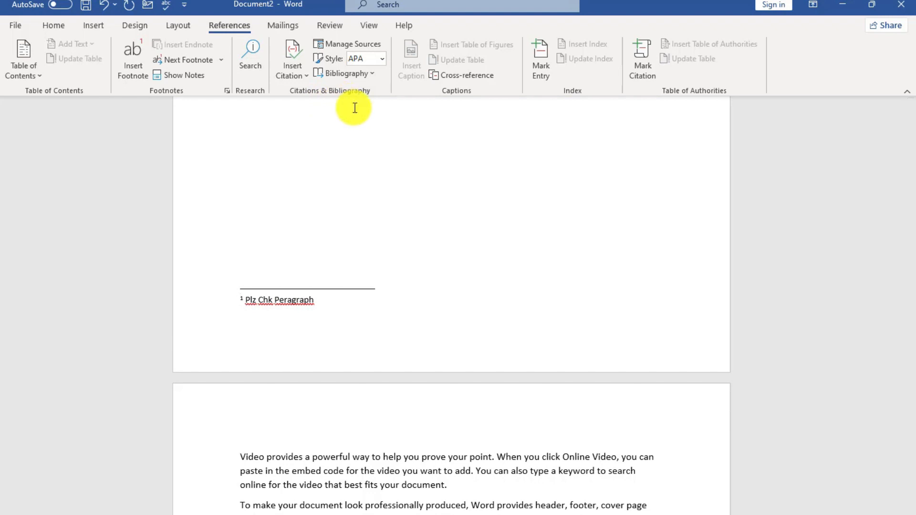
{"action": "scroll", "coordinate": [333, 158], "scroll_direction": "down", "scroll_amount": 5}
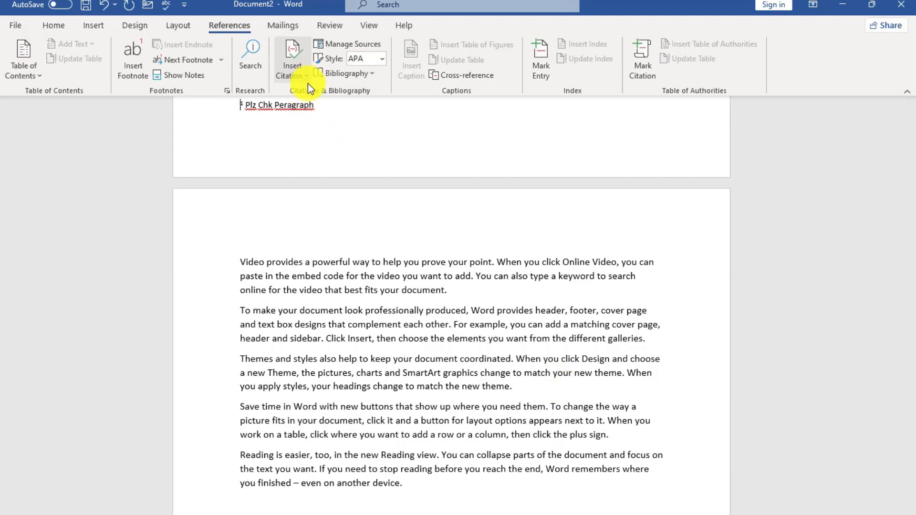
{"action": "scroll", "coordinate": [444, 276], "scroll_direction": "up", "scroll_amount": 11}
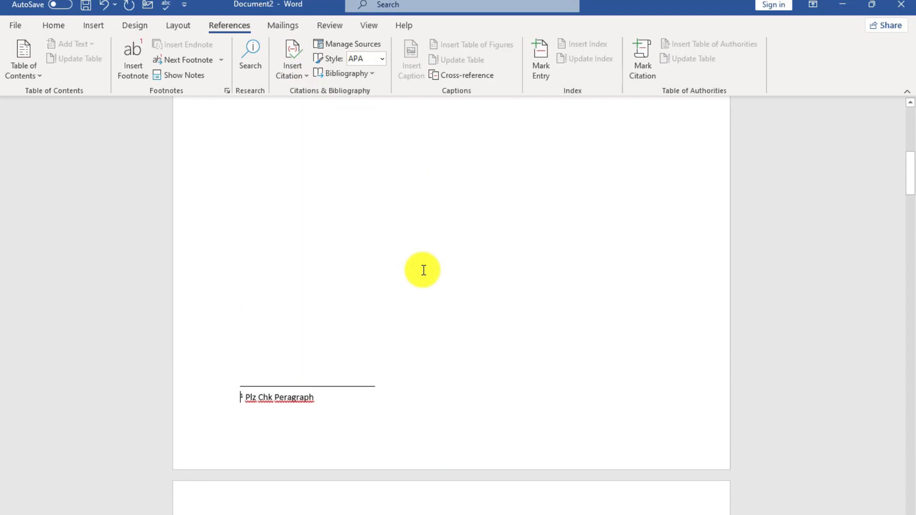
{"action": "scroll", "coordinate": [421, 268], "scroll_direction": "down", "scroll_amount": 6}
- Create a new blank document and generate sample paragraphs in it with =rand()
{"action": "key", "text": "ctrl+n"}
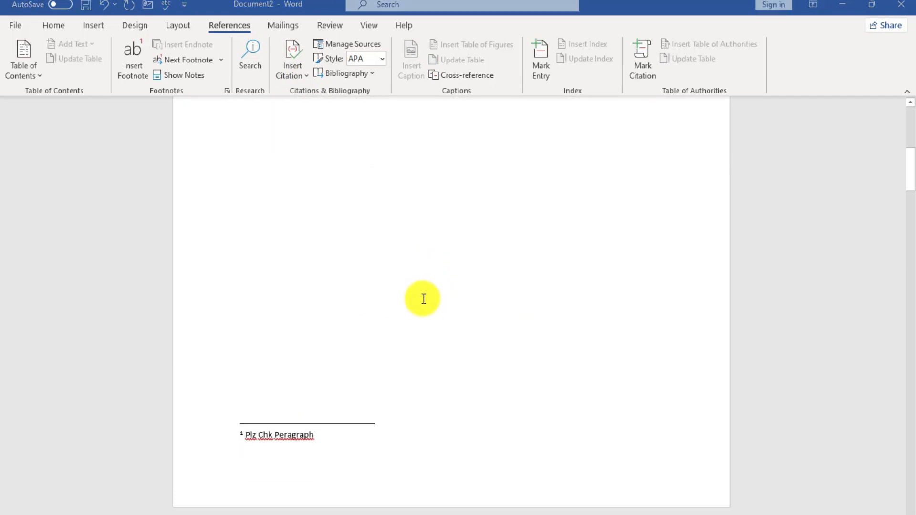
{"action": "type", "text": "=rand()"}
{"action": "key", "text": "Return"}
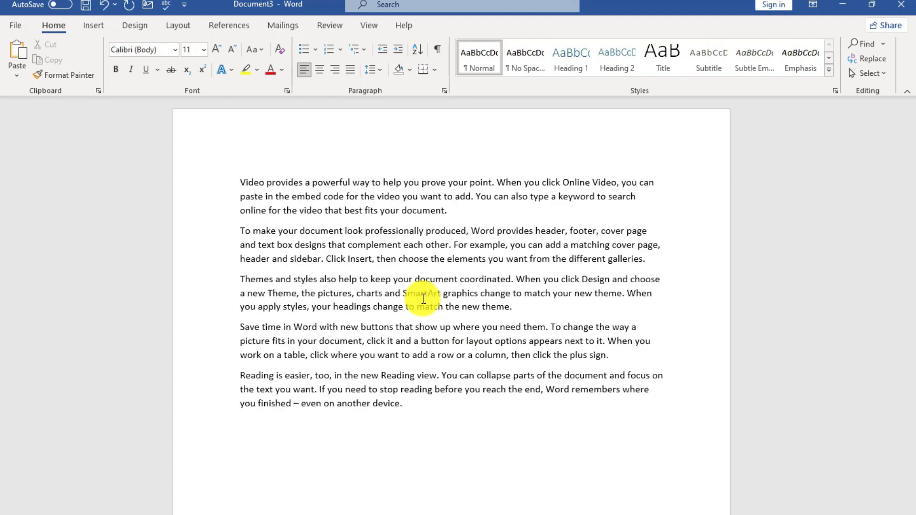
- Add a blank page after the sample text and fill it with three generated sample paragraphs
{"action": "scroll", "coordinate": [282, 357], "scroll_direction": "down", "scroll_amount": 5}
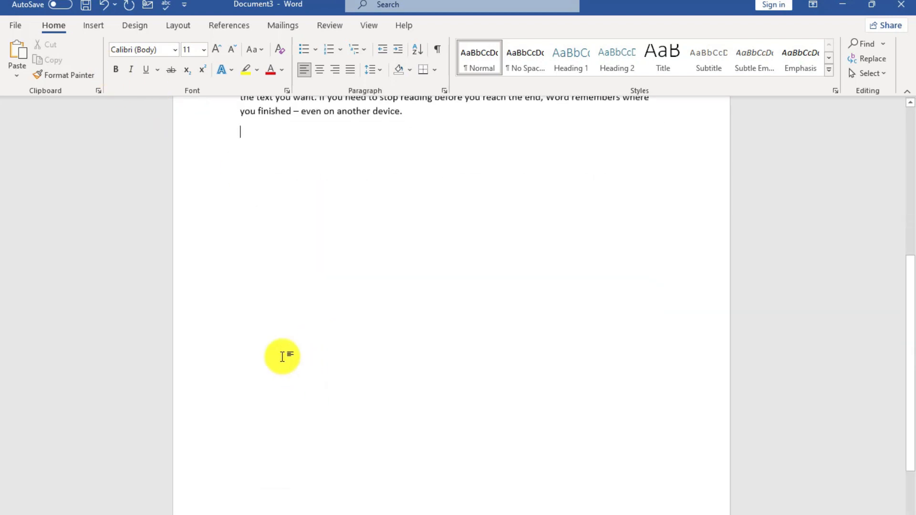
{"action": "left_click", "coordinate": [96, 24]}
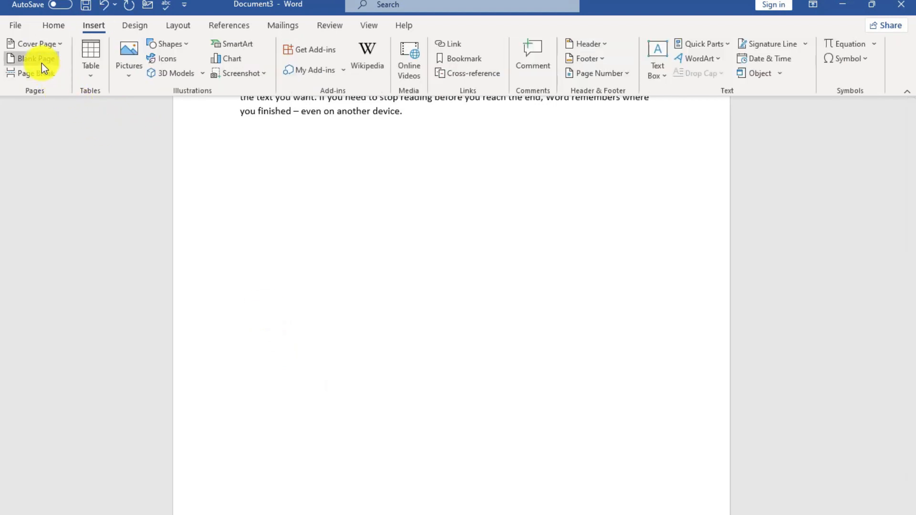
{"action": "left_click", "coordinate": [41, 63]}
{"action": "scroll", "coordinate": [286, 286], "scroll_direction": "down", "scroll_amount": 3}
{"action": "type", "text": "=rand()"}
{"action": "key", "text": "Return"}
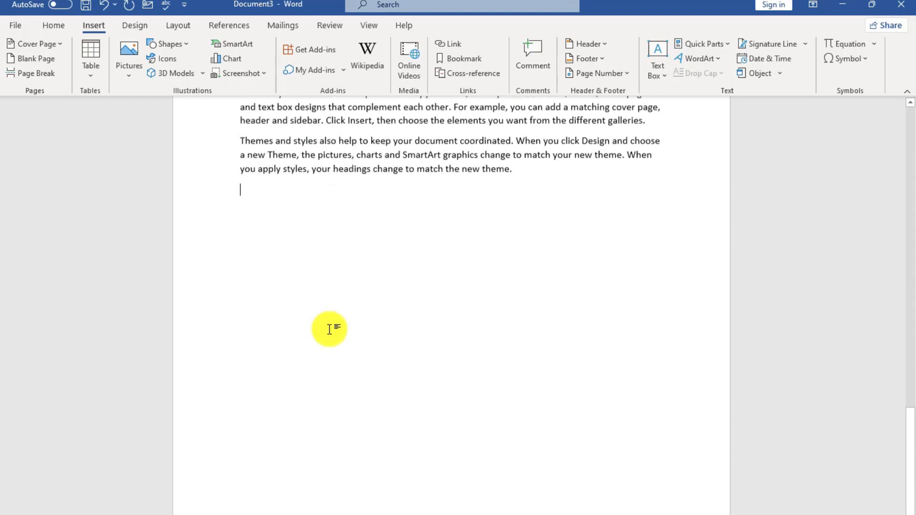
- Add another blank page at the end and generate sample text on it with =rand(4)
{"action": "left_click", "coordinate": [43, 61]}
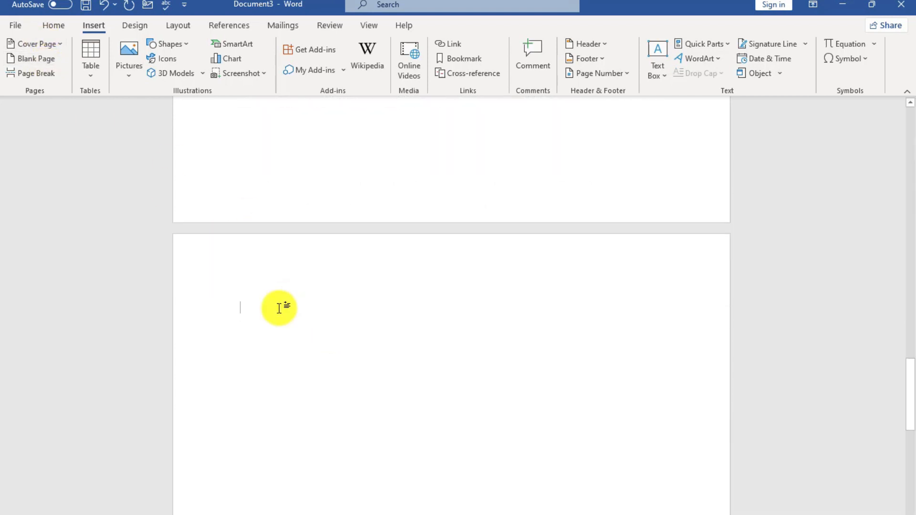
{"action": "type", "text": "=rand(4)"}
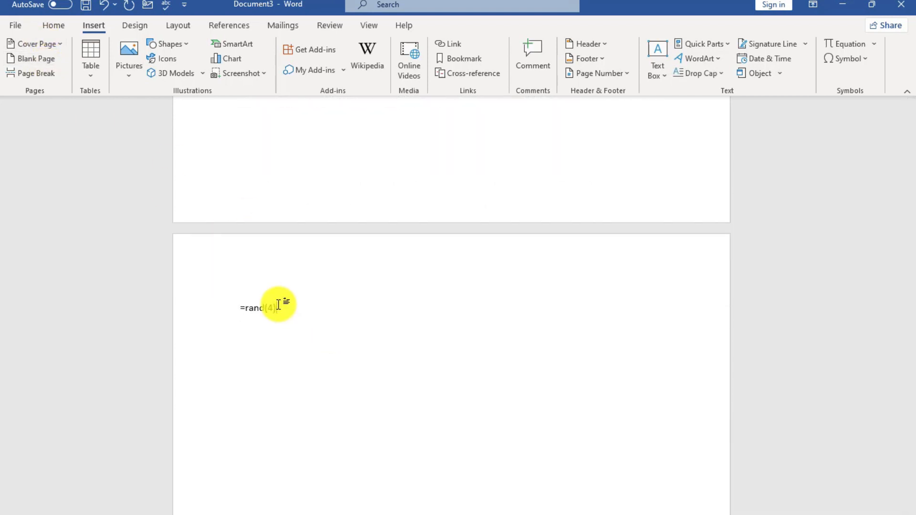
{"action": "key", "text": "Return"}
- Start a new citation source at the end of the first page's second paragraph, after "the different galleries."
{"action": "scroll", "coordinate": [235, 262], "scroll_direction": "up", "scroll_amount": 3}
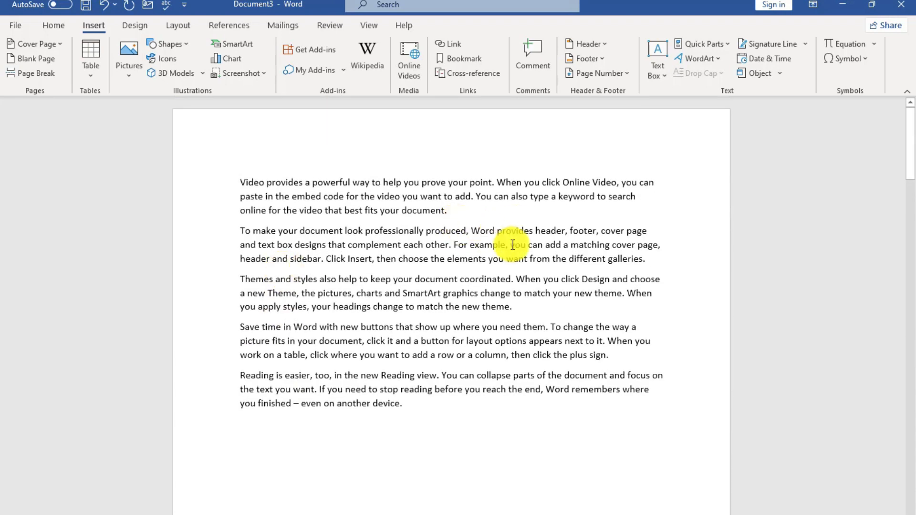
{"action": "left_click_drag", "start_coordinate": [649, 259], "coordinate": [239, 231]}
{"action": "left_click", "coordinate": [642, 260]}
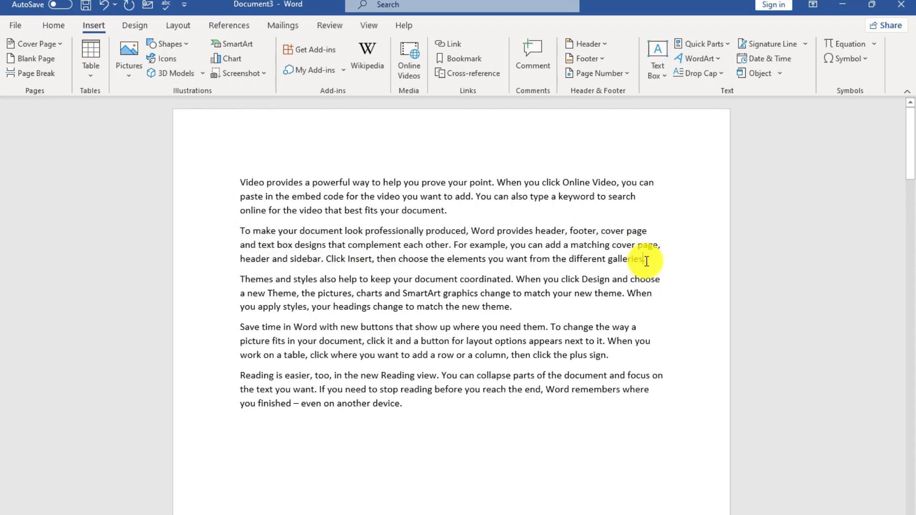
{"action": "left_click", "coordinate": [226, 21]}
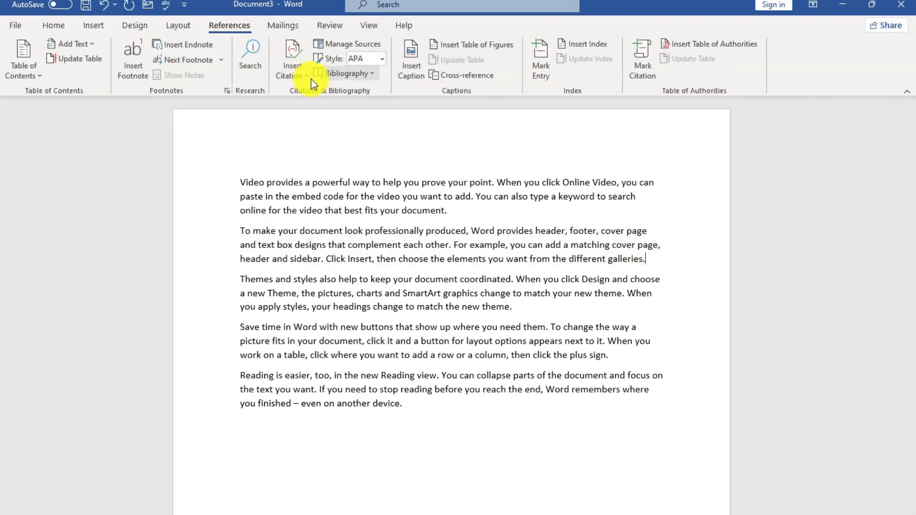
{"action": "left_click", "coordinate": [302, 77]}
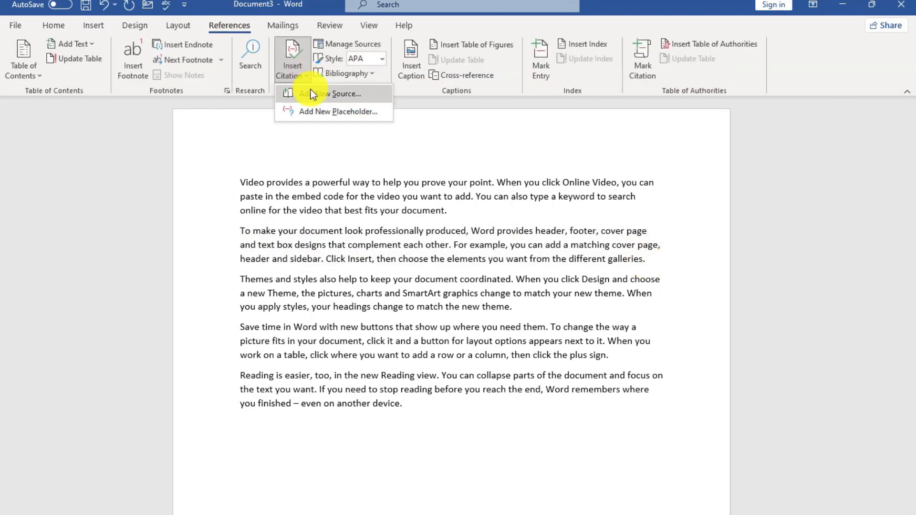
{"action": "left_click", "coordinate": [329, 94]}
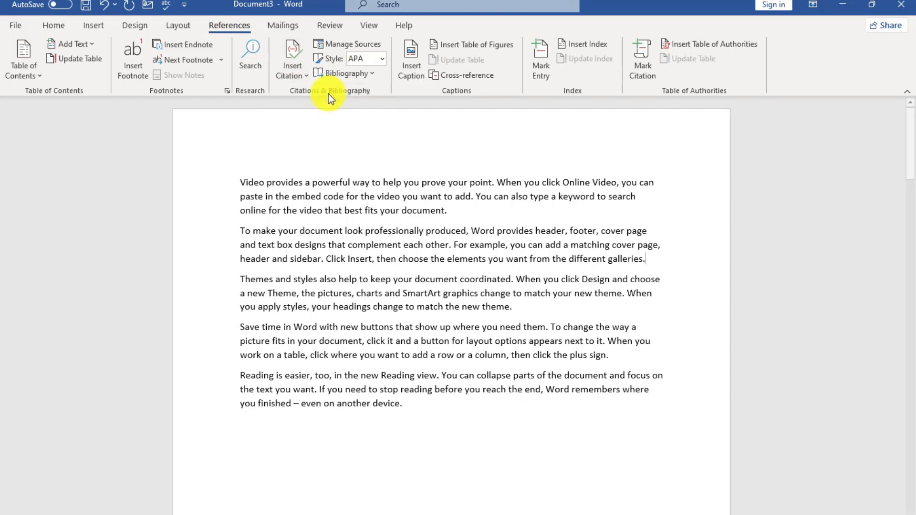
{"action": "left_click_drag", "start_coordinate": [538, 127], "coordinate": [586, 93]}
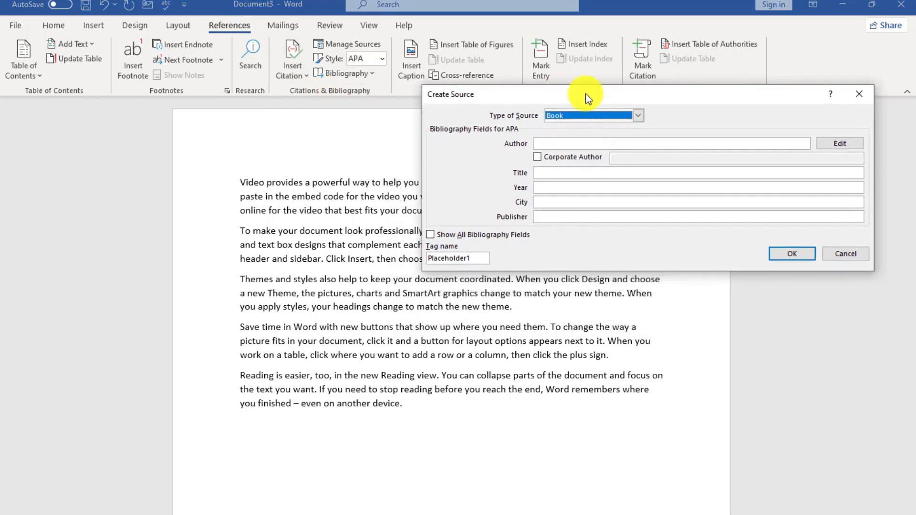
- Set the source type to Book and enter the author's name
{"action": "left_click", "coordinate": [639, 116]}
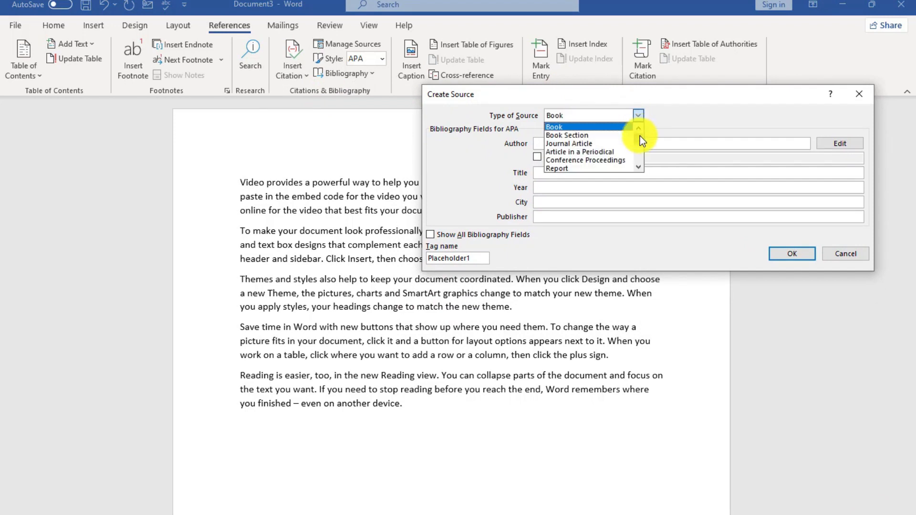
{"action": "left_click", "coordinate": [638, 167]}
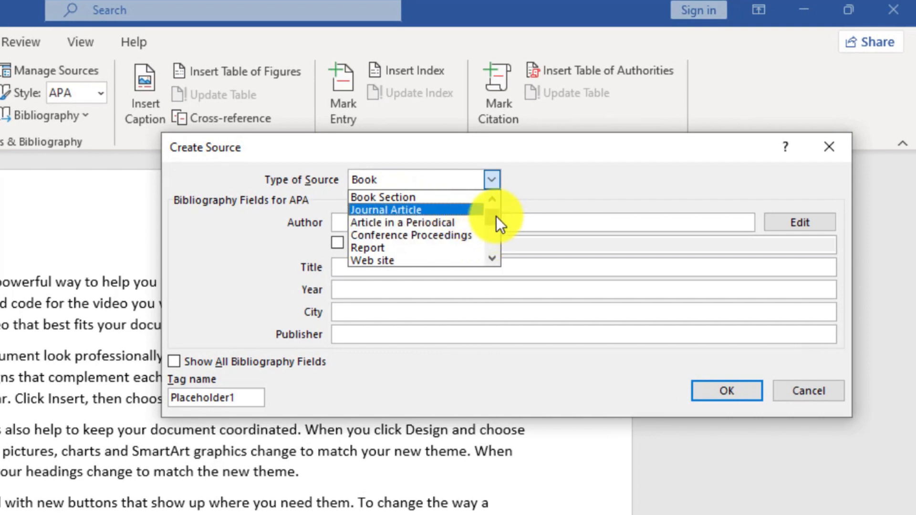
{"action": "scroll", "coordinate": [497, 216], "scroll_direction": "up", "scroll_amount": 1}
{"action": "left_click", "coordinate": [402, 202]}
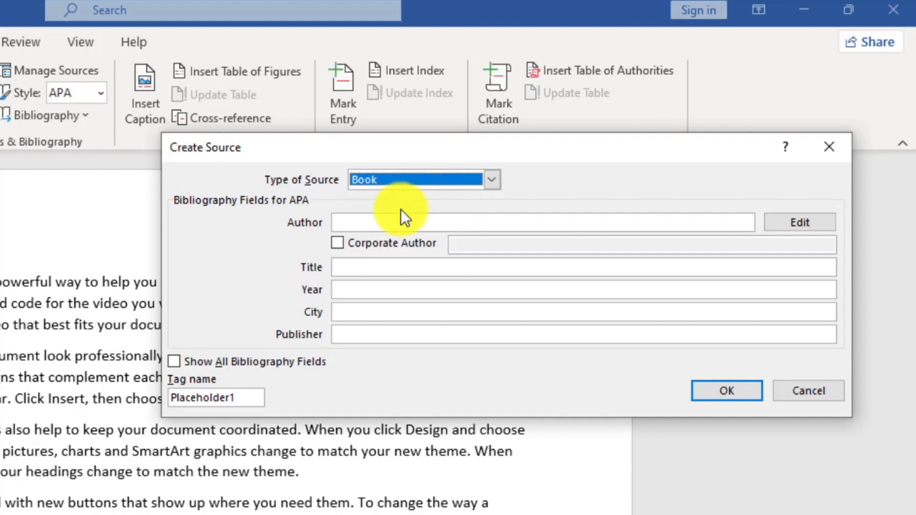
{"action": "left_click", "coordinate": [403, 224]}
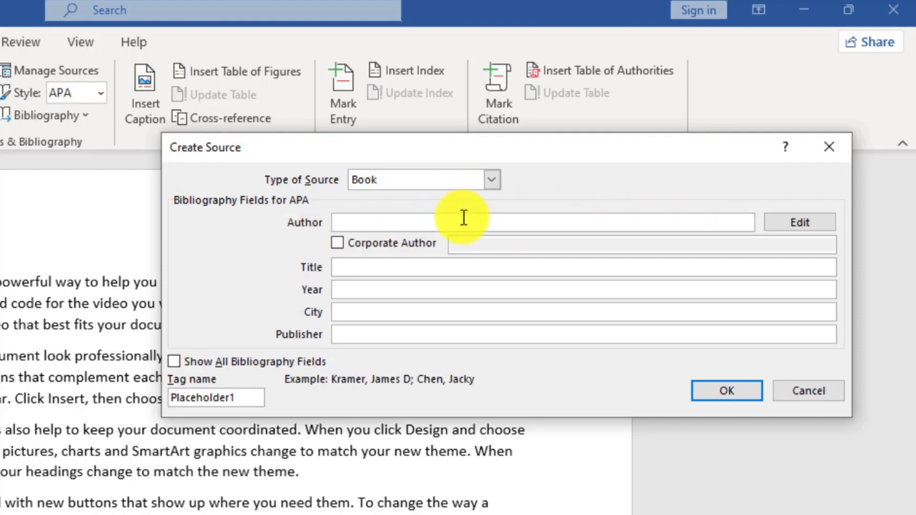
{"action": "type", "text": "Mubeen"}
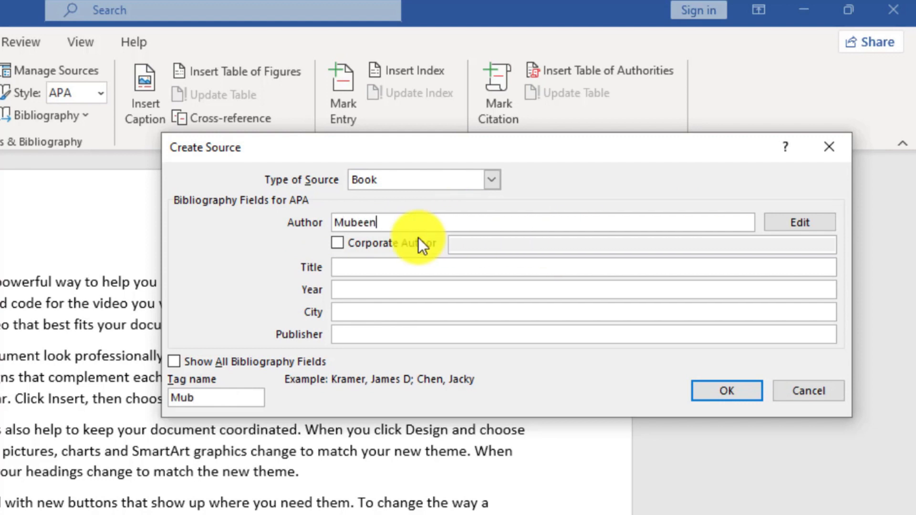
- Enter title "Learn Graphic", year 2008, city Karachi and publisher "Gaba Publisher", and insert the citation
{"action": "left_click", "coordinate": [356, 268]}
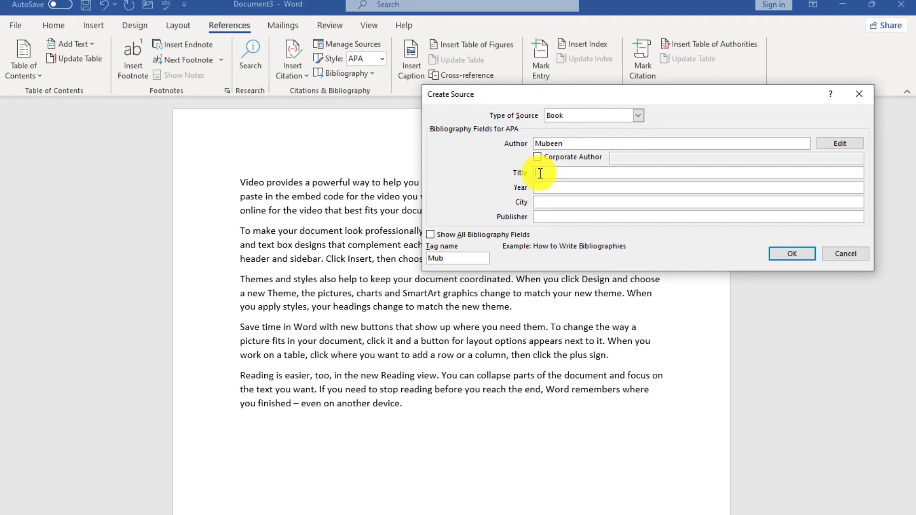
{"action": "type", "text": "Learn Graphic"}
{"action": "key", "text": "Tab"}
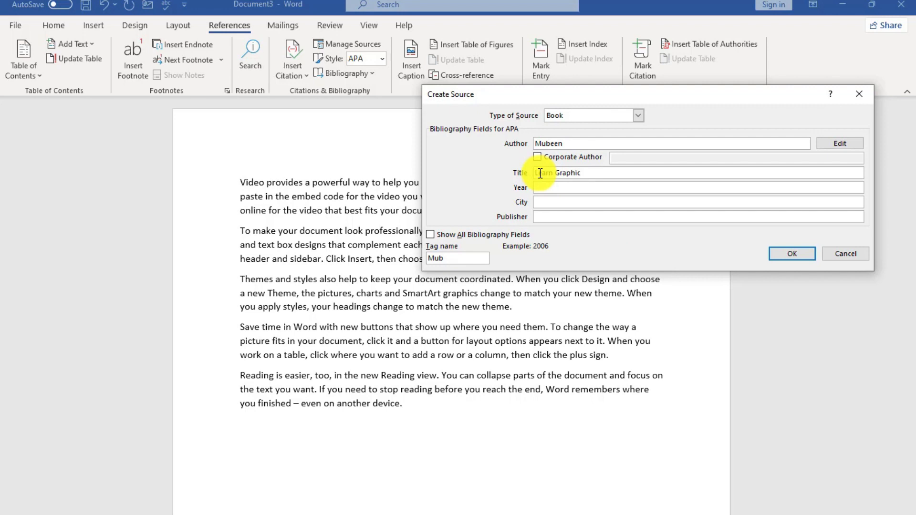
{"action": "type", "text": "2008"}
{"action": "key", "text": "Tab"}
{"action": "type", "text": "Karachi"}
{"action": "key", "text": "Tab"}
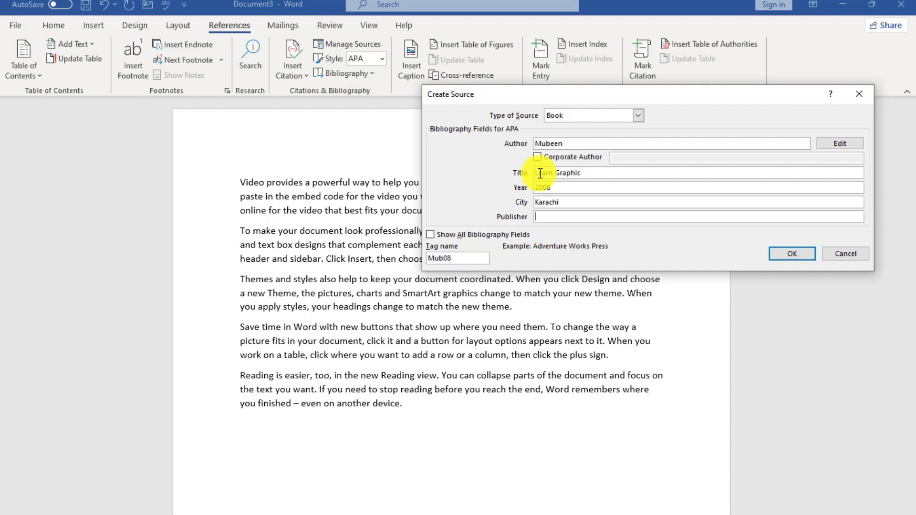
{"action": "type", "text": "Gaba Publisher"}
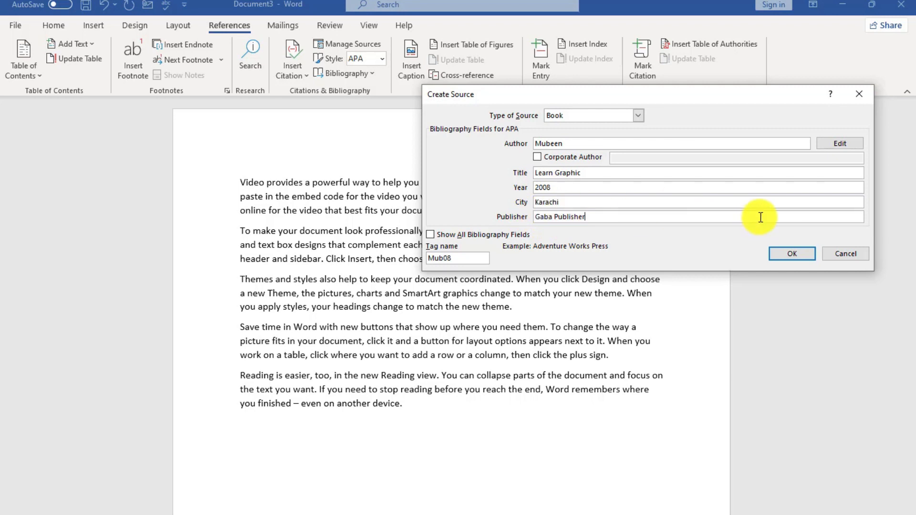
{"action": "left_click", "coordinate": [783, 252]}
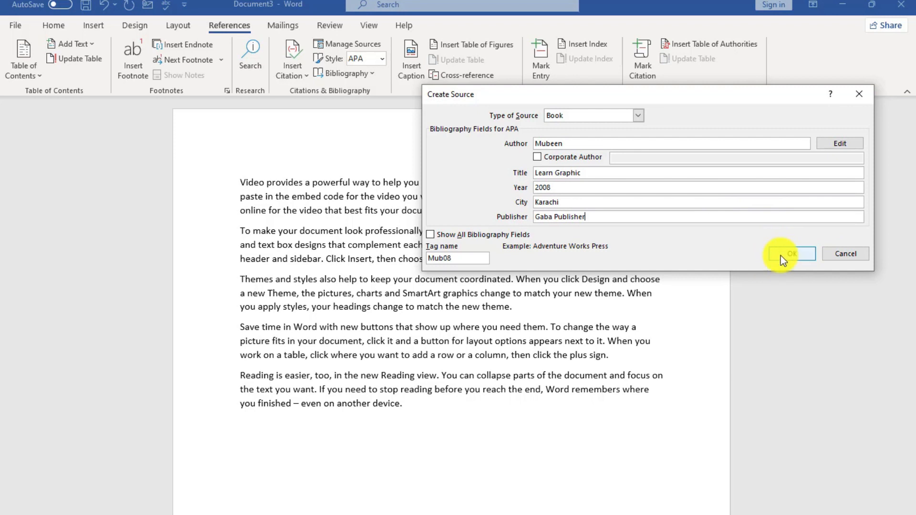
{"action": "left_click", "coordinate": [781, 256]}
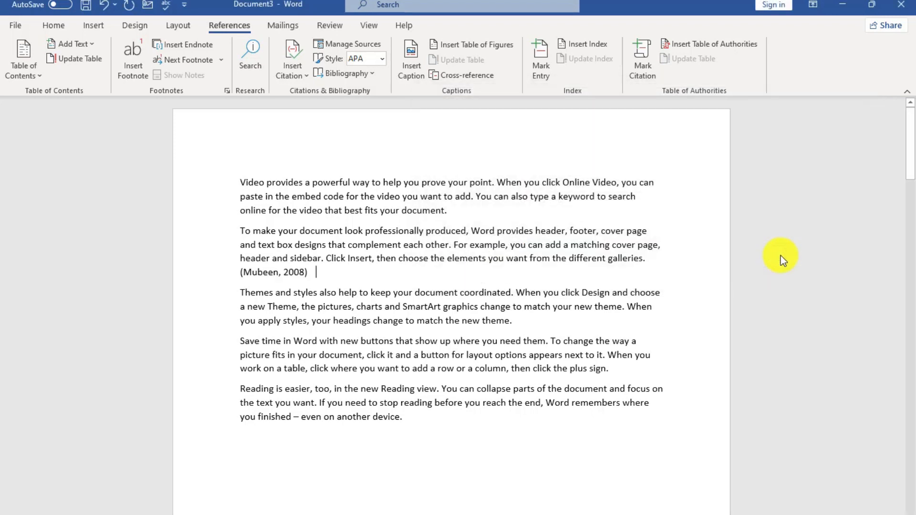
- Examine the editing options offered for the inserted citation without changing it
{"action": "left_click", "coordinate": [297, 275]}
{"action": "left_click", "coordinate": [314, 282]}
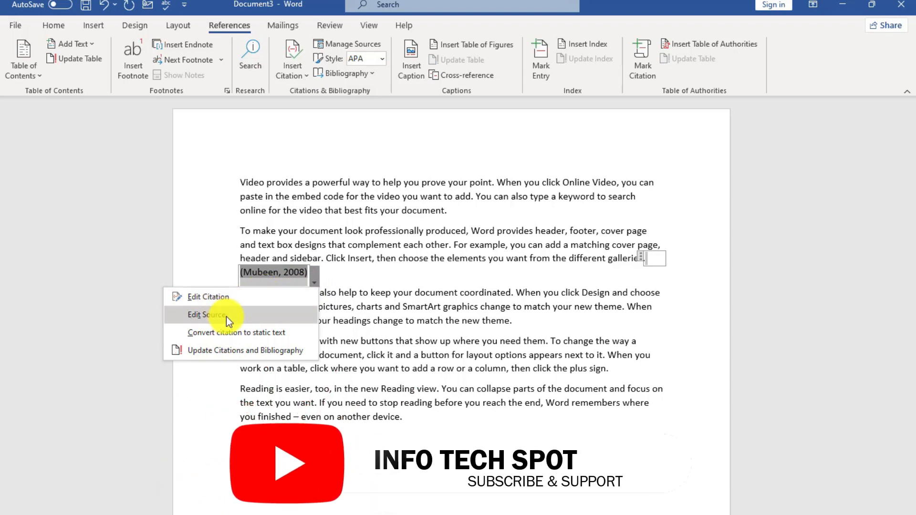
{"action": "left_click", "coordinate": [336, 282]}
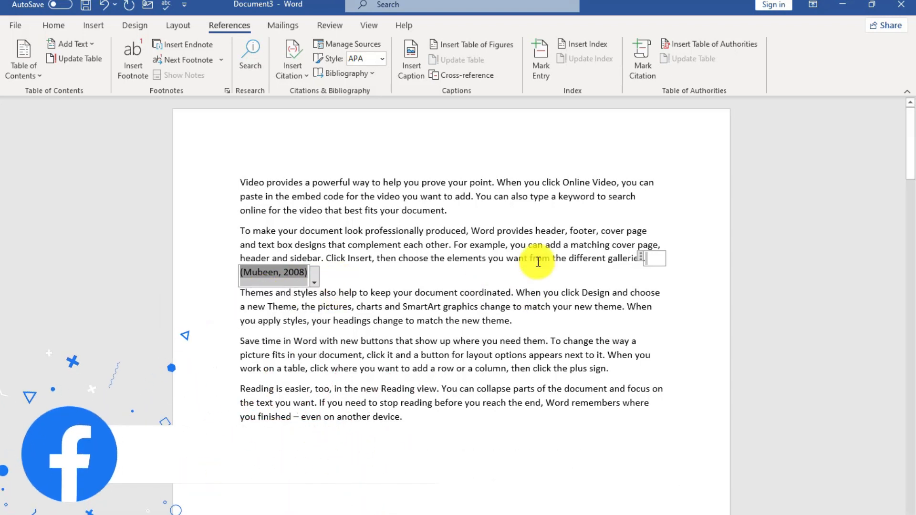
{"action": "scroll", "coordinate": [519, 278], "scroll_direction": "down", "scroll_amount": 8}
{"action": "scroll", "coordinate": [509, 282], "scroll_direction": "up", "scroll_amount": 10}
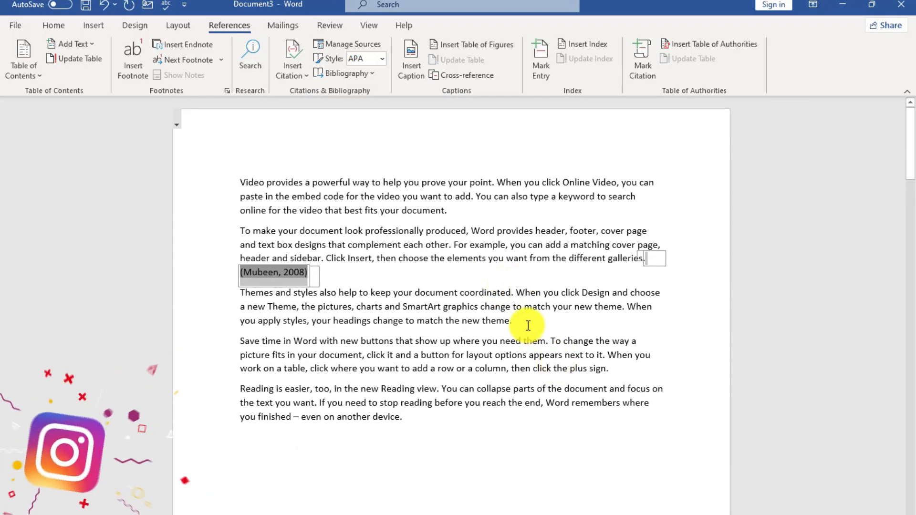
- Start another new citation source at the end of the fourth paragraph, after "click the plus sign."
{"action": "left_click", "coordinate": [609, 368]}
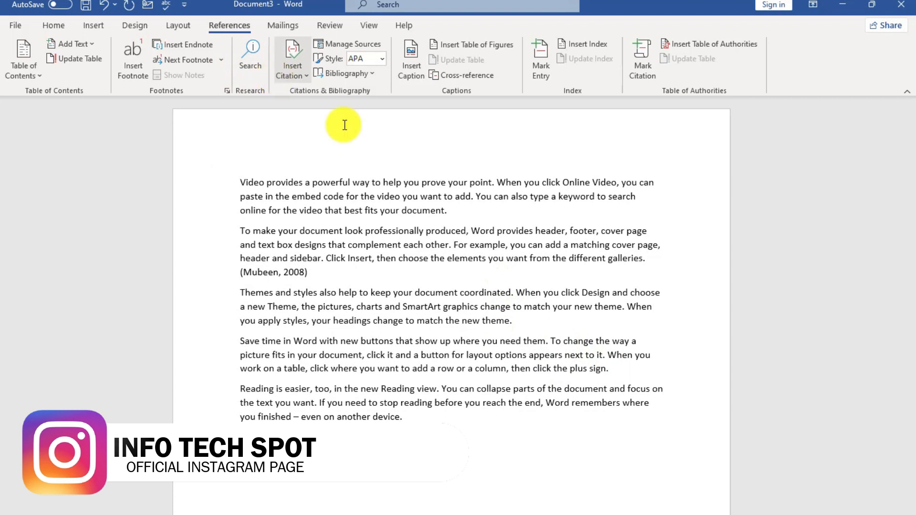
{"action": "left_click", "coordinate": [302, 77]}
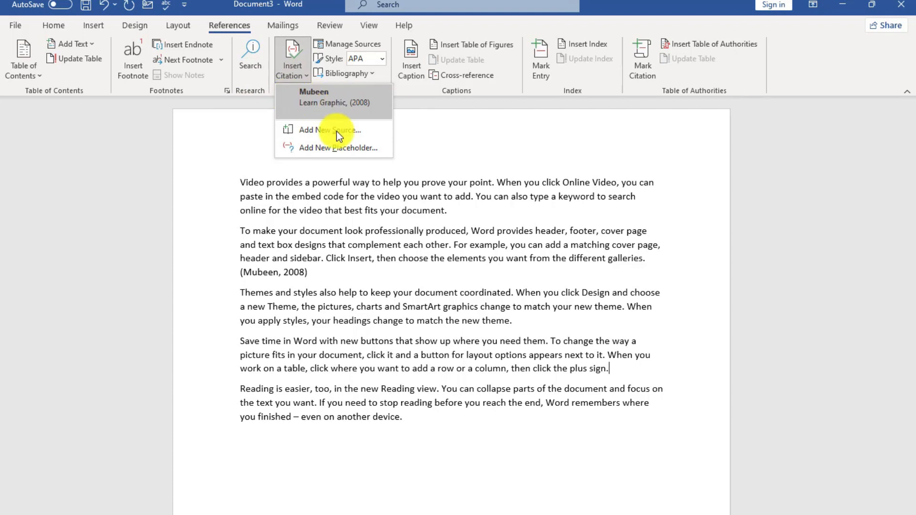
{"action": "left_click", "coordinate": [317, 130]}
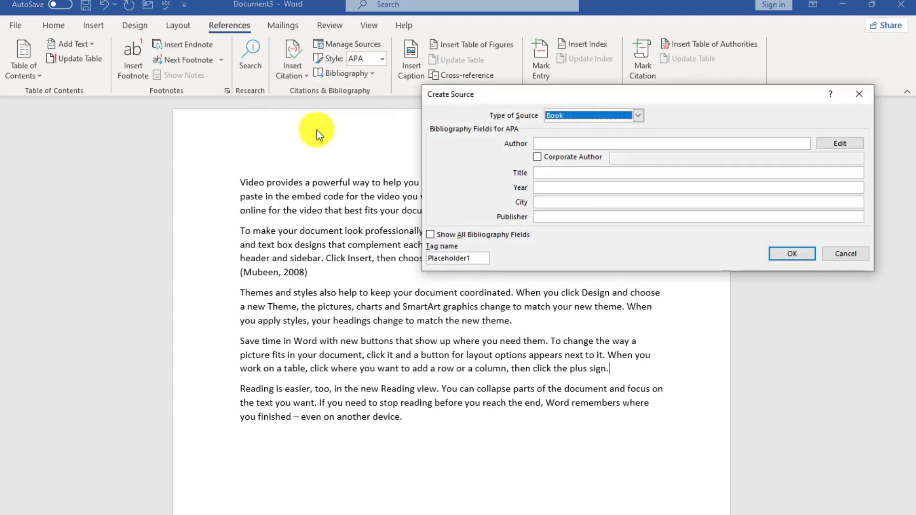
- Browse the available source types and set the new source's type to Web site
{"action": "left_click", "coordinate": [639, 115]}
{"action": "scroll", "coordinate": [642, 162], "scroll_direction": "down", "scroll_amount": 4}
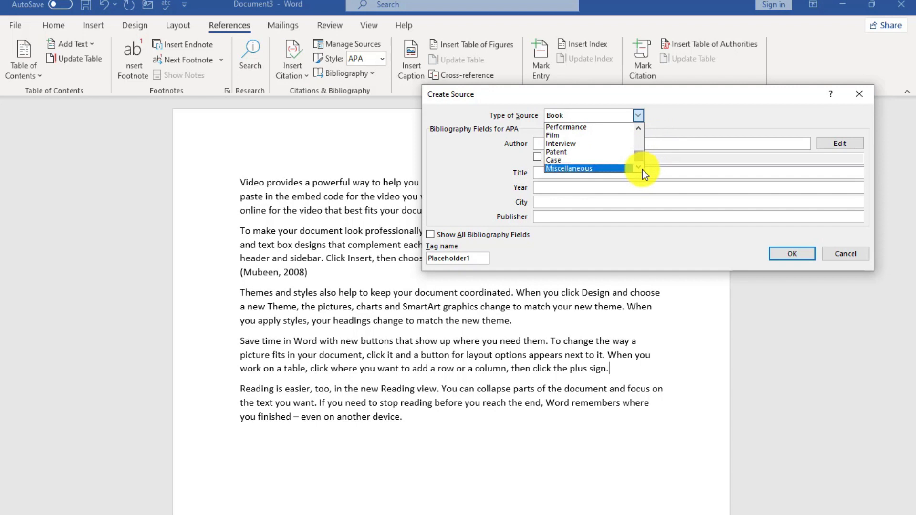
{"action": "scroll", "coordinate": [597, 162], "scroll_direction": "up", "scroll_amount": 1}
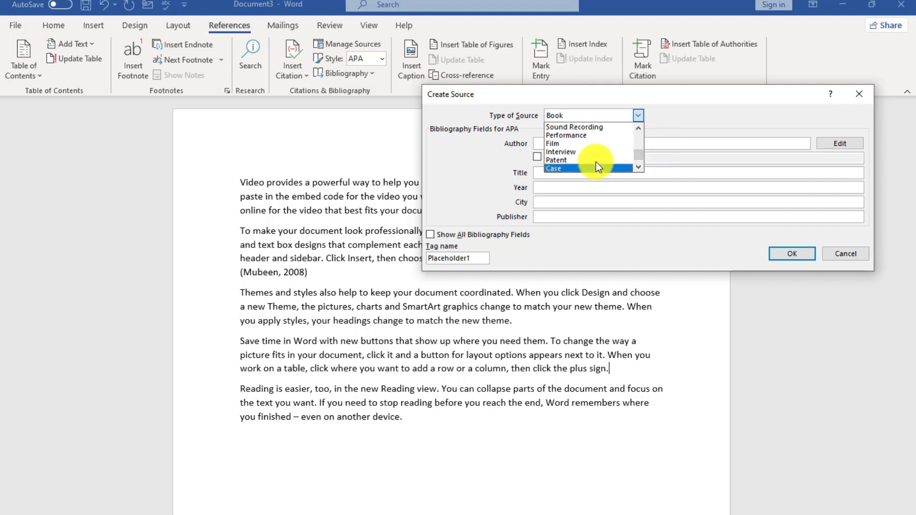
{"action": "left_click", "coordinate": [638, 168]}
{"action": "left_click", "coordinate": [641, 129]}
{"action": "left_click", "coordinate": [640, 129]}
{"action": "left_click", "coordinate": [640, 130]}
{"action": "left_click", "coordinate": [640, 130]}
{"action": "left_click", "coordinate": [640, 130]}
{"action": "left_click", "coordinate": [591, 127]}
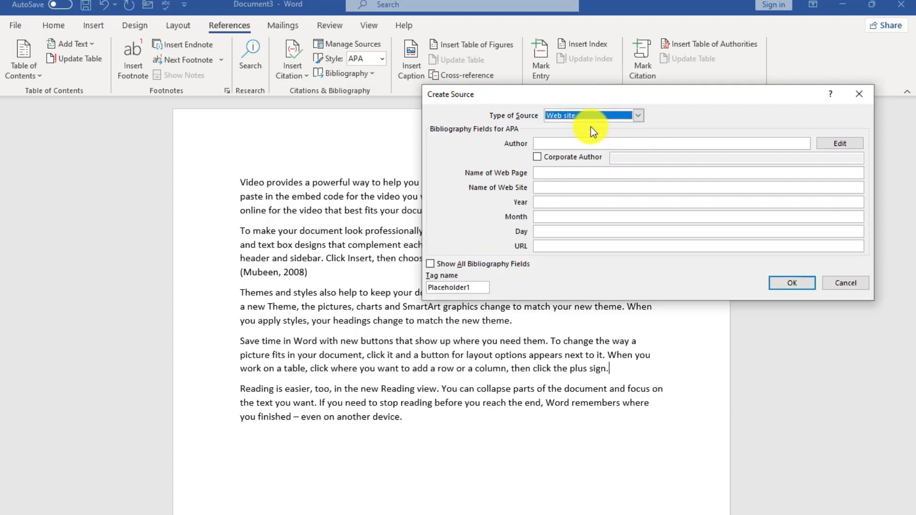
- Enter author "info tech spot", web page name "it spot", website name "it spot" and year 2006 for the new source
{"action": "left_click", "coordinate": [567, 145]}
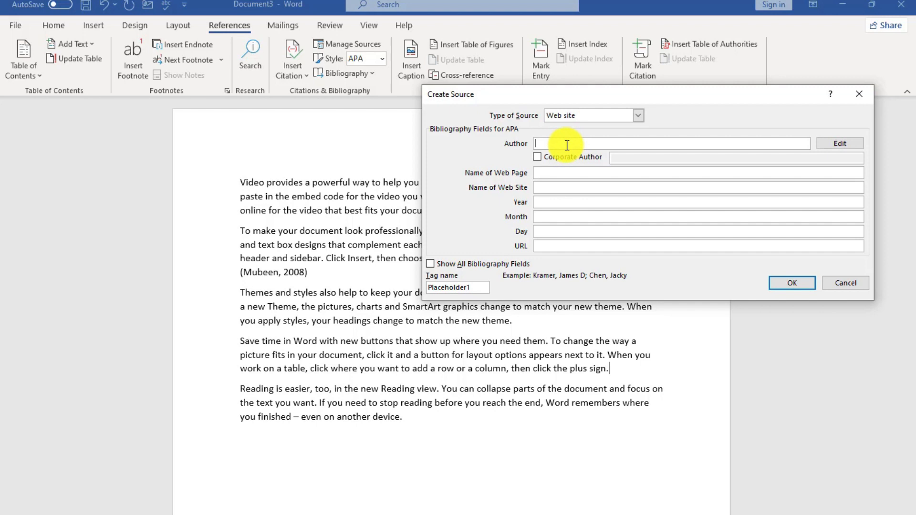
{"action": "type", "text": "info tech spot"}
{"action": "key", "text": "Tab"}
{"action": "key", "text": "Tab"}
{"action": "left_click", "coordinate": [558, 174]}
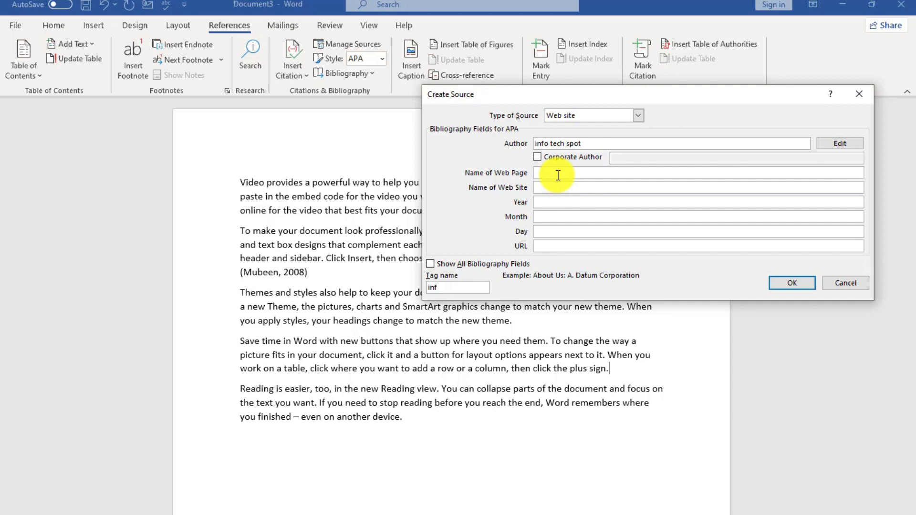
{"action": "type", "text": "it spot"}
{"action": "key", "text": "Tab"}
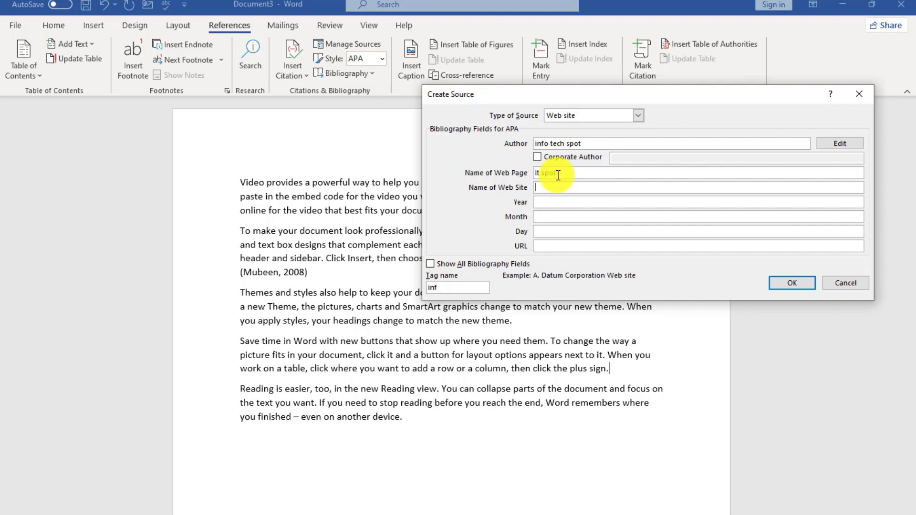
{"action": "type", "text": "it spot"}
{"action": "key", "text": "Tab"}
{"action": "type", "text": "2006"}
{"action": "key", "text": "Tab"}
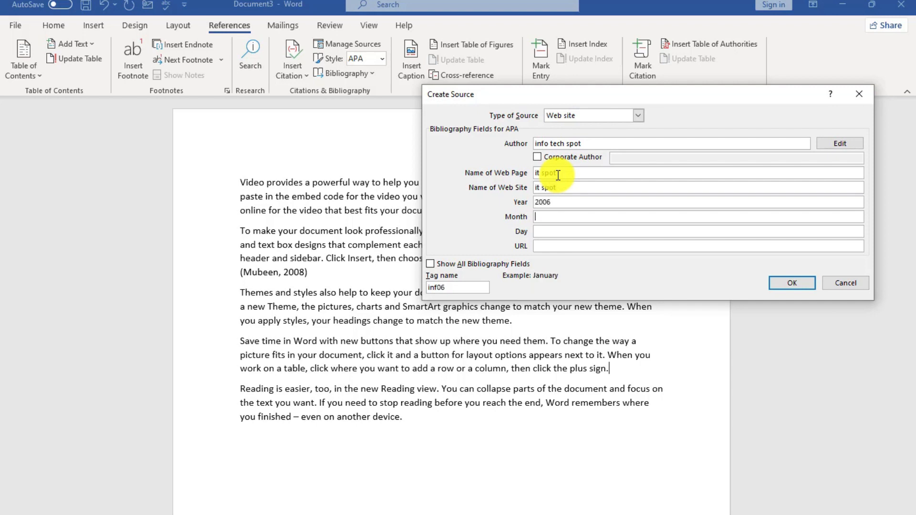
{"action": "type", "text": "marc"}
{"action": "type", "text": "h"}
{"action": "key", "text": "Tab"}
{"action": "type", "text": "21"}
{"action": "key", "text": "Tab"}
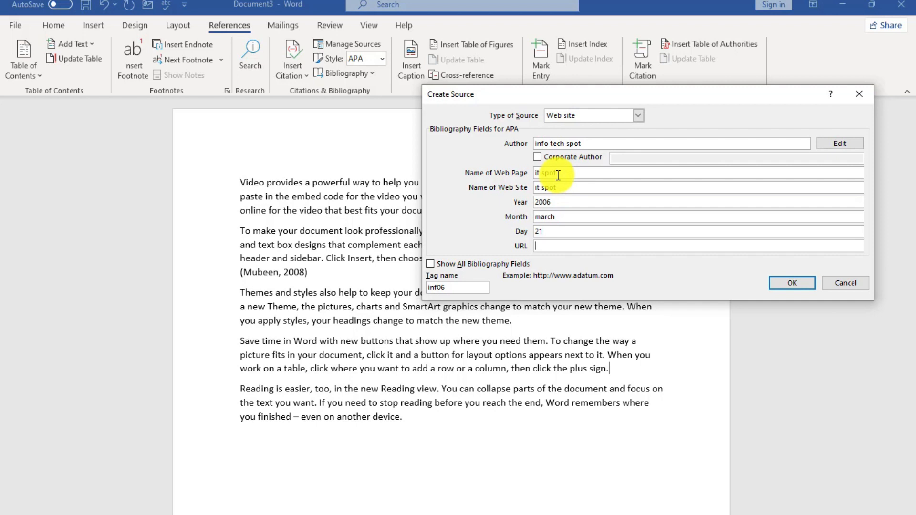
{"action": "type", "text": "www.wikipedia.com"}
{"action": "left_click", "coordinate": [795, 283]}
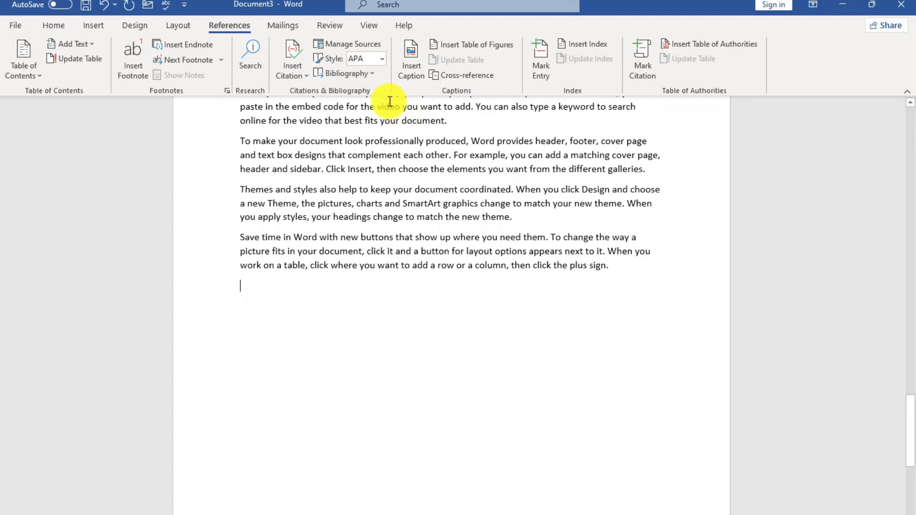
- Add a page break after the document's last paragraph and insert the built-in Bibliography on the new page
{"action": "left_click", "coordinate": [93, 25]}
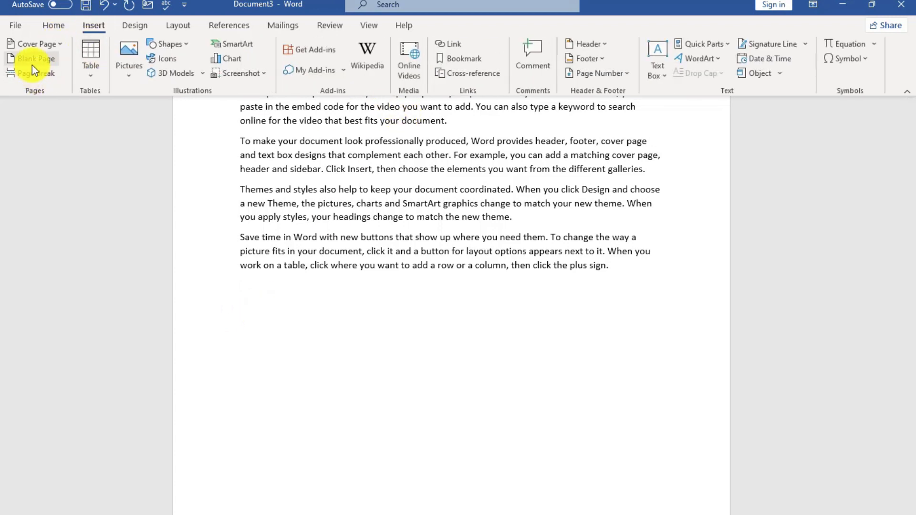
{"action": "left_click", "coordinate": [36, 73]}
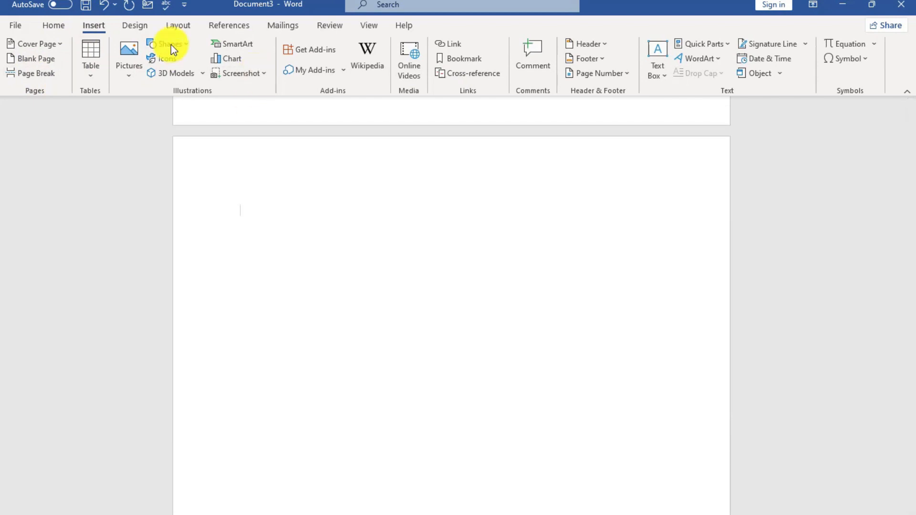
{"action": "left_click", "coordinate": [231, 26]}
{"action": "left_click", "coordinate": [369, 73]}
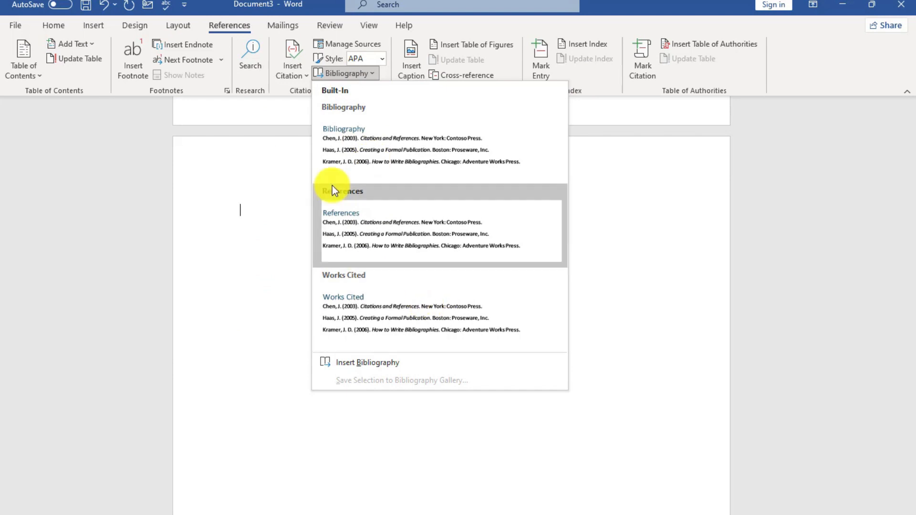
{"action": "left_click", "coordinate": [377, 154]}
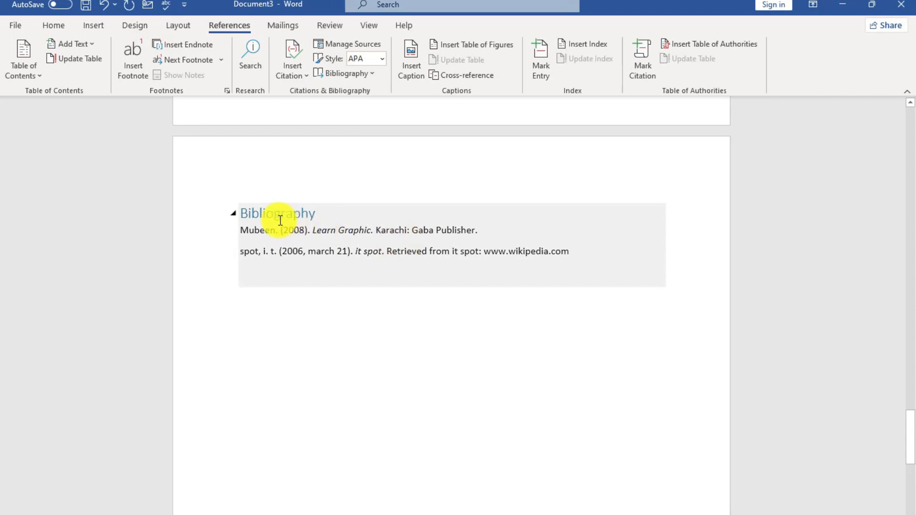
- Examine the inserted bibliography entries and the available citation styles, keeping APA
{"action": "left_click", "coordinate": [358, 230]}
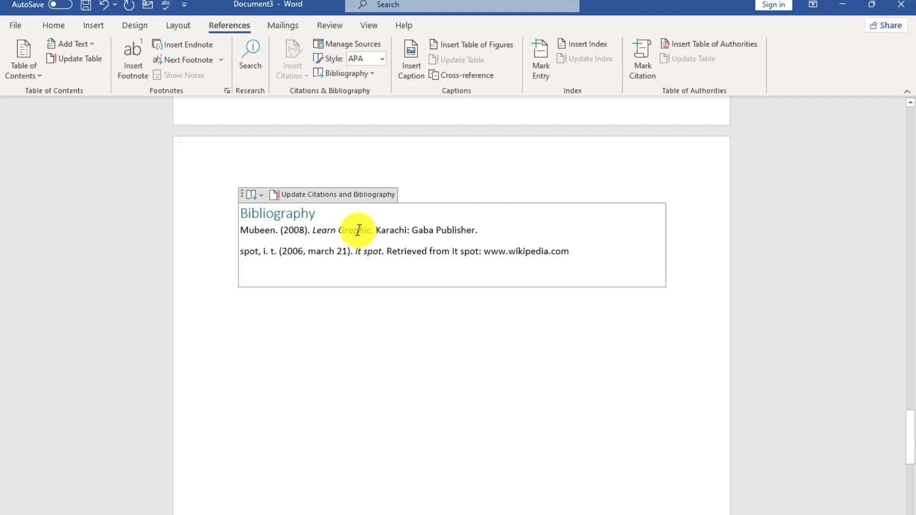
{"action": "scroll", "coordinate": [361, 228], "scroll_direction": "up", "scroll_amount": 5}
{"action": "scroll", "coordinate": [360, 229], "scroll_direction": "up", "scroll_amount": 10}
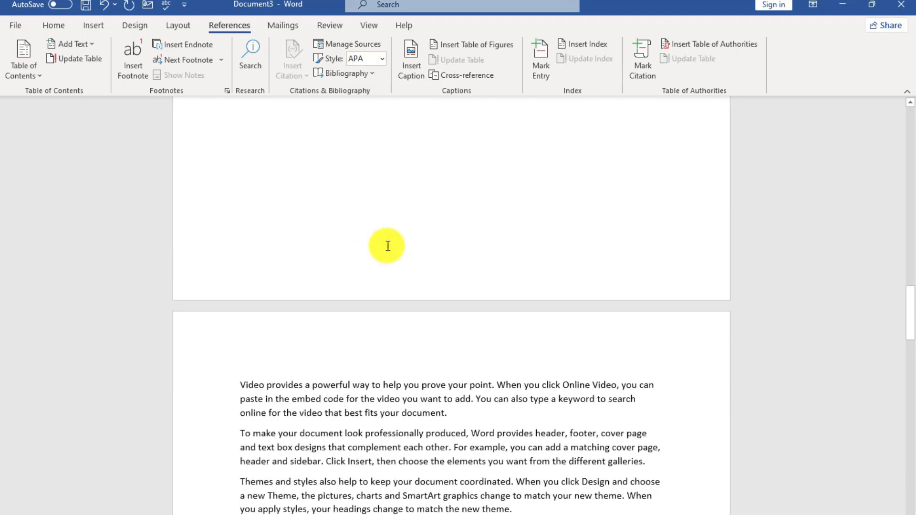
{"action": "scroll", "coordinate": [415, 346], "scroll_direction": "down", "scroll_amount": 14}
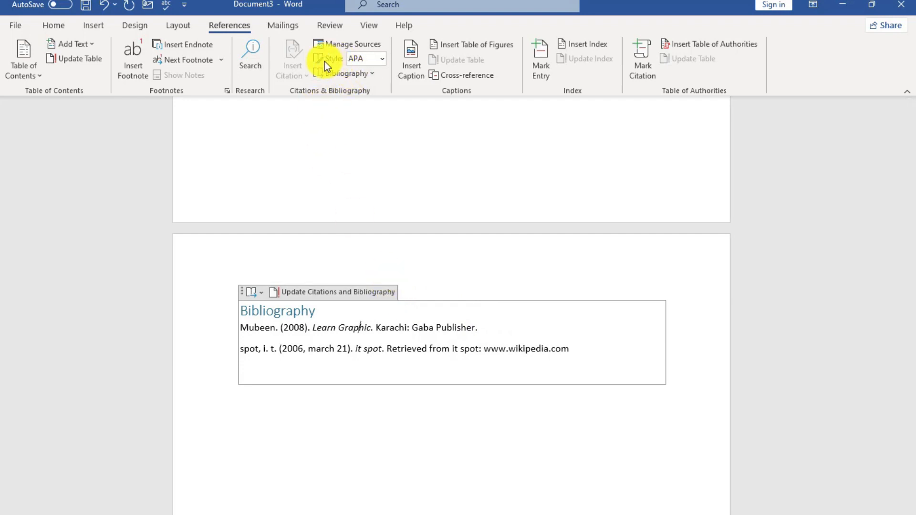
{"action": "left_click", "coordinate": [380, 59]}
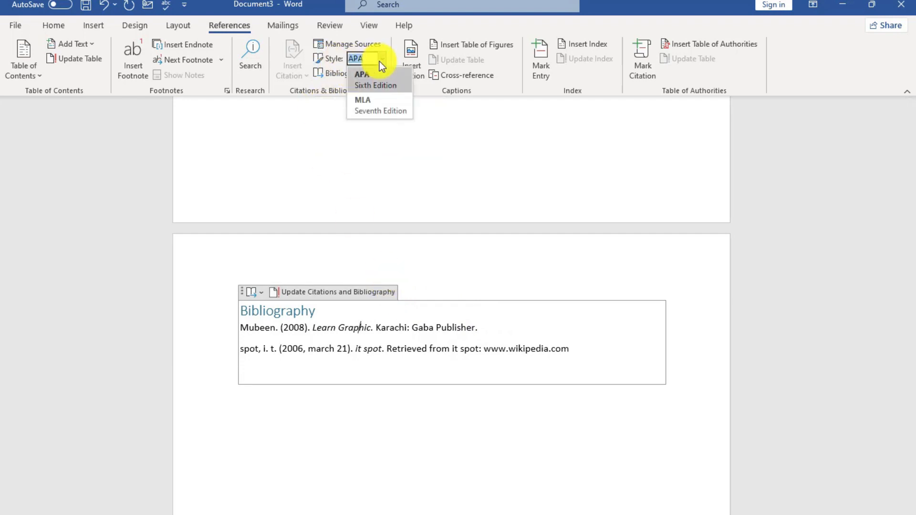
{"action": "left_click", "coordinate": [379, 61]}
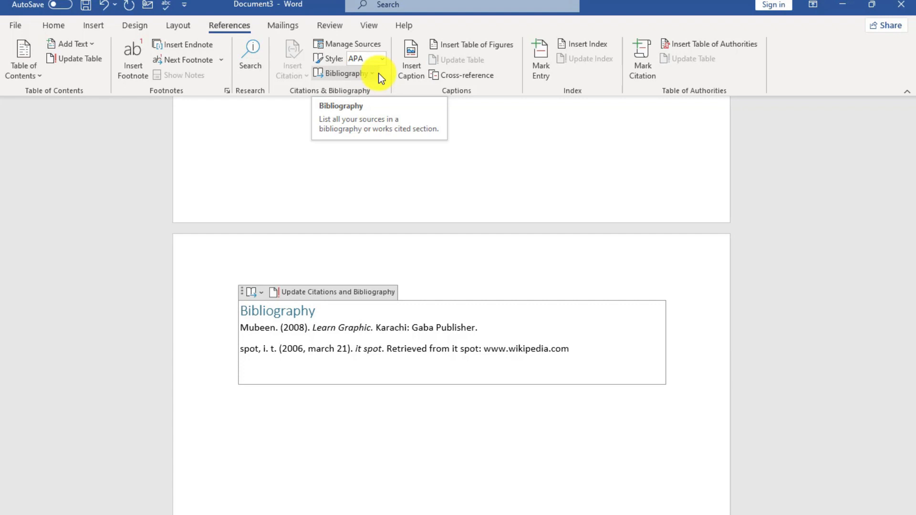
- Draw a pentagon block arrow about 5.1 cm wide and 3.04 cm high beside the second paragraph on an earlier text page
{"action": "scroll", "coordinate": [379, 300], "scroll_direction": "up", "scroll_amount": 10}
{"action": "scroll", "coordinate": [373, 294], "scroll_direction": "up", "scroll_amount": 5}
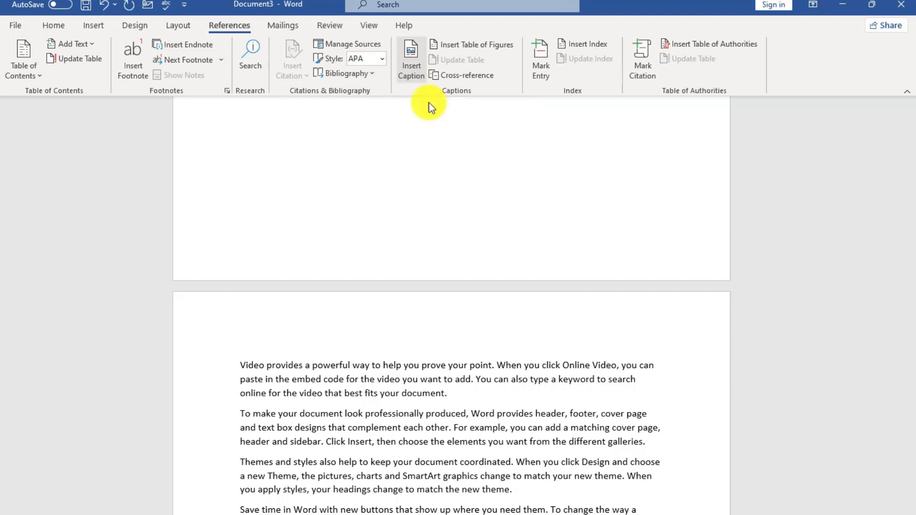
{"action": "left_click", "coordinate": [470, 394]}
{"action": "left_click", "coordinate": [90, 23]}
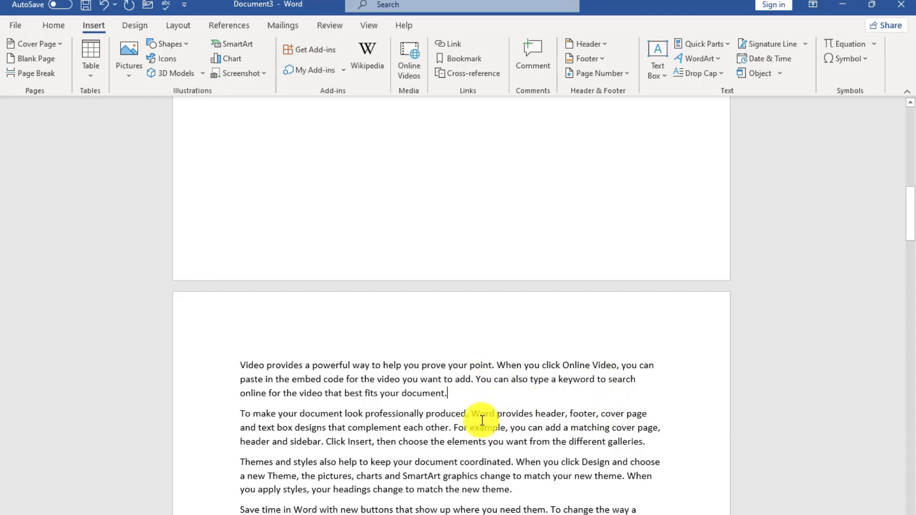
{"action": "left_click", "coordinate": [129, 73]}
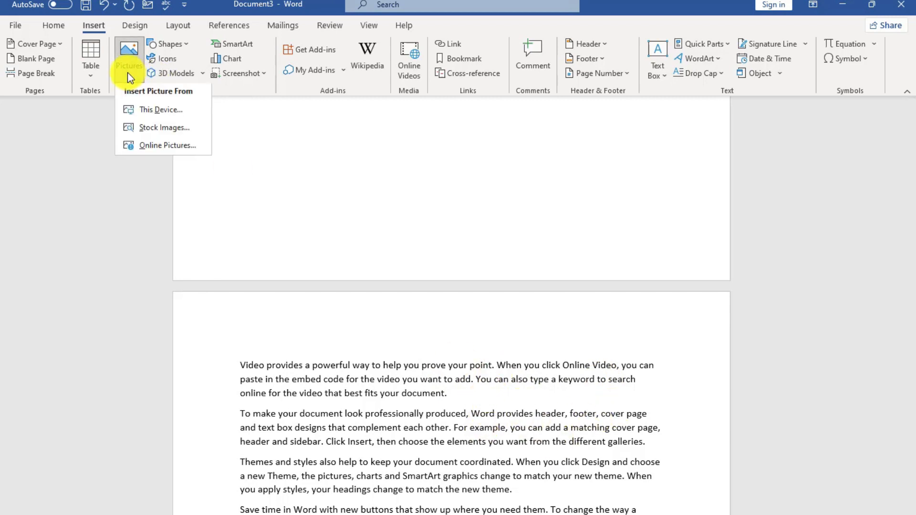
{"action": "left_click", "coordinate": [182, 46]}
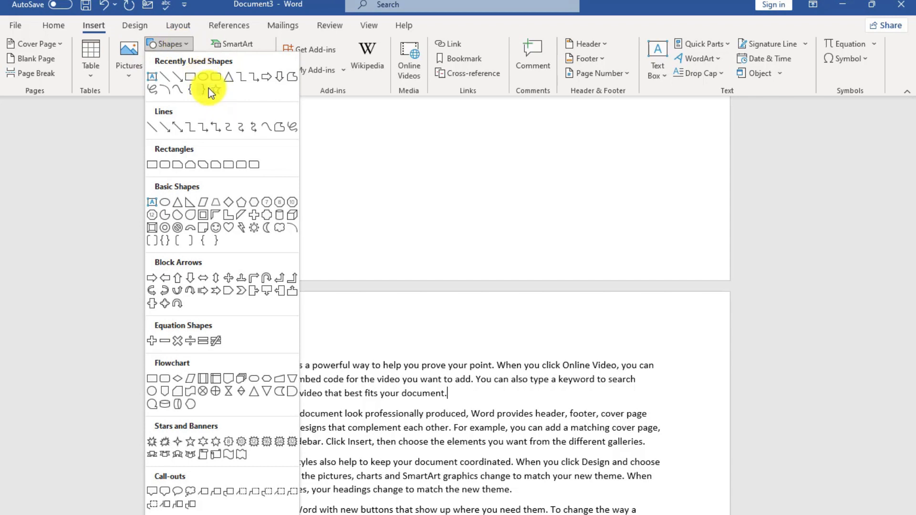
{"action": "left_click", "coordinate": [227, 292]}
{"action": "left_click_drag", "start_coordinate": [536, 385], "coordinate": [672, 465]}
{"action": "left_click_drag", "start_coordinate": [594, 431], "coordinate": [635, 449]}
- Apply Tight text wrapping to the pentagon arrow and move it slightly towards the text within the page margin
{"action": "left_click", "coordinate": [648, 65]}
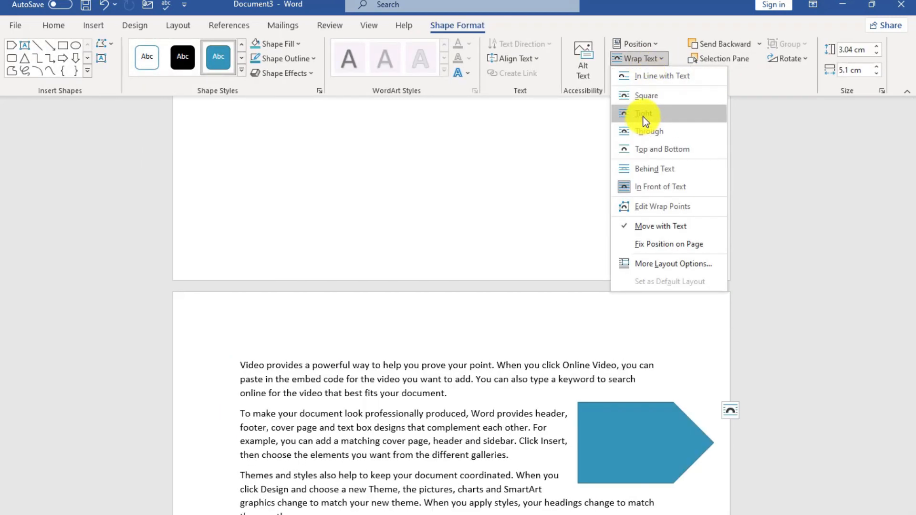
{"action": "left_click", "coordinate": [644, 117]}
{"action": "left_click_drag", "start_coordinate": [605, 432], "coordinate": [566, 427]}
- Add the caption "Figure 1" below the pentagon arrow
{"action": "left_click", "coordinate": [230, 27]}
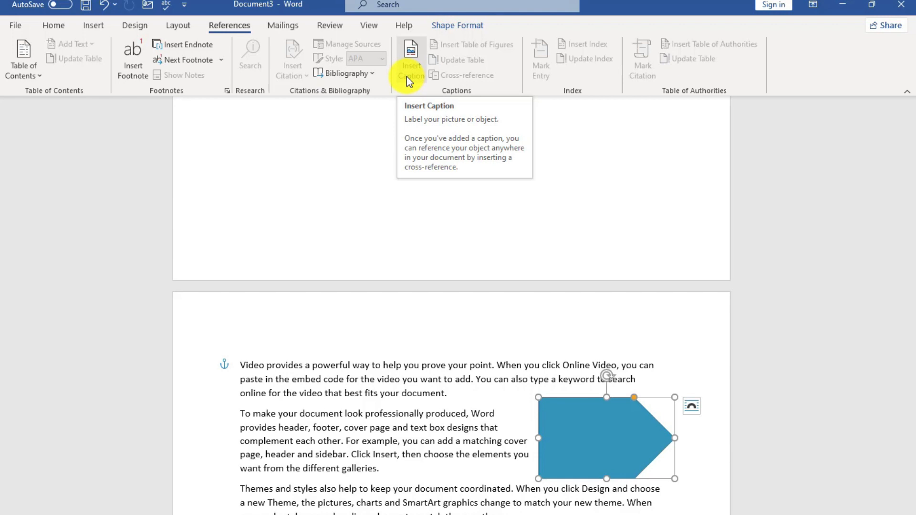
{"action": "left_click", "coordinate": [409, 69]}
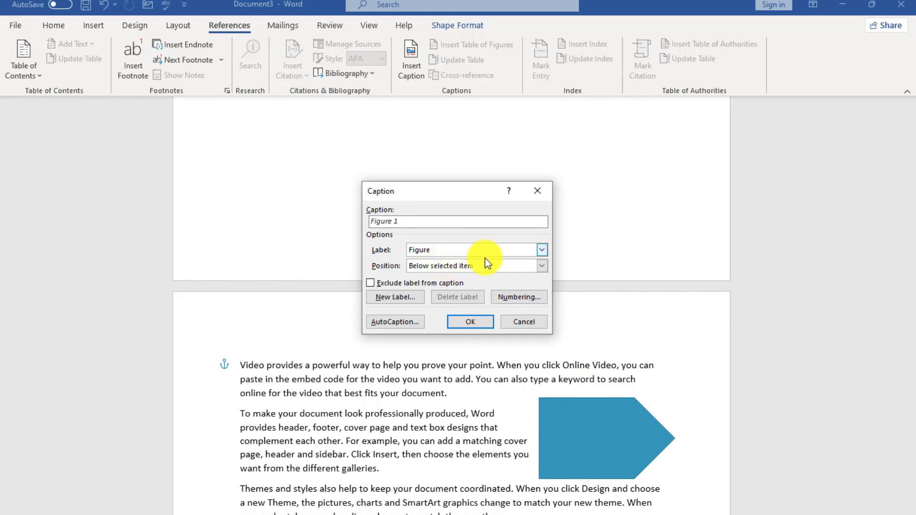
{"action": "left_click", "coordinate": [471, 322]}
- Draw an internal storage flowchart shape about 4.67 by 4.05 cm beside the second paragraph on the next page, with Tight text wrapping
{"action": "scroll", "coordinate": [549, 370], "scroll_direction": "down", "scroll_amount": 3}
{"action": "scroll", "coordinate": [551, 427], "scroll_direction": "down", "scroll_amount": 10}
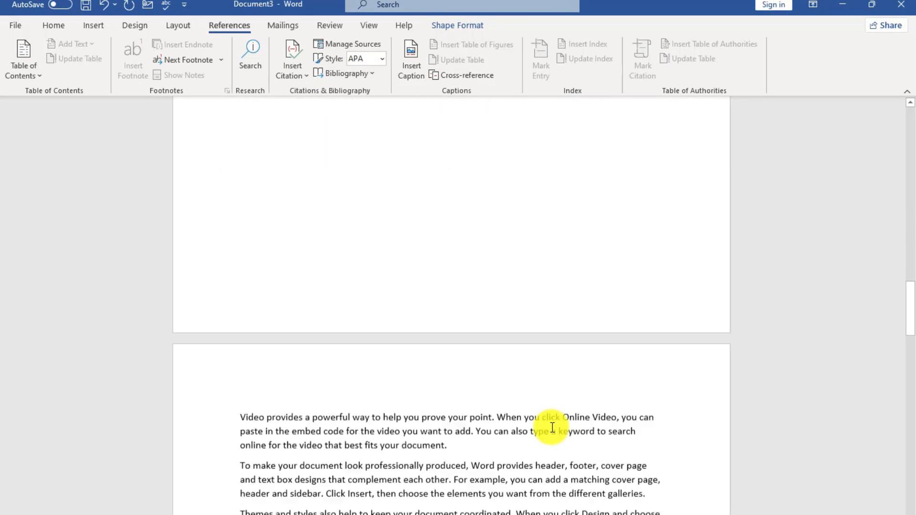
{"action": "left_click", "coordinate": [536, 418]}
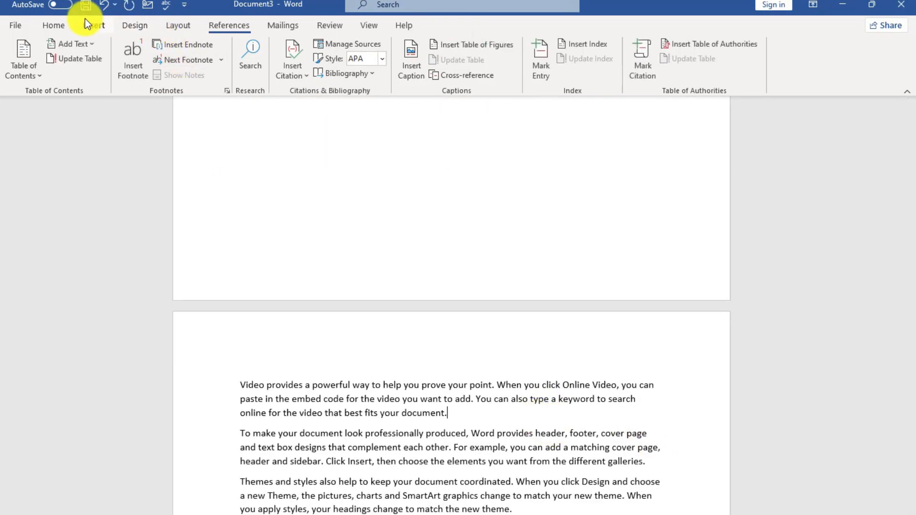
{"action": "left_click", "coordinate": [92, 25]}
{"action": "left_click", "coordinate": [166, 44]}
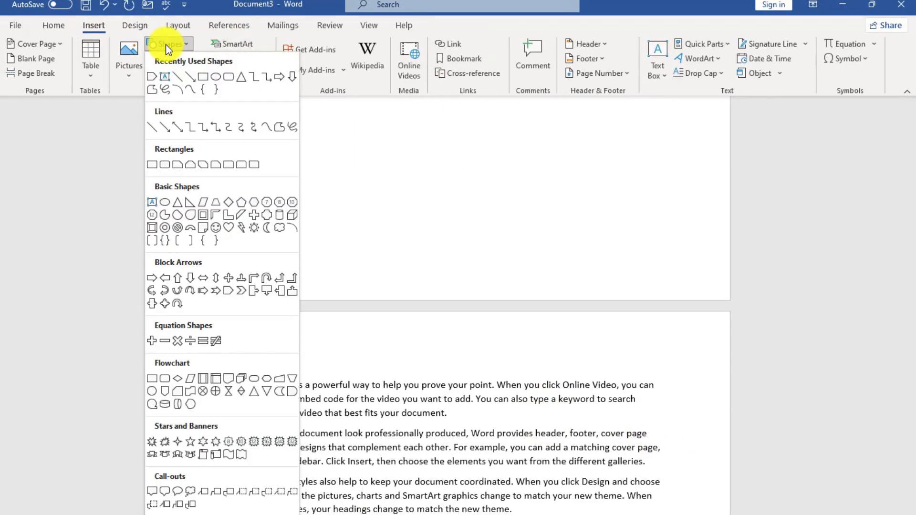
{"action": "left_click", "coordinate": [220, 382]}
{"action": "left_click_drag", "start_coordinate": [544, 411], "coordinate": [668, 514]}
{"action": "left_click_drag", "start_coordinate": [616, 461], "coordinate": [559, 454]}
{"action": "left_click", "coordinate": [626, 57]}
{"action": "left_click", "coordinate": [649, 121]}
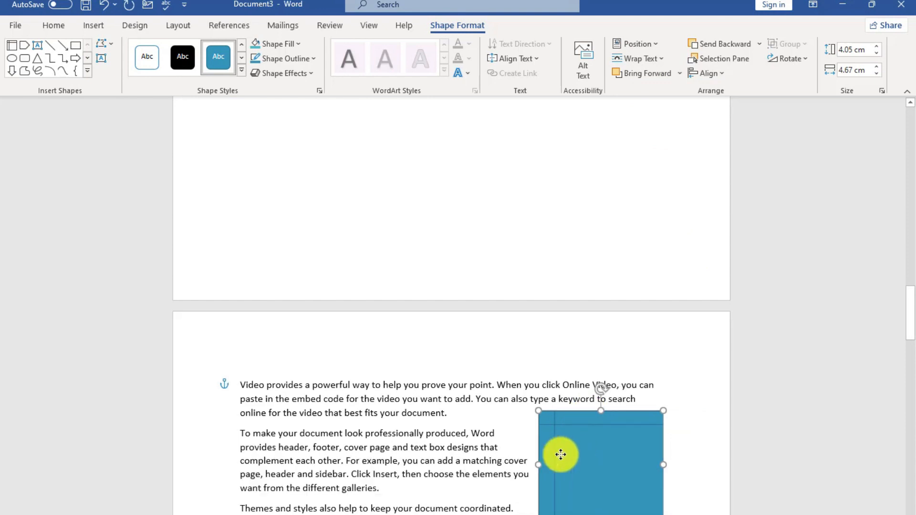
- Add the caption "Figure 2" below the internal storage shape
{"action": "left_click", "coordinate": [228, 25]}
{"action": "left_click", "coordinate": [411, 71]}
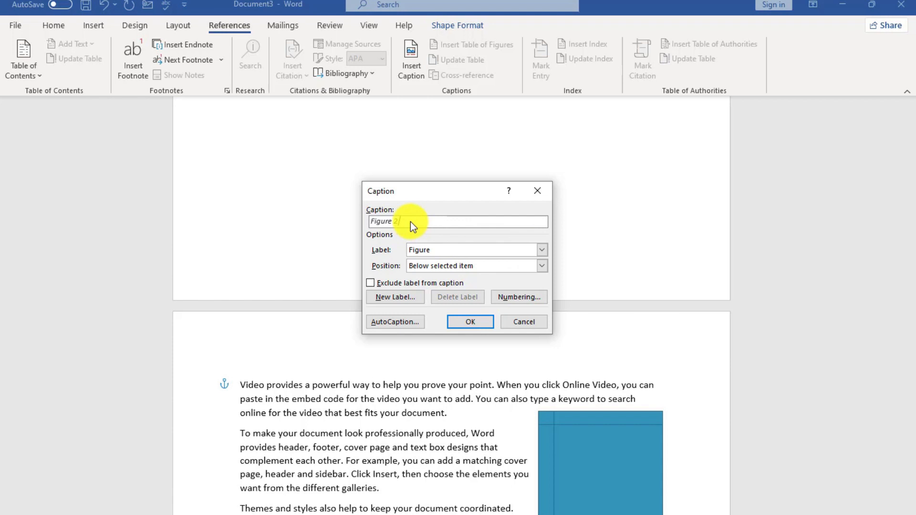
{"action": "left_click", "coordinate": [463, 322]}
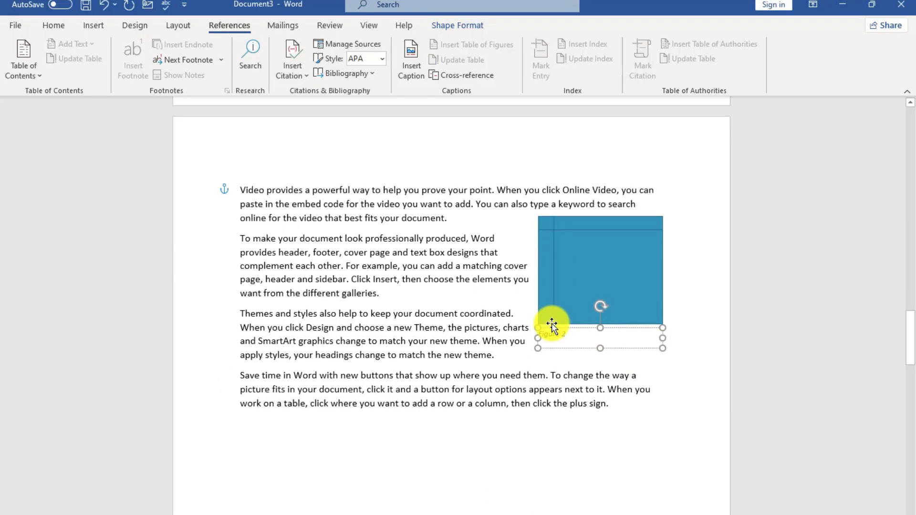
- Insert a table of figures below the bibliography, using the Figure caption label and the template format
{"action": "scroll", "coordinate": [549, 323], "scroll_direction": "up", "scroll_amount": 3}
{"action": "scroll", "coordinate": [511, 143], "scroll_direction": "down", "scroll_amount": 8}
{"action": "scroll", "coordinate": [504, 129], "scroll_direction": "up", "scroll_amount": 14}
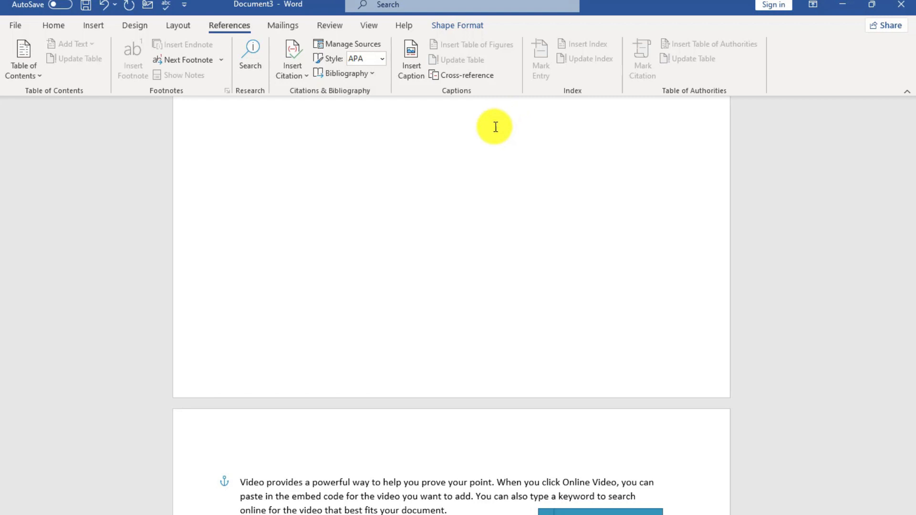
{"action": "scroll", "coordinate": [491, 127], "scroll_direction": "down", "scroll_amount": 15}
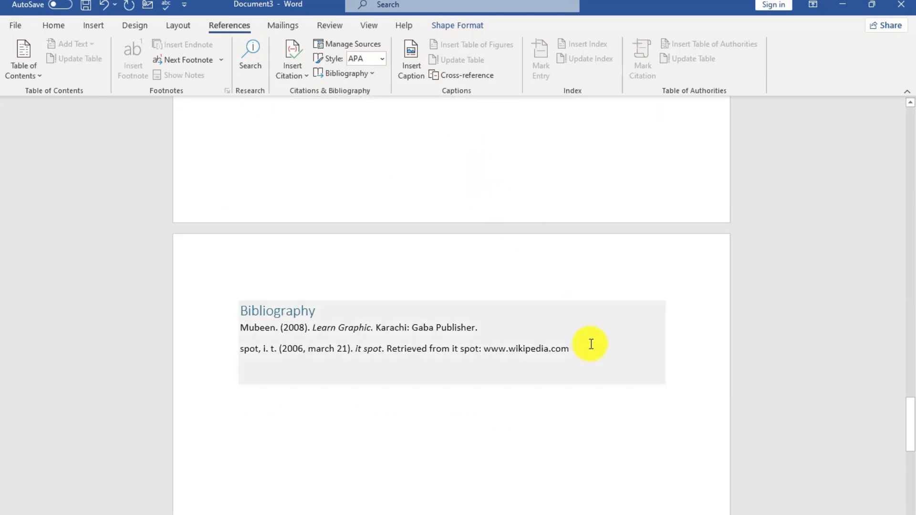
{"action": "left_click", "coordinate": [255, 429]}
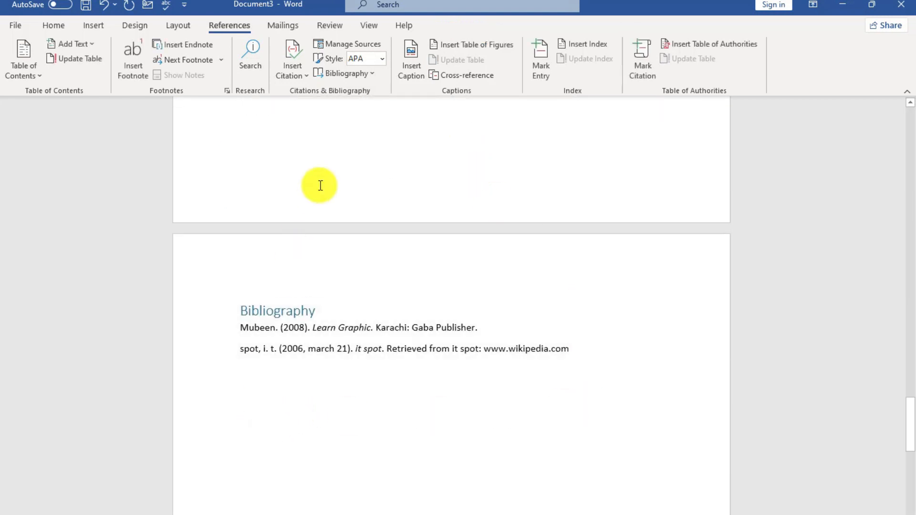
{"action": "left_click", "coordinate": [462, 44]}
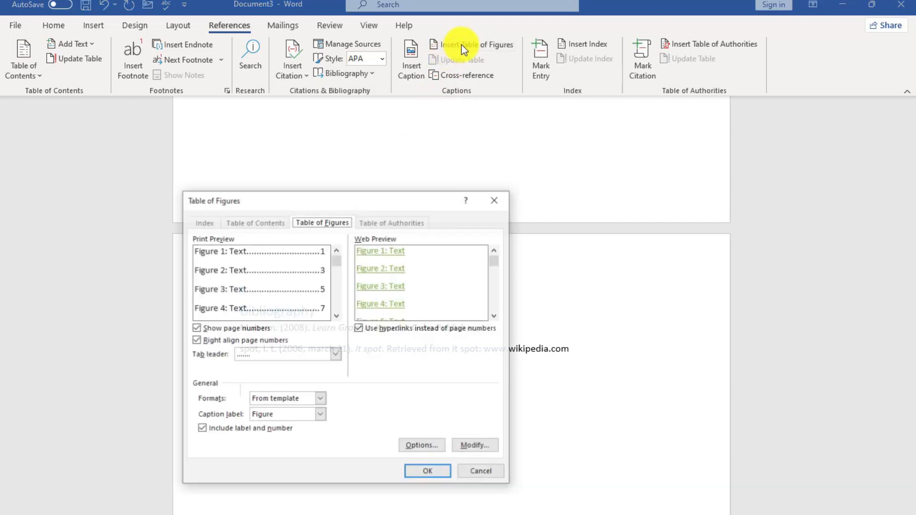
{"action": "left_click", "coordinate": [435, 470]}
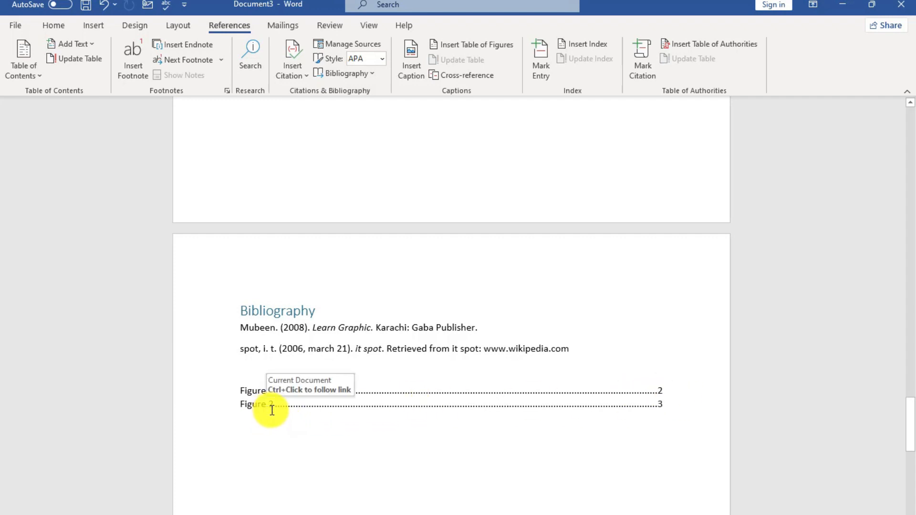
- Follow the Figure 2 entry in the table of figures to its caption and check the caption text
{"action": "left_click", "coordinate": [661, 408], "text": "ctrl"}
{"action": "scroll", "coordinate": [573, 302], "scroll_direction": "up", "scroll_amount": 5}
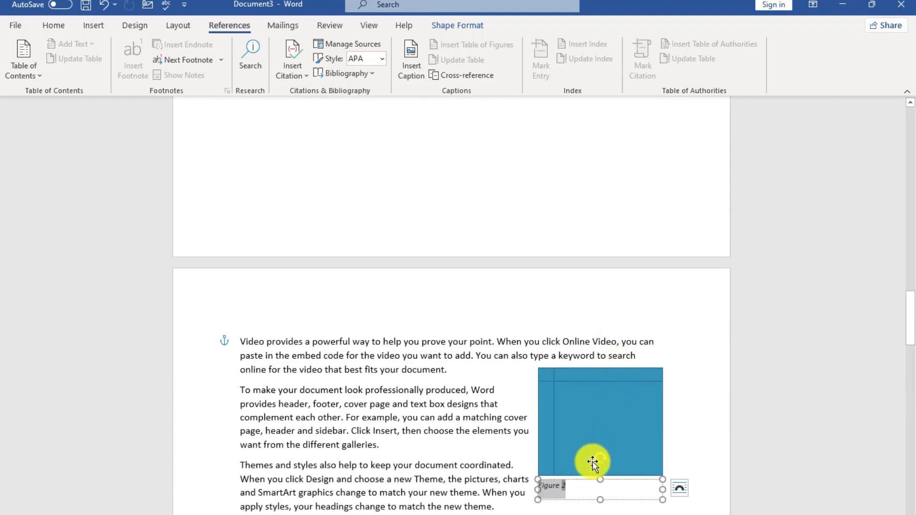
{"action": "left_click_drag", "start_coordinate": [575, 489], "coordinate": [555, 490]}
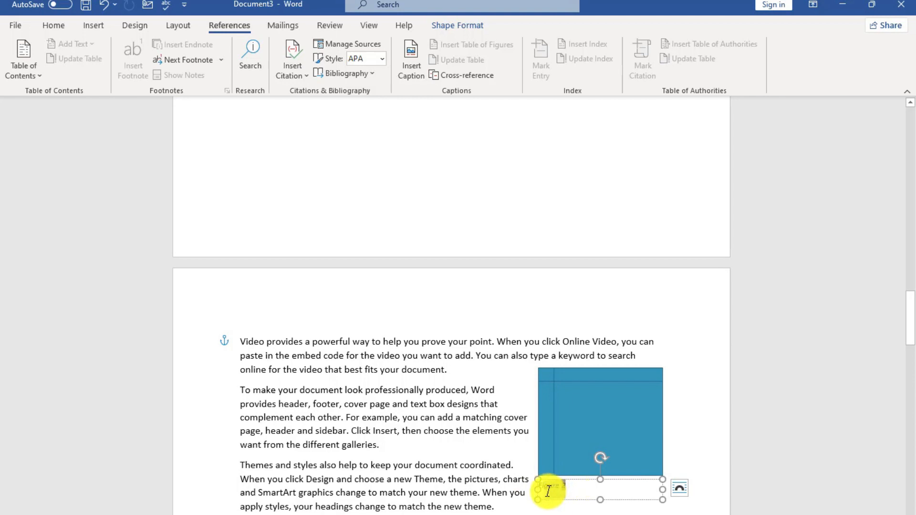
- Review the Figure 2 and Figure 1 shapes with their captions on their pages
{"action": "left_click_drag", "start_coordinate": [556, 491], "coordinate": [549, 491]}
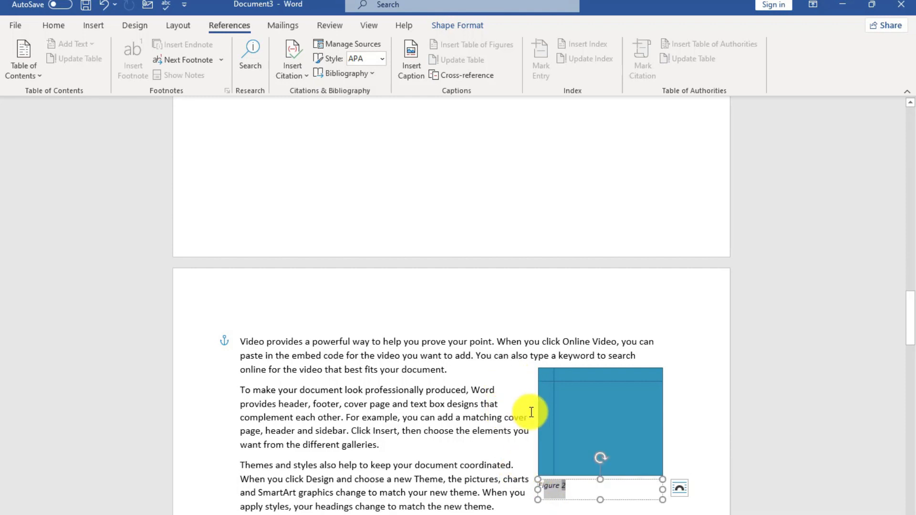
{"action": "scroll", "coordinate": [574, 418], "scroll_direction": "down", "scroll_amount": 2}
{"action": "left_click", "coordinate": [573, 390]}
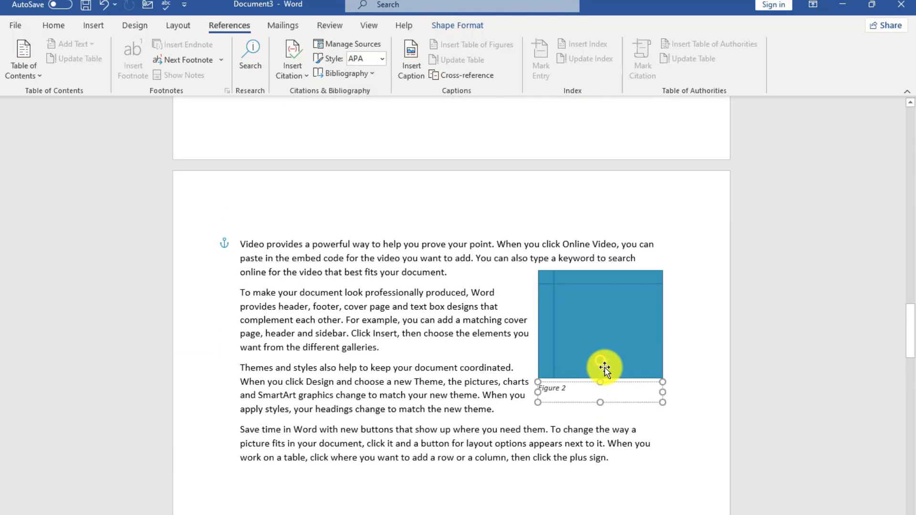
{"action": "scroll", "coordinate": [599, 311], "scroll_direction": "down", "scroll_amount": 7}
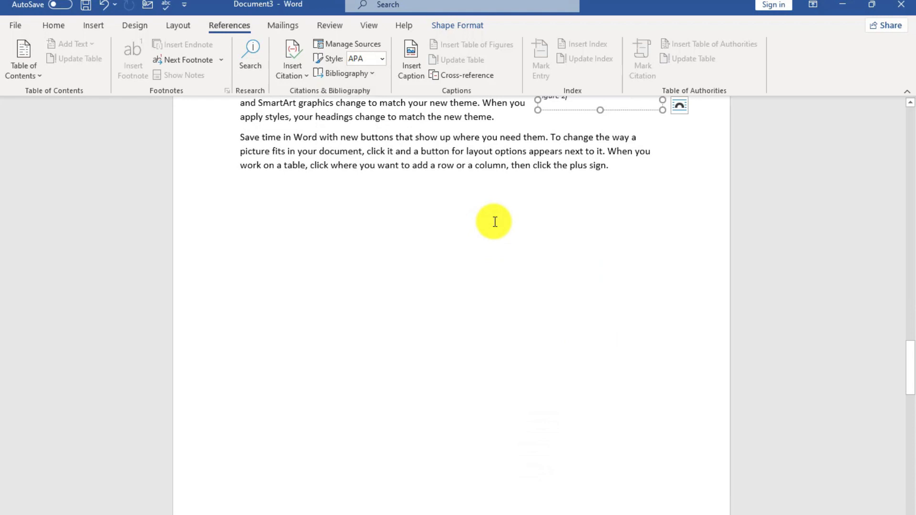
{"action": "double_click", "coordinate": [435, 231]}
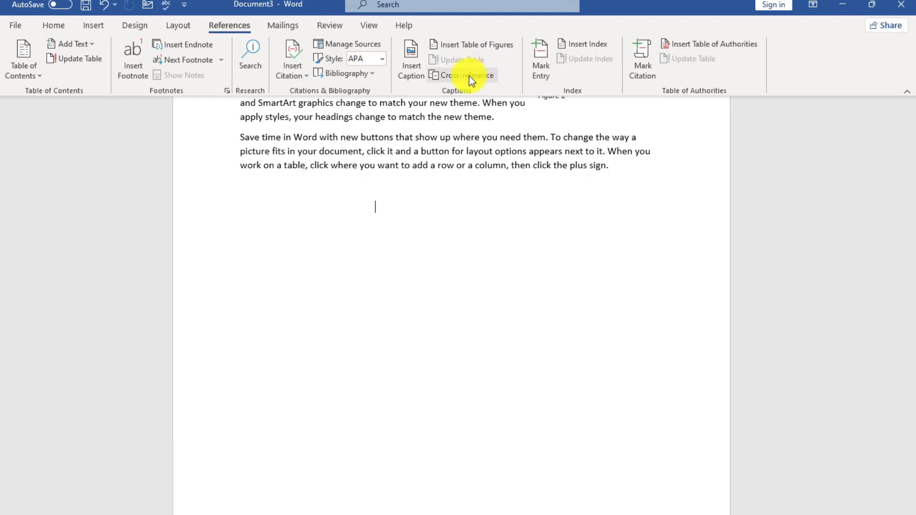
{"action": "left_click", "coordinate": [95, 27]}
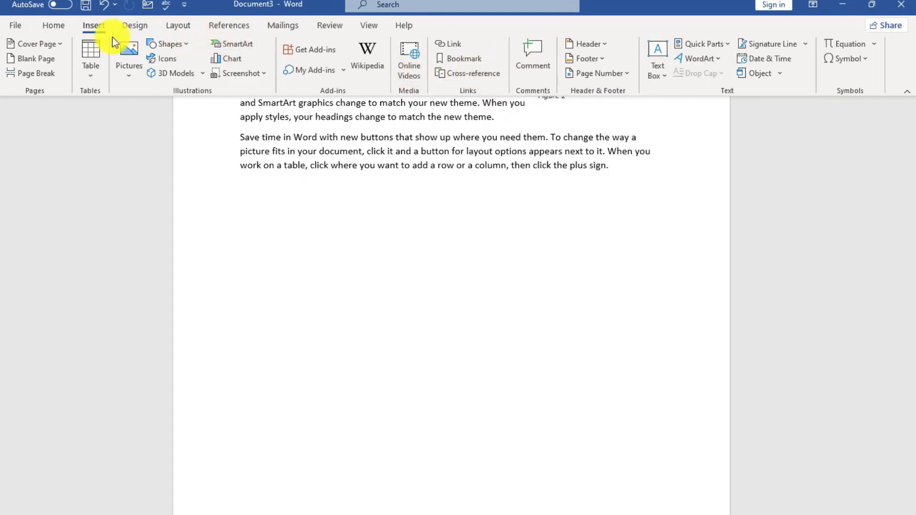
{"action": "left_click", "coordinate": [229, 28]}
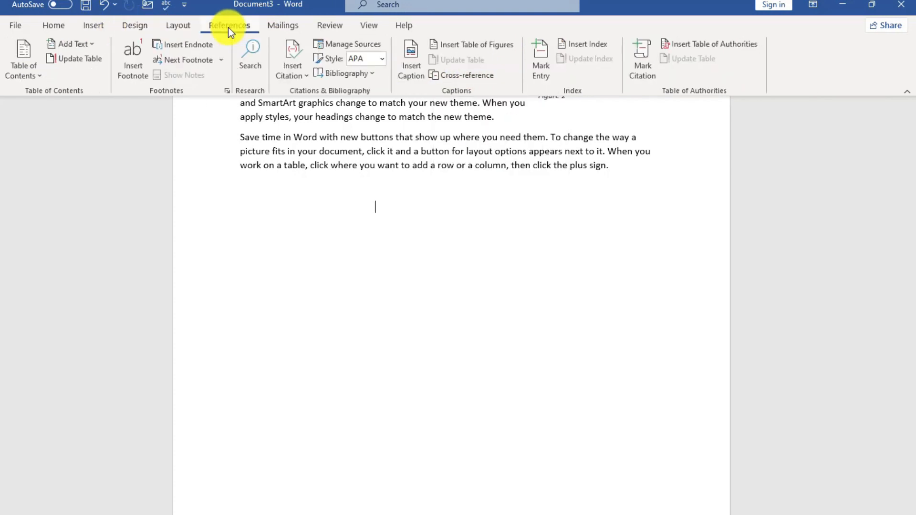
{"action": "scroll", "coordinate": [443, 217], "scroll_direction": "up", "scroll_amount": 5}
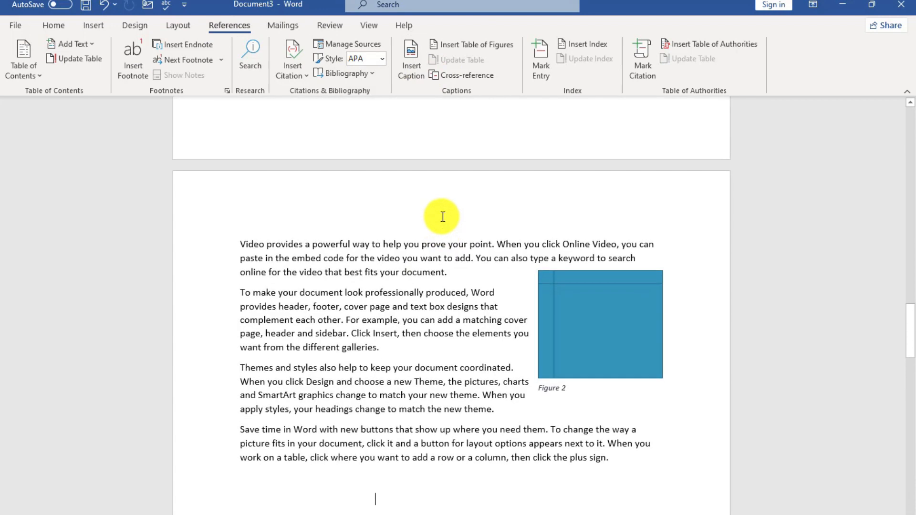
{"action": "scroll", "coordinate": [457, 213], "scroll_direction": "up", "scroll_amount": 2}
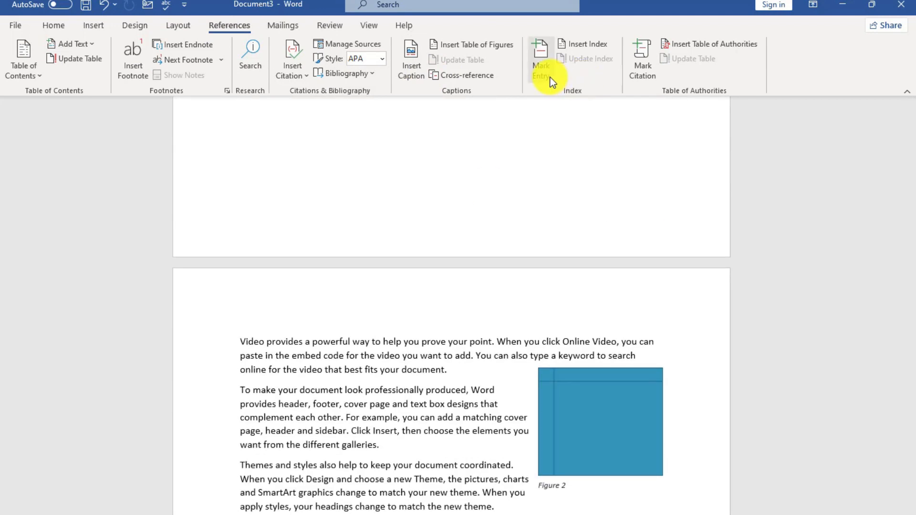
{"action": "scroll", "coordinate": [539, 126], "scroll_direction": "up", "scroll_amount": 11}
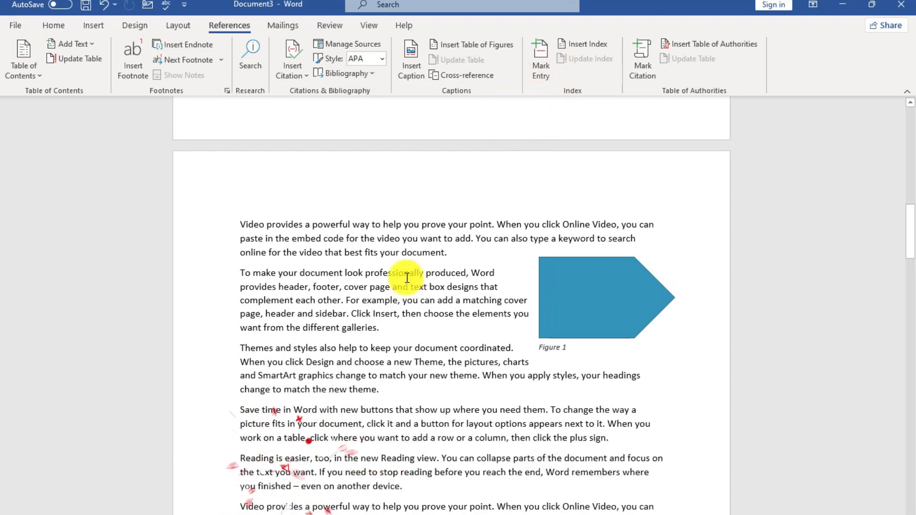
{"action": "scroll", "coordinate": [408, 275], "scroll_direction": "down", "scroll_amount": 9}
{"action": "scroll", "coordinate": [407, 270], "scroll_direction": "up", "scroll_amount": 1}
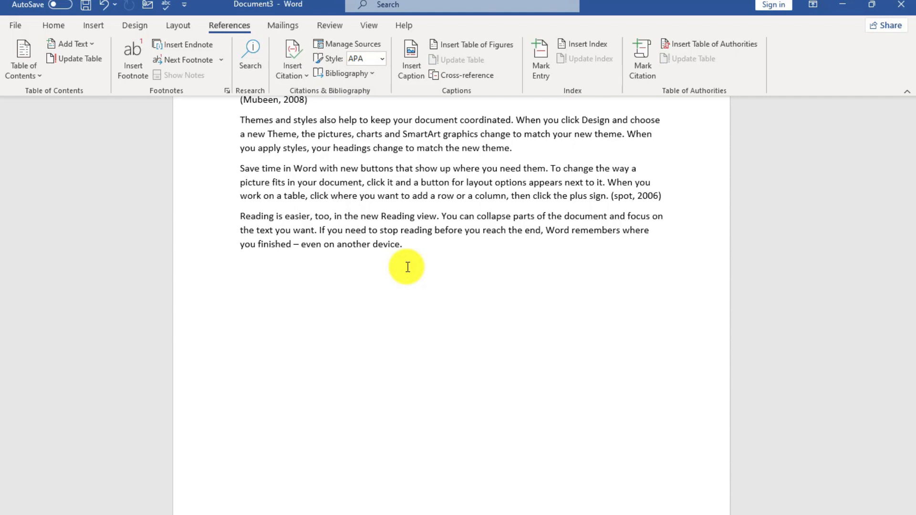
{"action": "scroll", "coordinate": [356, 263], "scroll_direction": "up", "scroll_amount": 3}
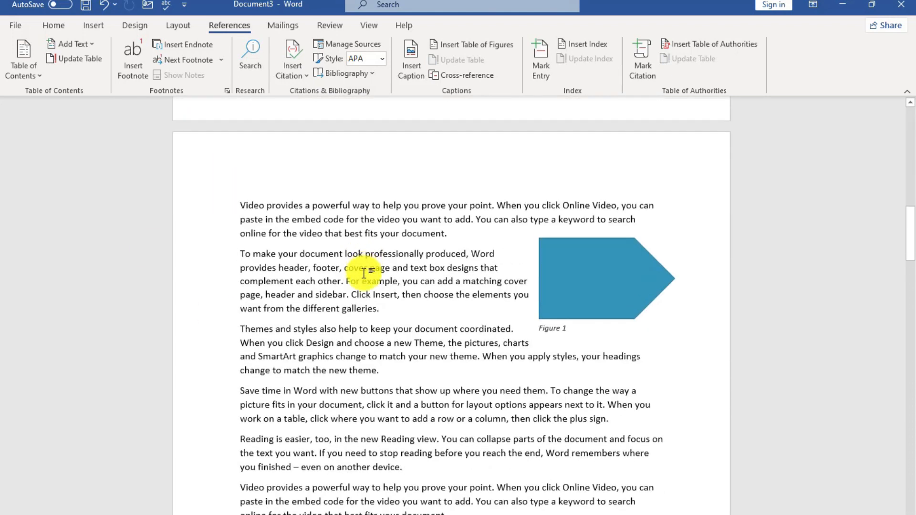
- Add three blank lines below the table of figures at the end of the document
{"action": "scroll", "coordinate": [358, 276], "scroll_direction": "down", "scroll_amount": 15}
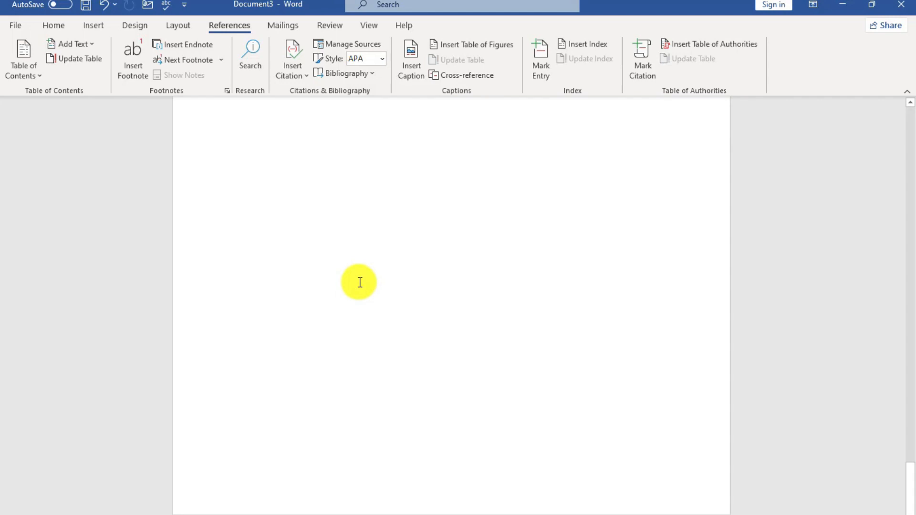
{"action": "scroll", "coordinate": [268, 236], "scroll_direction": "up", "scroll_amount": 1}
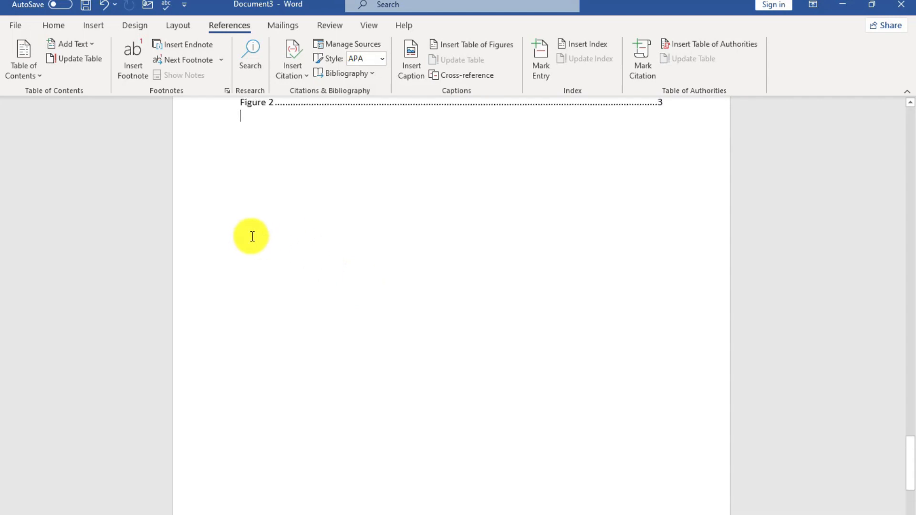
{"action": "key", "text": "Return"}
{"action": "key", "text": "Return"}
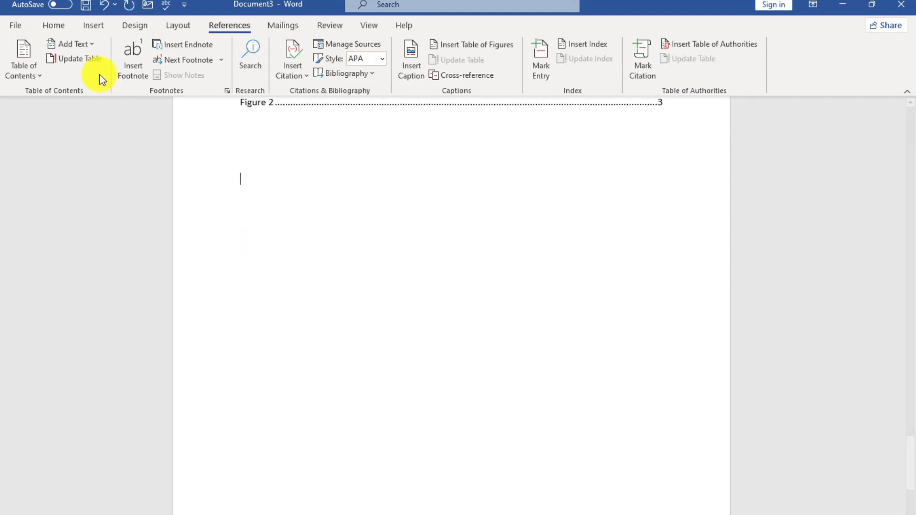
{"action": "left_click", "coordinate": [90, 30]}
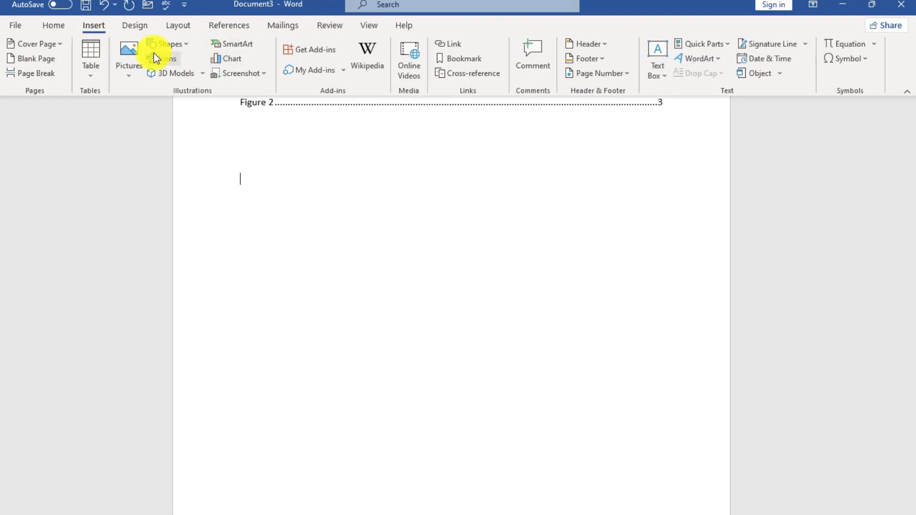
{"action": "left_click", "coordinate": [222, 26]}
- Mark the word "powerful" in the first page's opening paragraph as an index entry for the current page
{"action": "scroll", "coordinate": [323, 237], "scroll_direction": "up", "scroll_amount": 15}
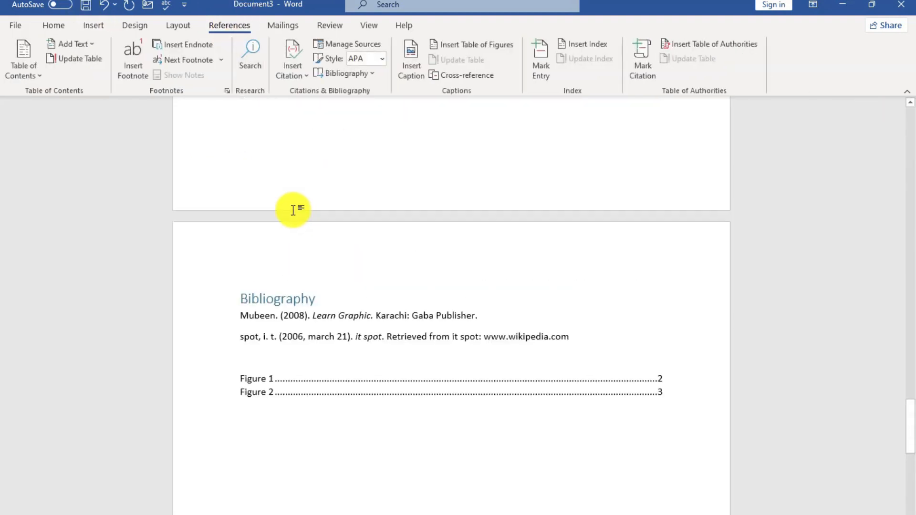
{"action": "scroll", "coordinate": [297, 208], "scroll_direction": "up", "scroll_amount": 12}
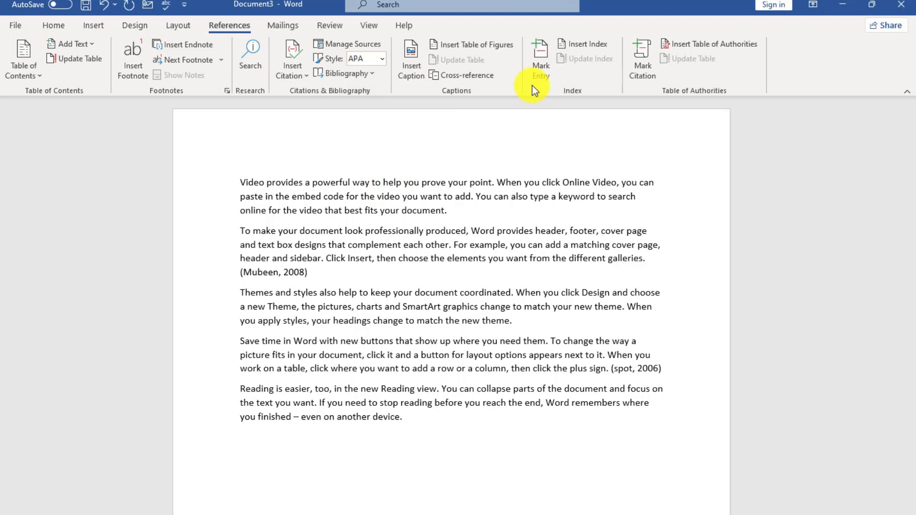
{"action": "left_click", "coordinate": [541, 71]}
{"action": "scroll", "coordinate": [438, 187], "scroll_direction": "up", "scroll_amount": 15}
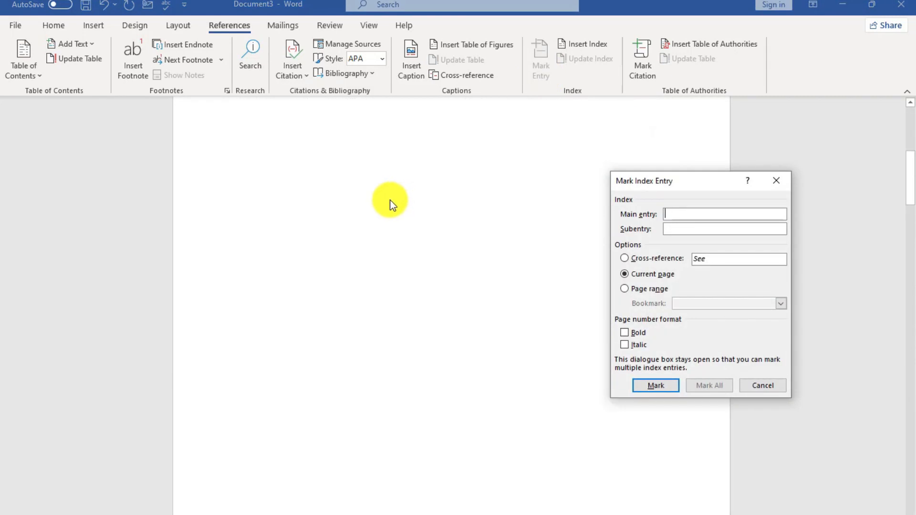
{"action": "scroll", "coordinate": [390, 200], "scroll_direction": "up", "scroll_amount": 5}
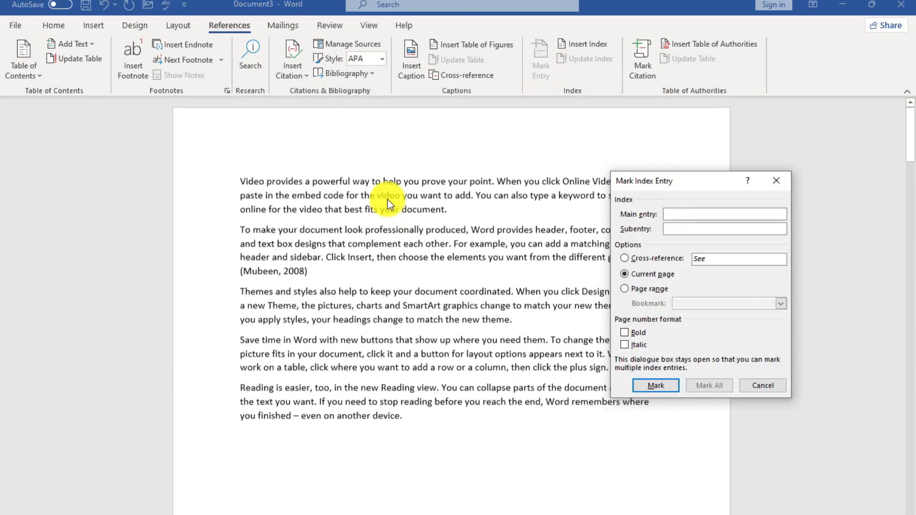
{"action": "left_click", "coordinate": [311, 182]}
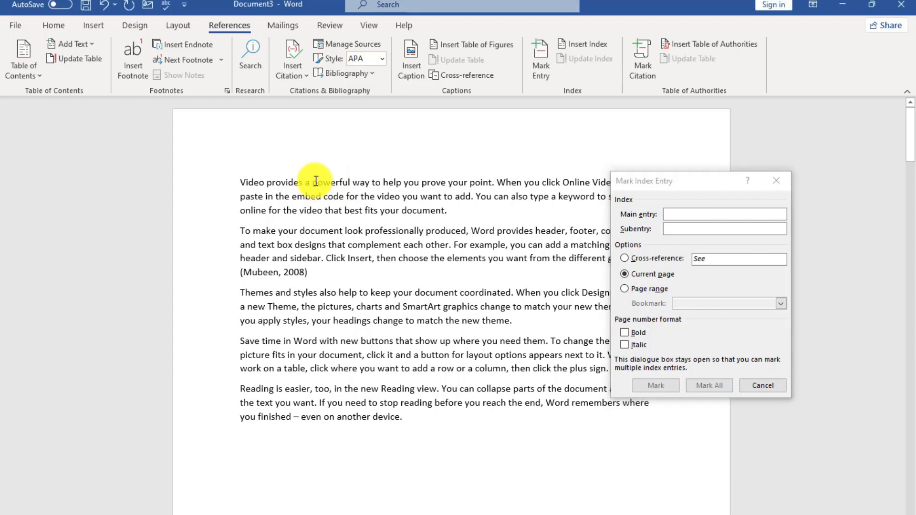
{"action": "left_click_drag", "start_coordinate": [349, 182], "coordinate": [308, 182]}
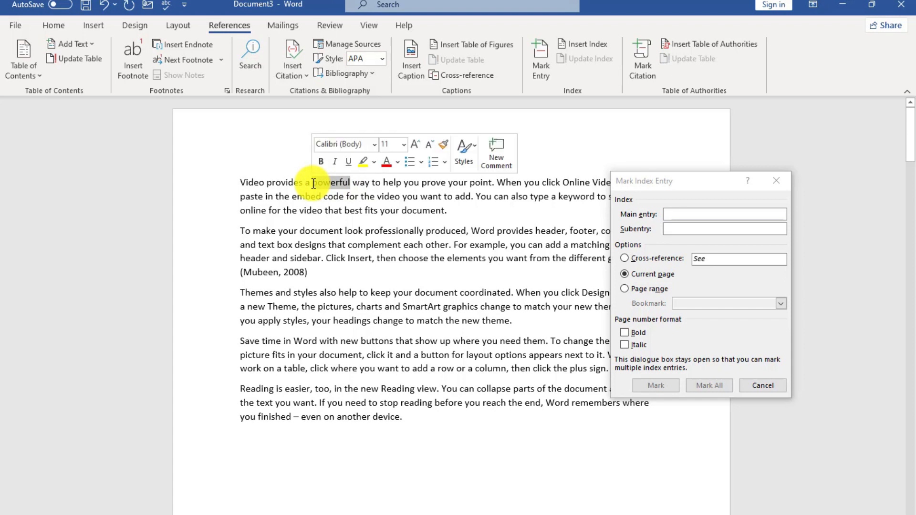
{"action": "left_click", "coordinate": [685, 213]}
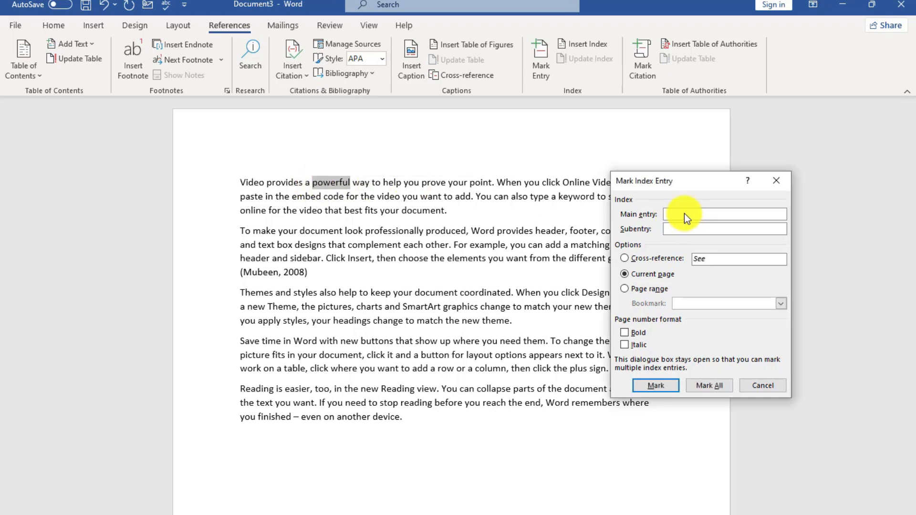
{"action": "left_click", "coordinate": [657, 386]}
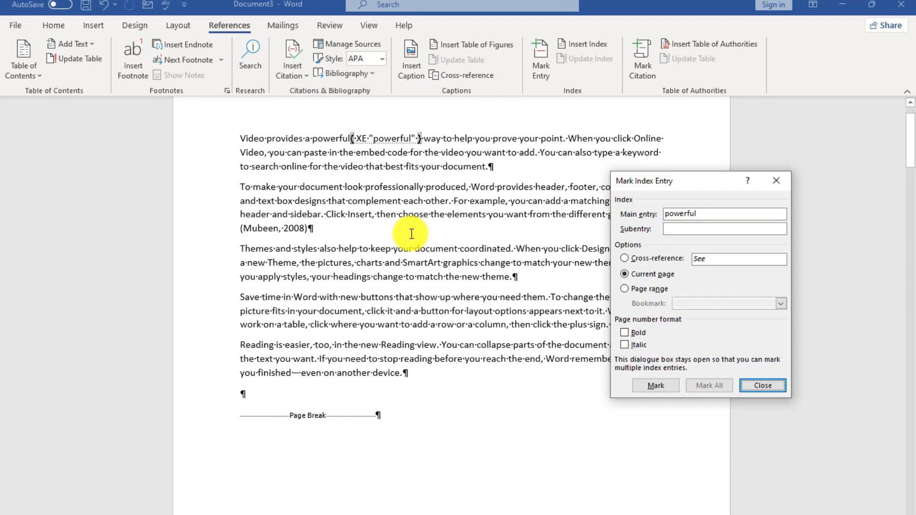
- Mark the word "professionally" in the first page's second paragraph as an index main entry
{"action": "left_click", "coordinate": [523, 278]}
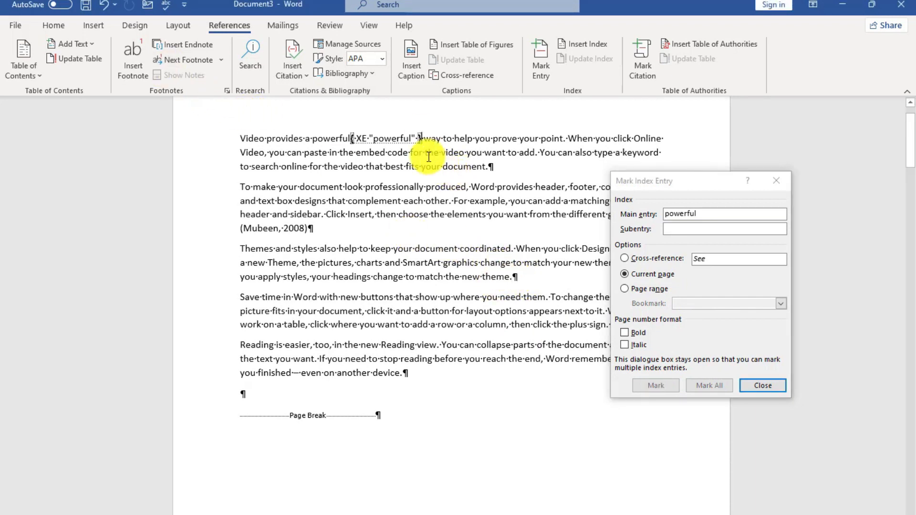
{"action": "left_click_drag", "start_coordinate": [424, 187], "coordinate": [365, 187]}
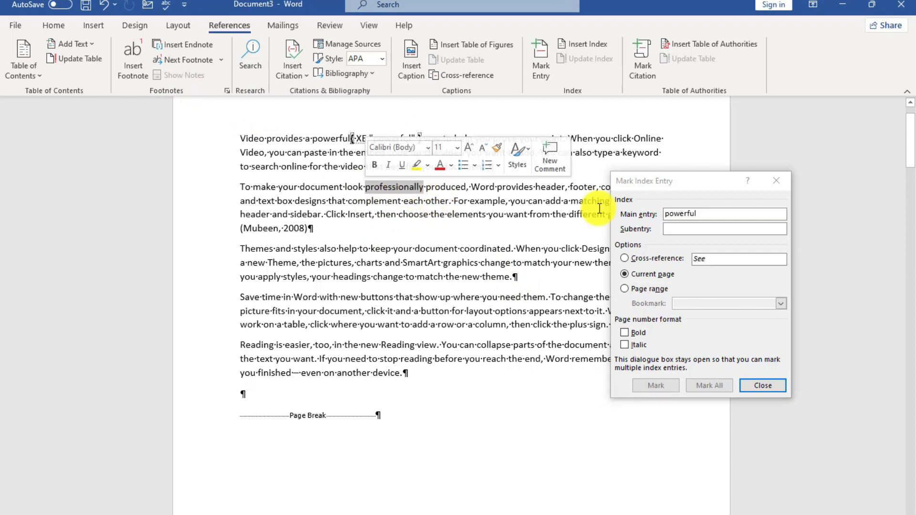
{"action": "left_click", "coordinate": [702, 215]}
{"action": "left_click", "coordinate": [656, 385]}
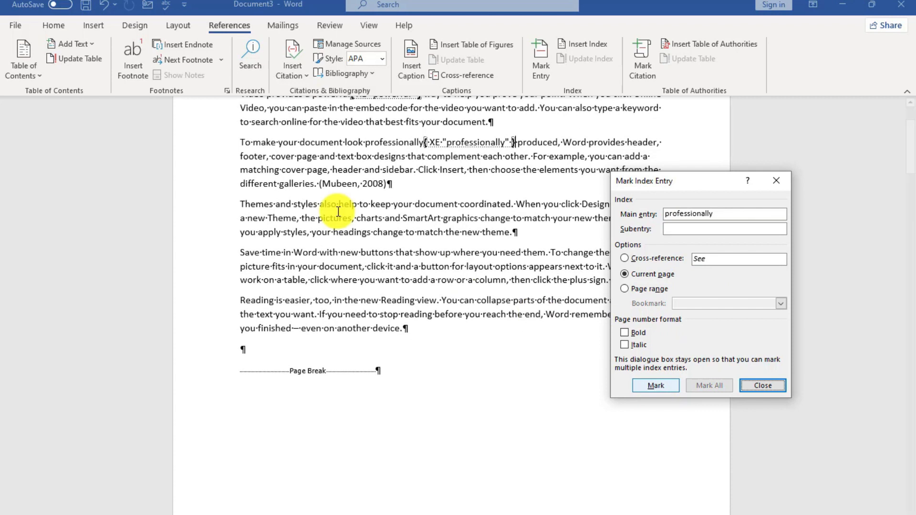
- Mark the word "Reading" before "view" in the fifth paragraph of the Figure 1 page as an index entry
{"action": "left_click", "coordinate": [385, 290]}
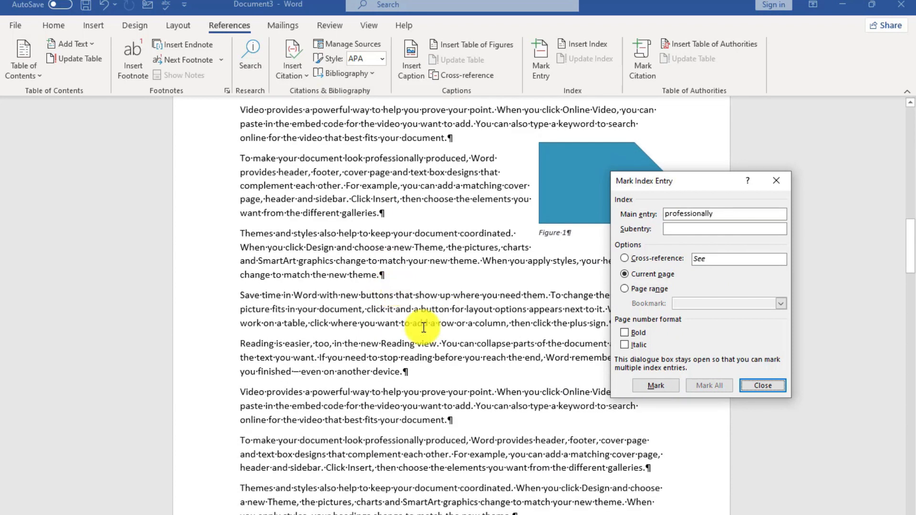
{"action": "double_click", "coordinate": [387, 343]}
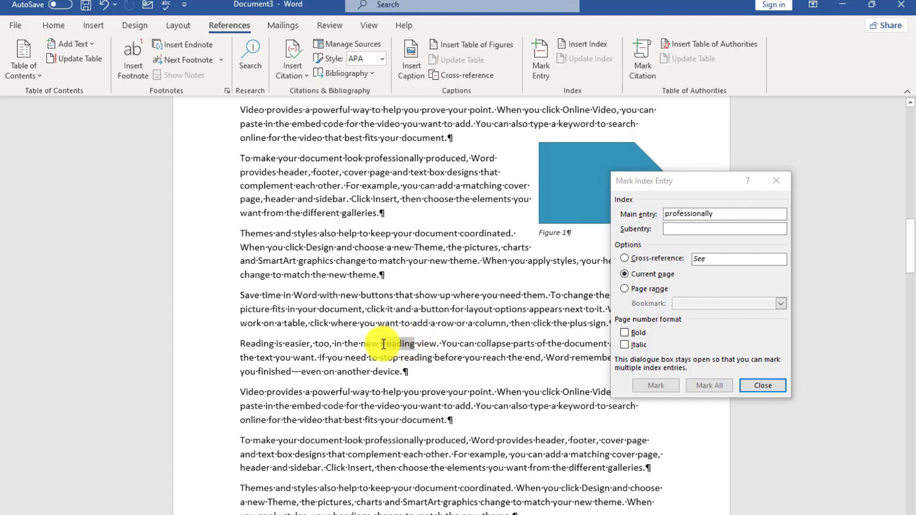
{"action": "left_click", "coordinate": [727, 214]}
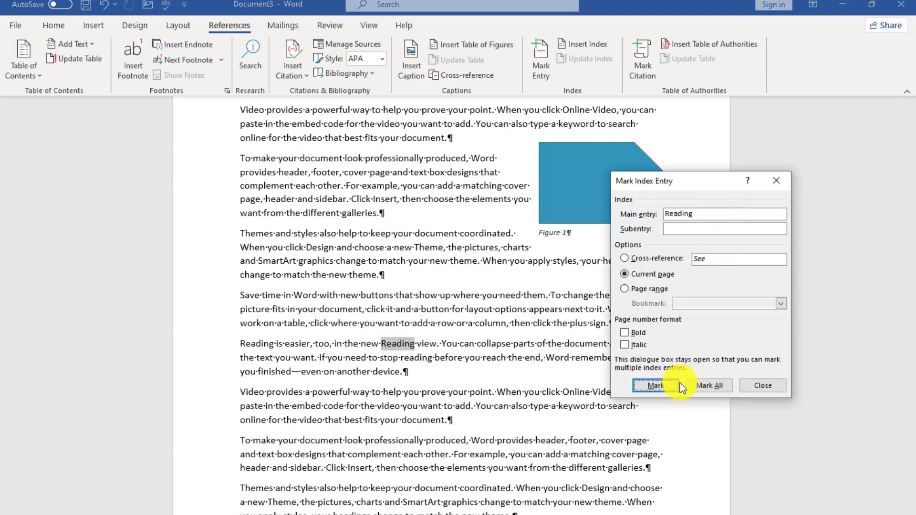
{"action": "left_click", "coordinate": [654, 387]}
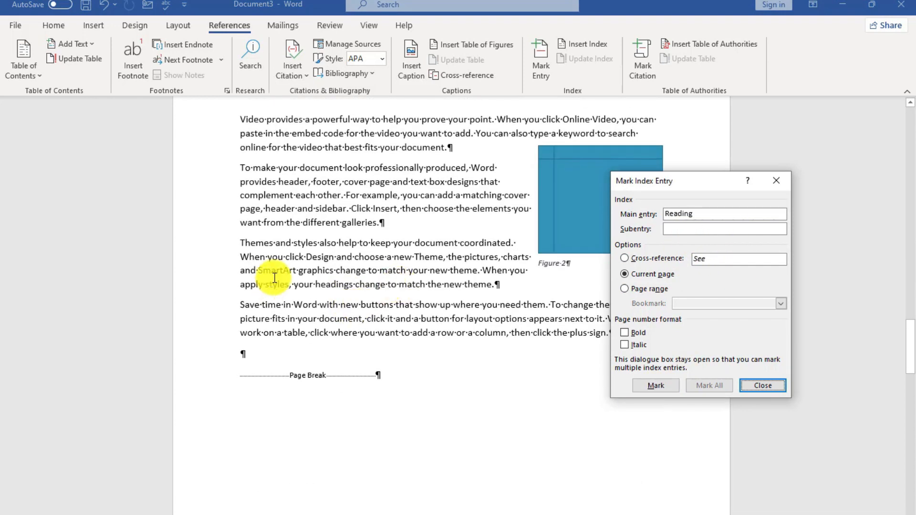
- Mark the word "graphics" in the third paragraph of the Figure 2 page as an index entry and finish marking entries
{"action": "left_click", "coordinate": [302, 270]}
{"action": "left_click_drag", "start_coordinate": [333, 271], "coordinate": [298, 271]}
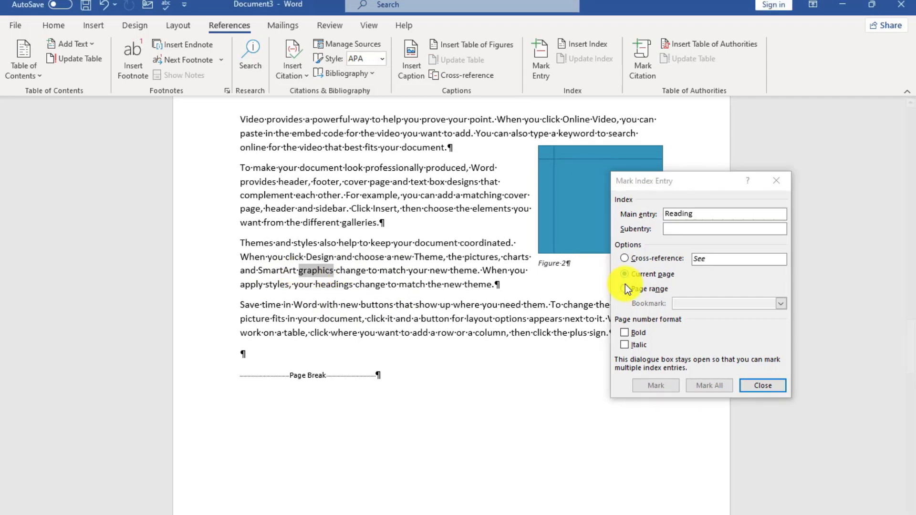
{"action": "left_click", "coordinate": [701, 213]}
{"action": "left_click", "coordinate": [657, 385]}
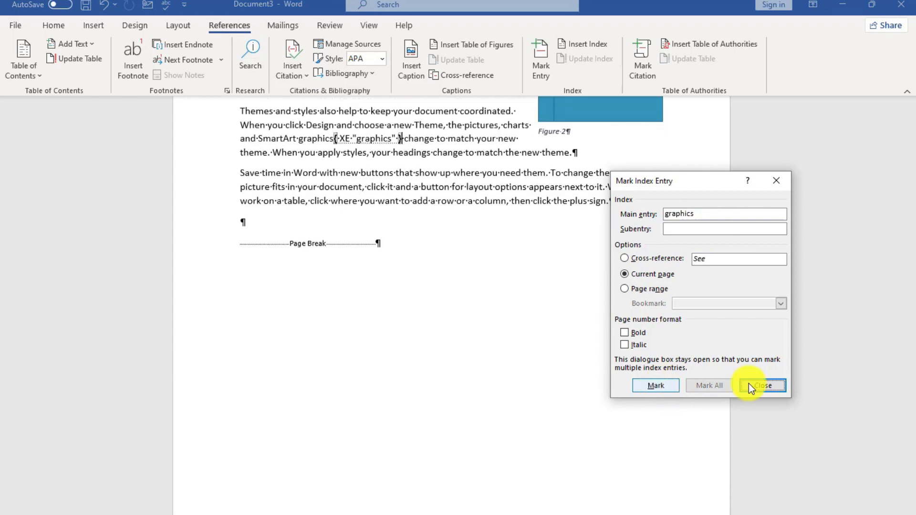
{"action": "left_click", "coordinate": [763, 385]}
- Hide the document's formatting marks while on the bibliography page
{"action": "scroll", "coordinate": [466, 360], "scroll_direction": "down", "scroll_amount": 15}
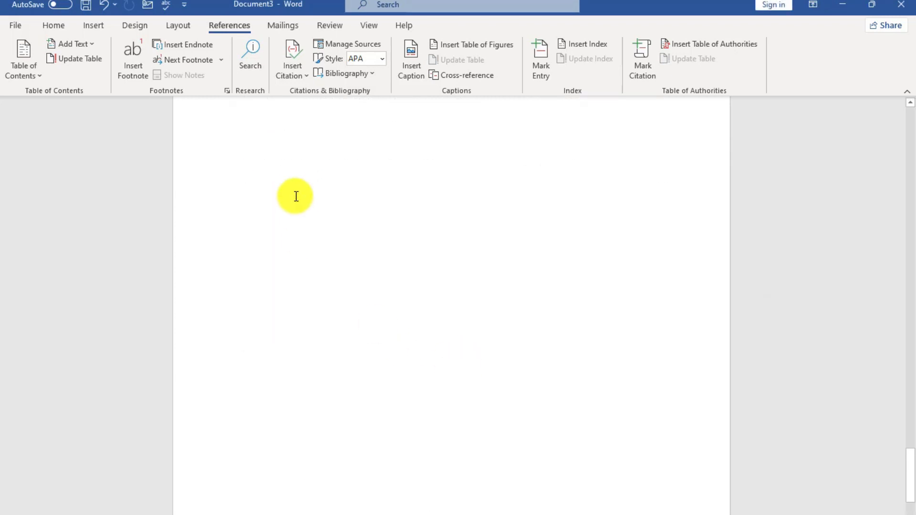
{"action": "scroll", "coordinate": [290, 271], "scroll_direction": "up", "scroll_amount": 5}
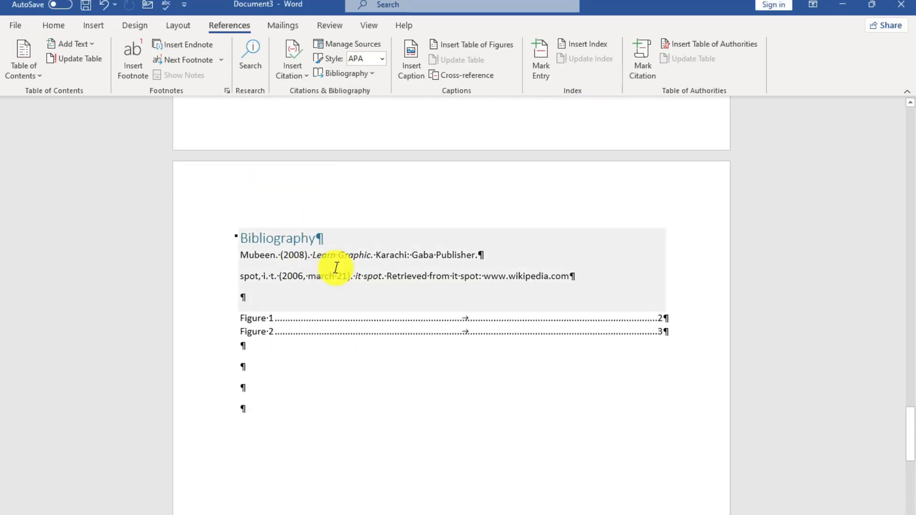
{"action": "left_click", "coordinate": [55, 27]}
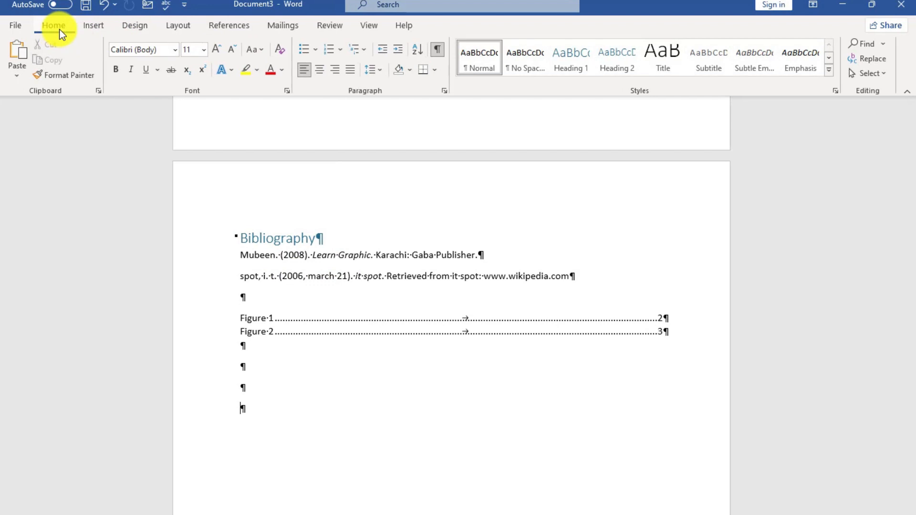
{"action": "left_click", "coordinate": [437, 51]}
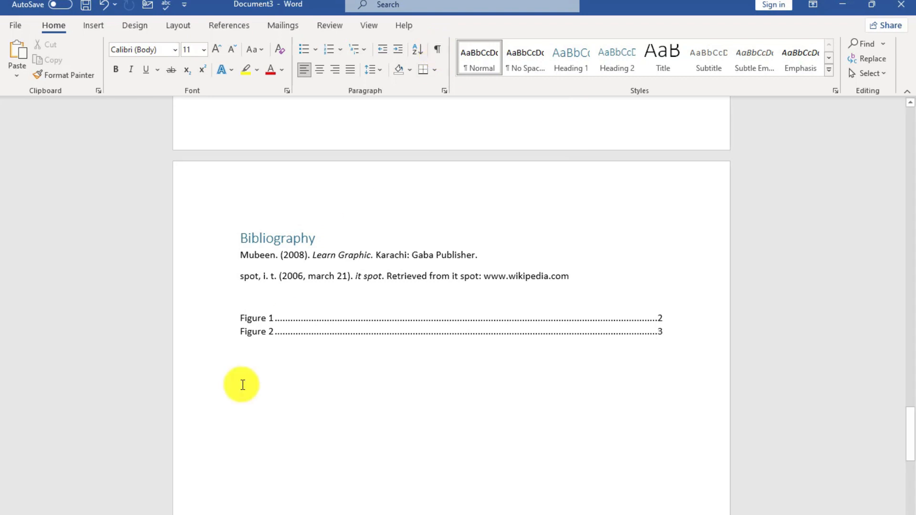
- Insert an indented two-column index below the table of figures, in English (United Kingdom) with the From template format
{"action": "left_click", "coordinate": [217, 26]}
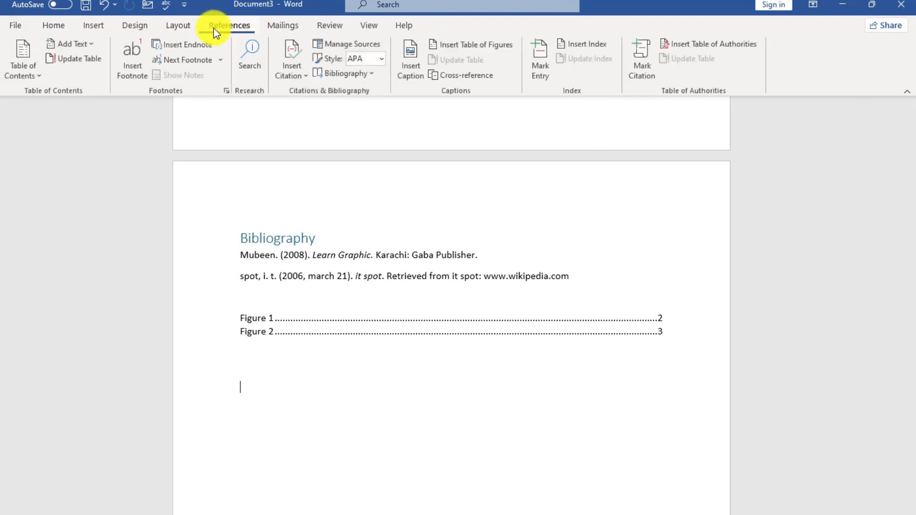
{"action": "left_click", "coordinate": [586, 47]}
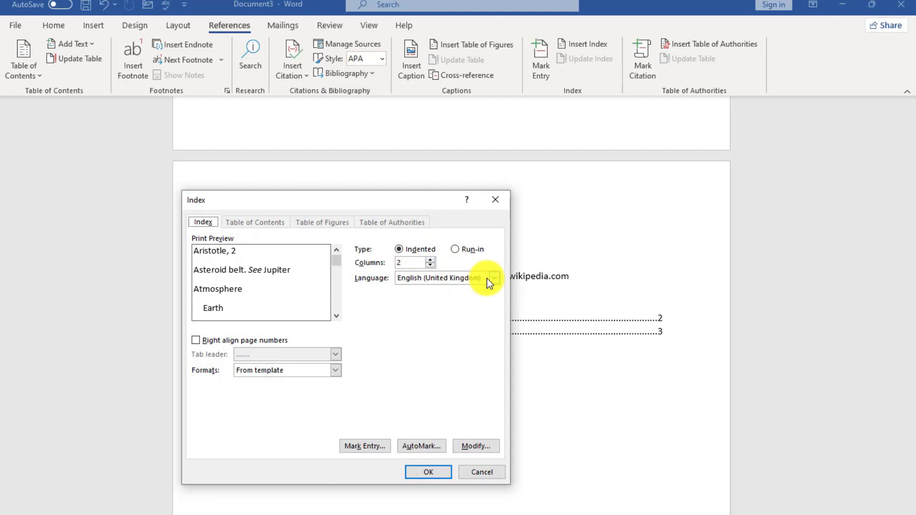
{"action": "left_click", "coordinate": [429, 472]}
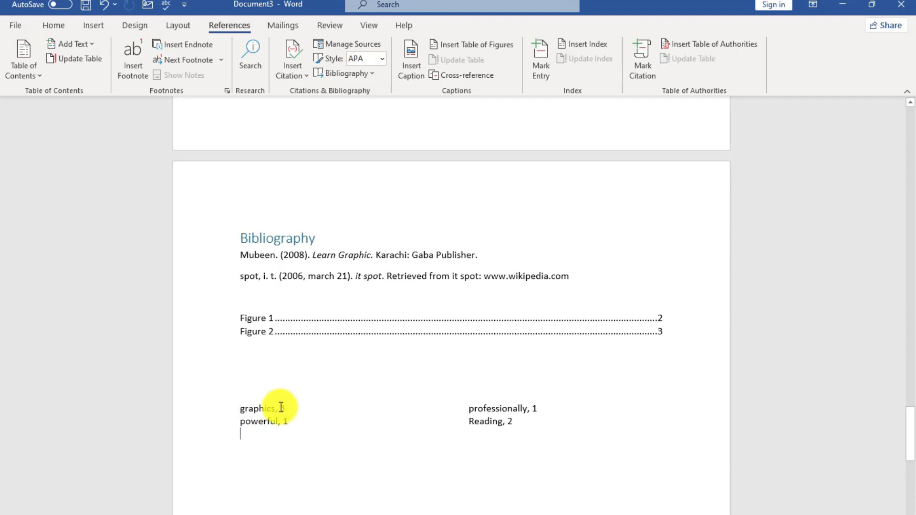
- Examine the words and page numbers listed in the new index
{"action": "left_click_drag", "start_coordinate": [286, 408], "coordinate": [242, 408]}
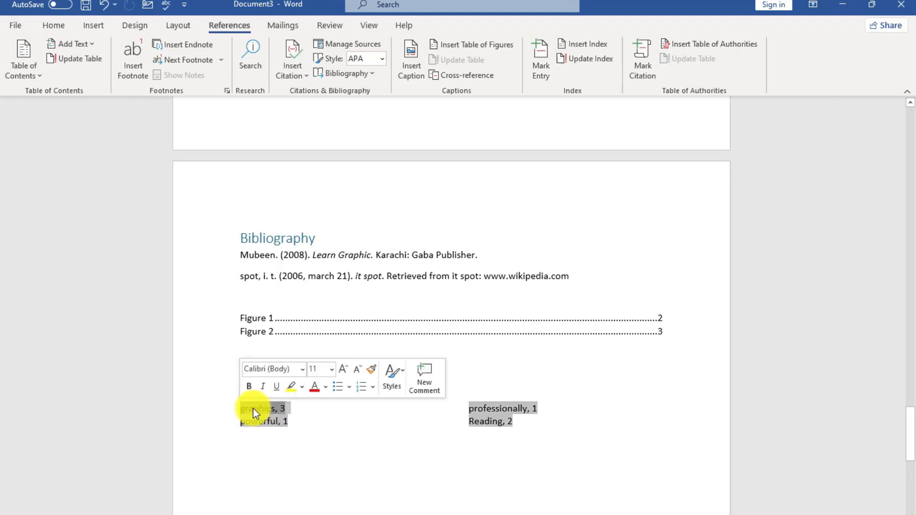
{"action": "left_click", "coordinate": [498, 418]}
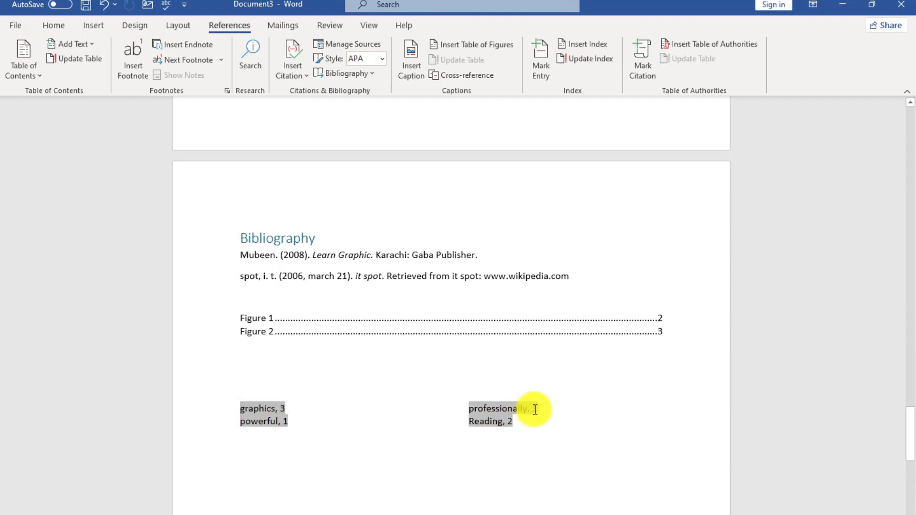
{"action": "left_click_drag", "start_coordinate": [275, 423], "coordinate": [260, 424]}
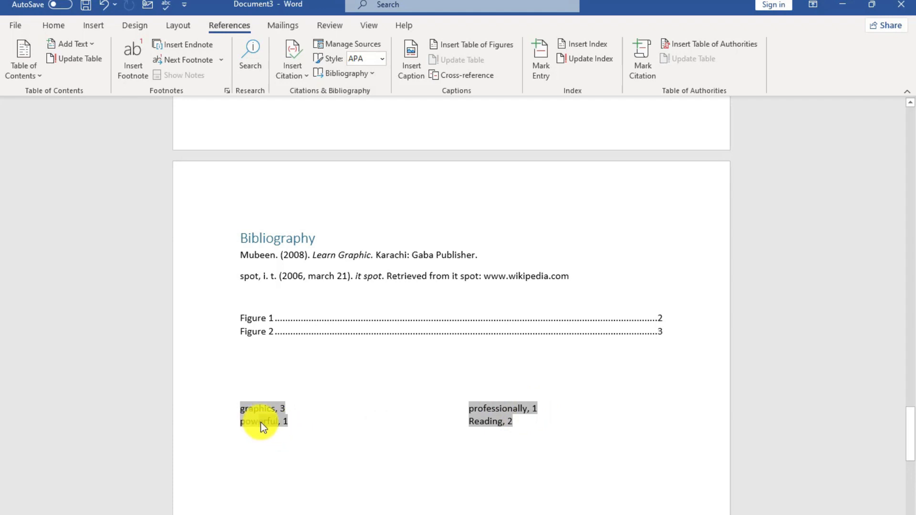
{"action": "left_click_drag", "start_coordinate": [479, 423], "coordinate": [508, 423]}
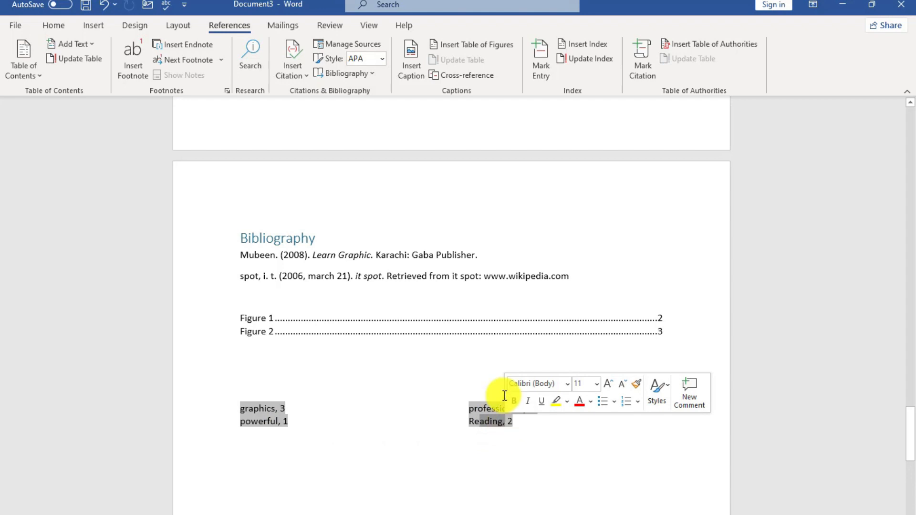
- Mark the word "different" in the second paragraph of the Figure 1 page as an index entry for the current page
{"action": "scroll", "coordinate": [413, 364], "scroll_direction": "up", "scroll_amount": 15}
{"action": "scroll", "coordinate": [415, 365], "scroll_direction": "up", "scroll_amount": 5}
{"action": "scroll", "coordinate": [415, 366], "scroll_direction": "down", "scroll_amount": 16}
{"action": "scroll", "coordinate": [414, 366], "scroll_direction": "up", "scroll_amount": 15}
{"action": "scroll", "coordinate": [413, 366], "scroll_direction": "up", "scroll_amount": 2}
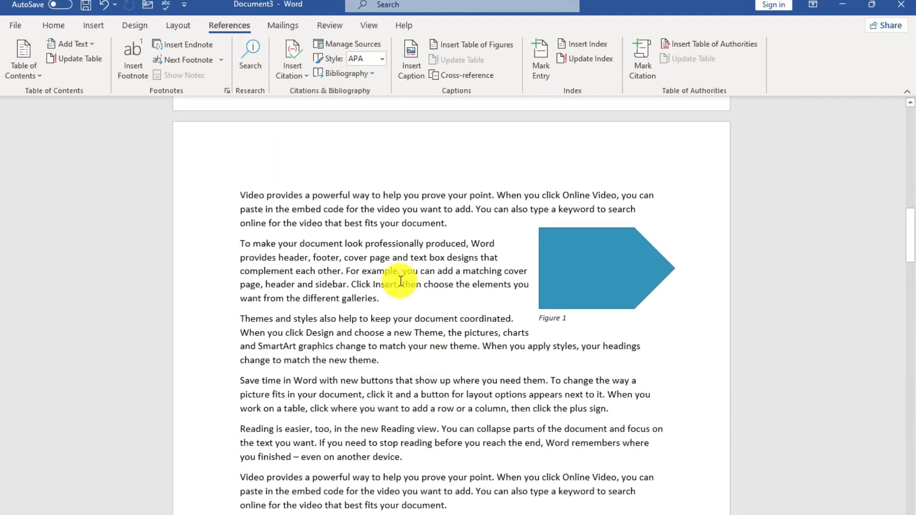
{"action": "double_click", "coordinate": [382, 258]}
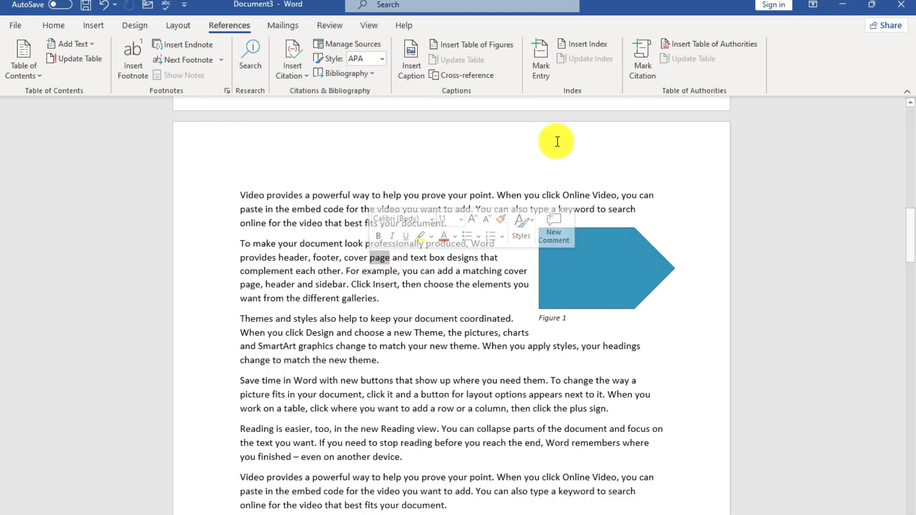
{"action": "left_click", "coordinate": [544, 75]}
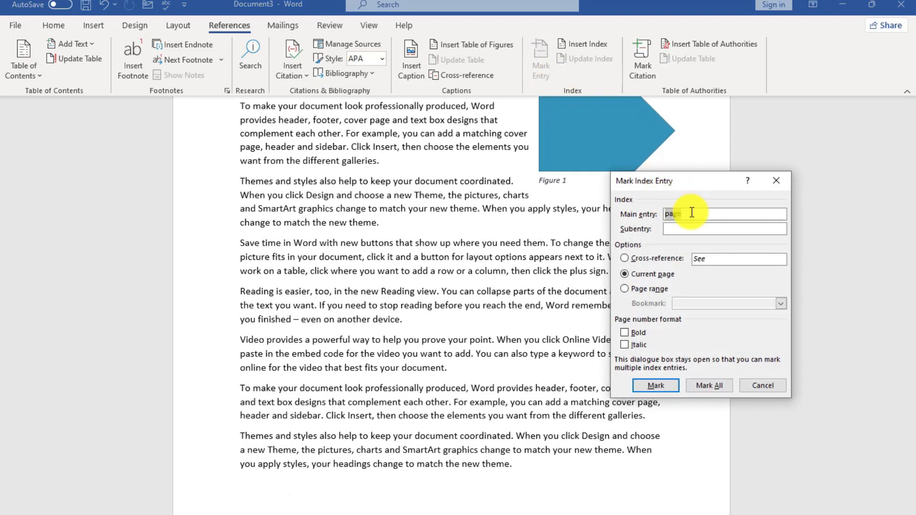
{"action": "left_click", "coordinate": [334, 160]}
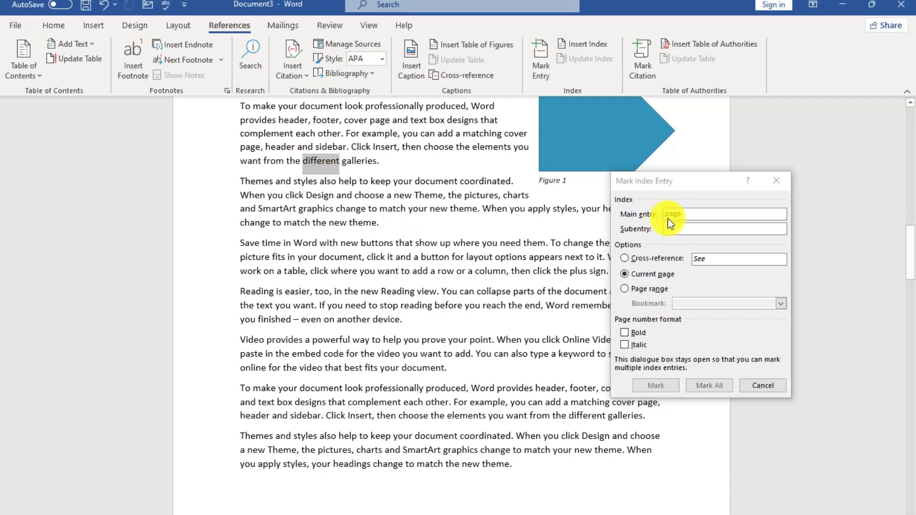
{"action": "left_click", "coordinate": [683, 213]}
{"action": "left_click", "coordinate": [668, 385]}
- Mark the word "finished" in the fifth paragraph of the Figure 1 page as an index entry
{"action": "scroll", "coordinate": [417, 283], "scroll_direction": "down", "scroll_amount": 1}
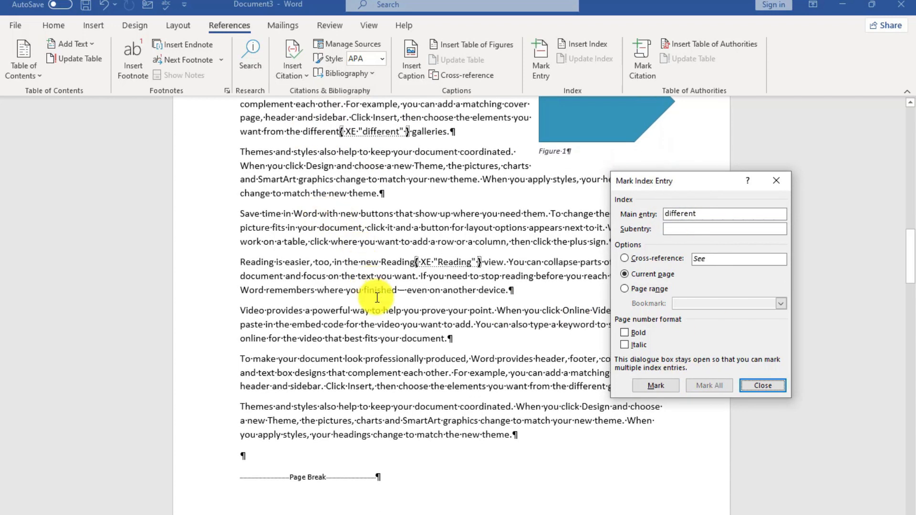
{"action": "left_click", "coordinate": [366, 290]}
{"action": "double_click", "coordinate": [368, 290]}
{"action": "left_click", "coordinate": [701, 224]}
{"action": "left_click", "coordinate": [644, 385]}
- Mark the word "click" before "it" in the fourth paragraph of the Figure 2 page as an index entry
{"action": "scroll", "coordinate": [420, 284], "scroll_direction": "down", "scroll_amount": 5}
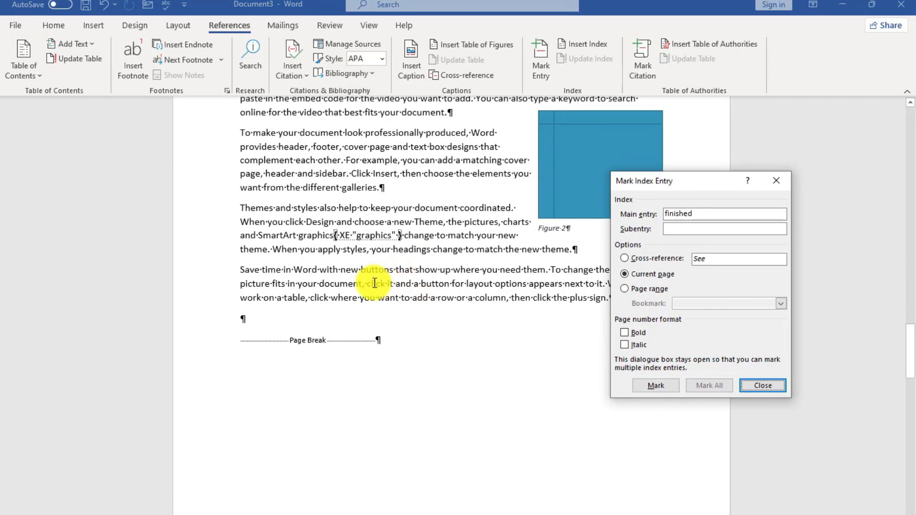
{"action": "double_click", "coordinate": [376, 283]}
{"action": "left_click", "coordinate": [697, 217]}
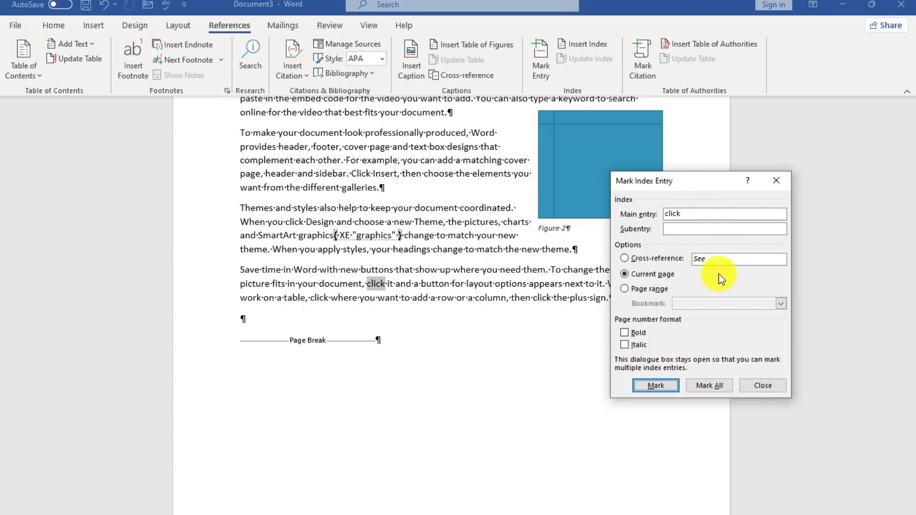
{"action": "left_click", "coordinate": [660, 379]}
- Hide the formatting marks again and place the cursor just below the index
{"action": "scroll", "coordinate": [443, 369], "scroll_direction": "down", "scroll_amount": 15}
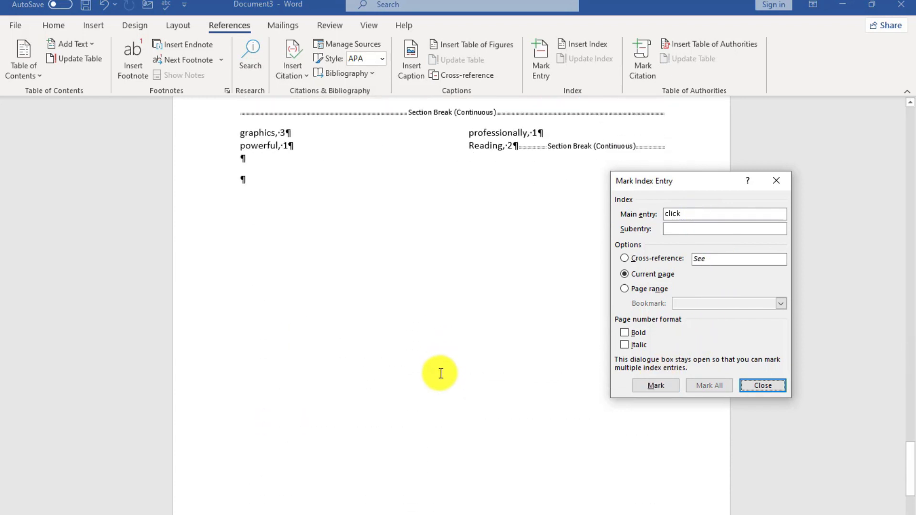
{"action": "scroll", "coordinate": [283, 204], "scroll_direction": "up", "scroll_amount": 2}
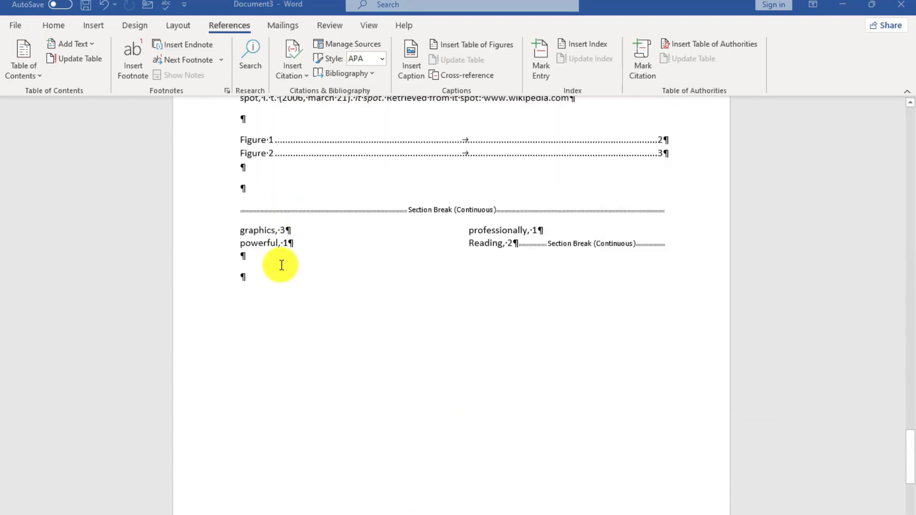
{"action": "left_click", "coordinate": [53, 26]}
{"action": "left_click", "coordinate": [438, 50]}
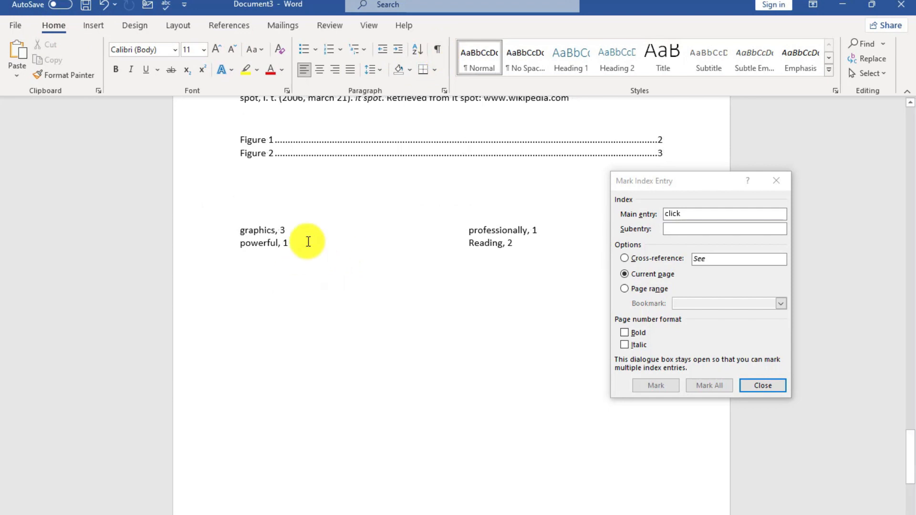
{"action": "left_click", "coordinate": [317, 256]}
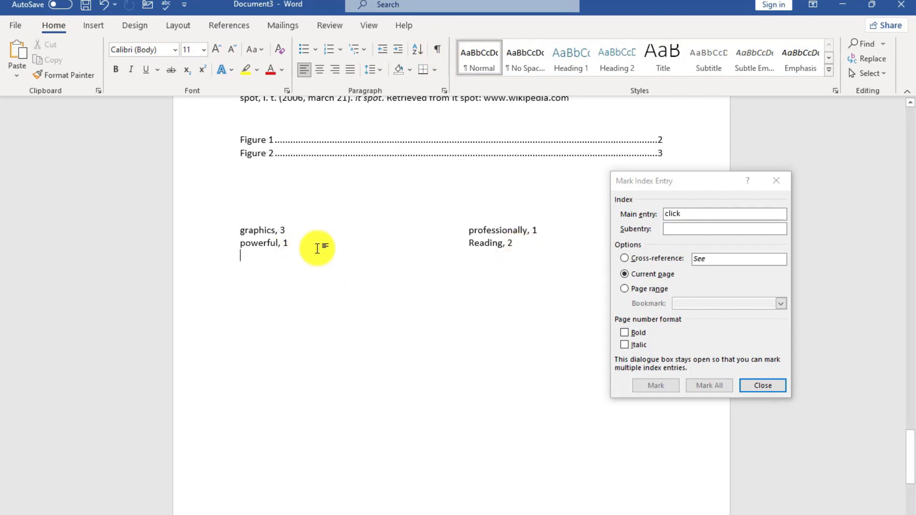
- Finish marking entries and update the index to include the newly marked words
{"action": "left_click", "coordinate": [239, 23]}
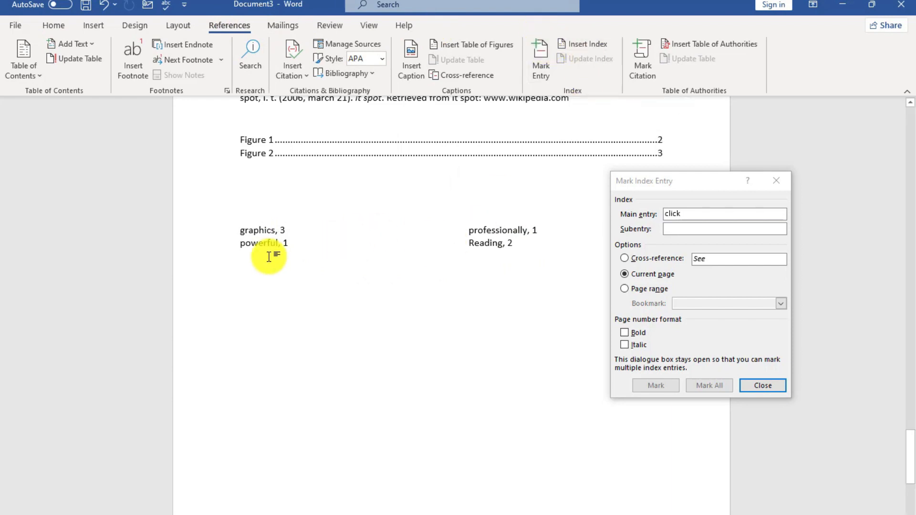
{"action": "left_click", "coordinate": [763, 385]}
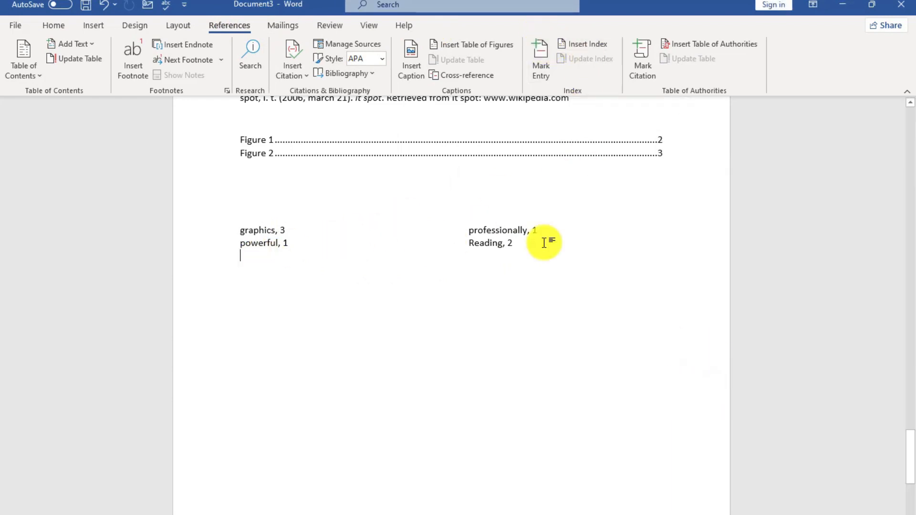
{"action": "left_click", "coordinate": [500, 230]}
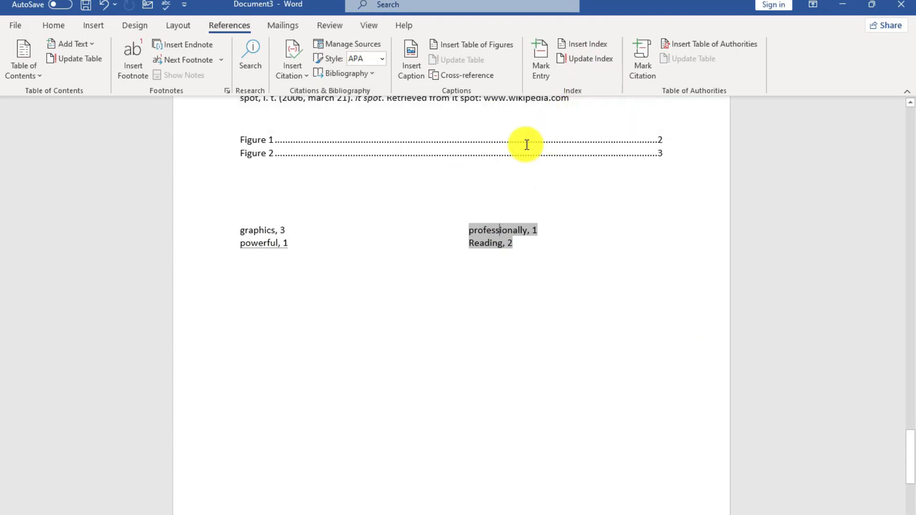
{"action": "left_click", "coordinate": [588, 60]}
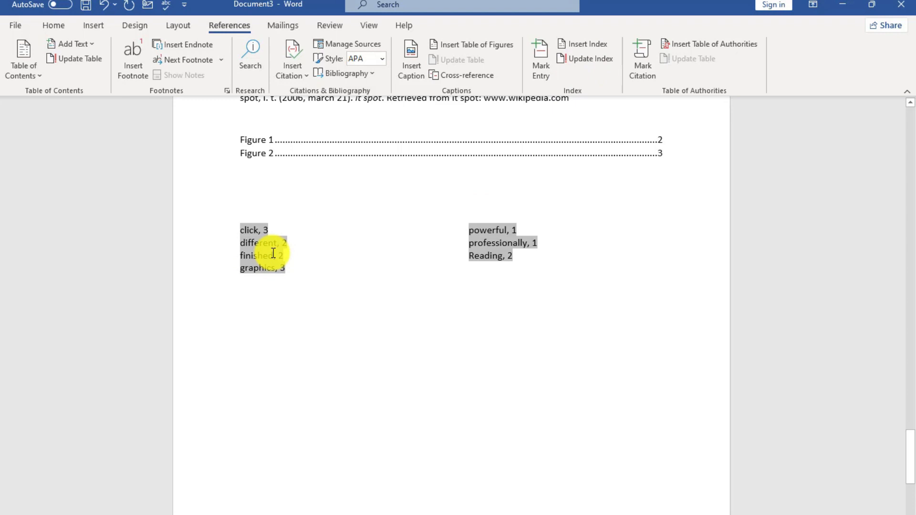
{"action": "scroll", "coordinate": [272, 255], "scroll_direction": "up", "scroll_amount": 15}
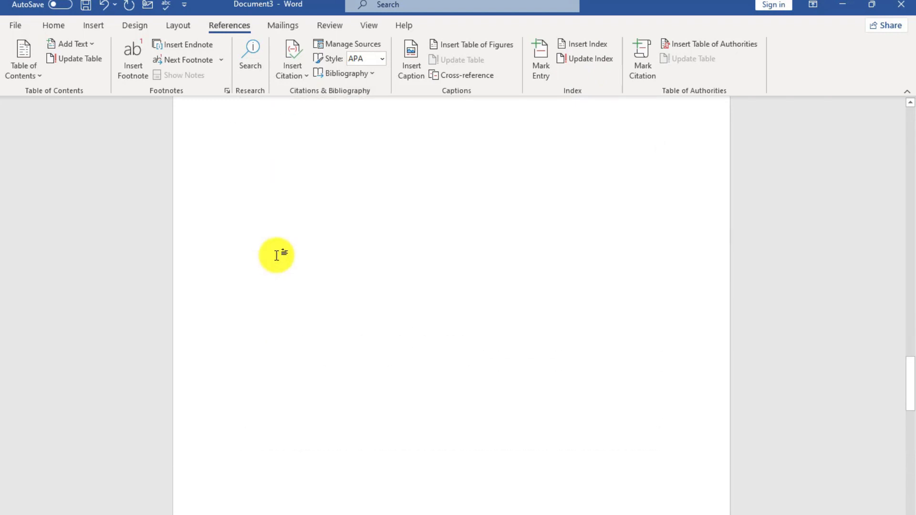
{"action": "scroll", "coordinate": [251, 255], "scroll_direction": "down", "scroll_amount": 3}
{"action": "scroll", "coordinate": [607, 103], "scroll_direction": "up", "scroll_amount": 7}
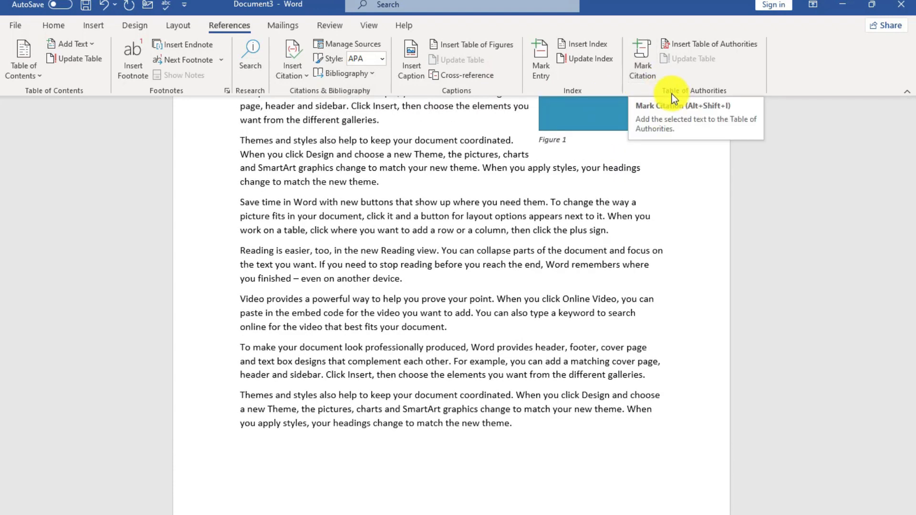
{"action": "scroll", "coordinate": [567, 141], "scroll_direction": "up", "scroll_amount": 20}
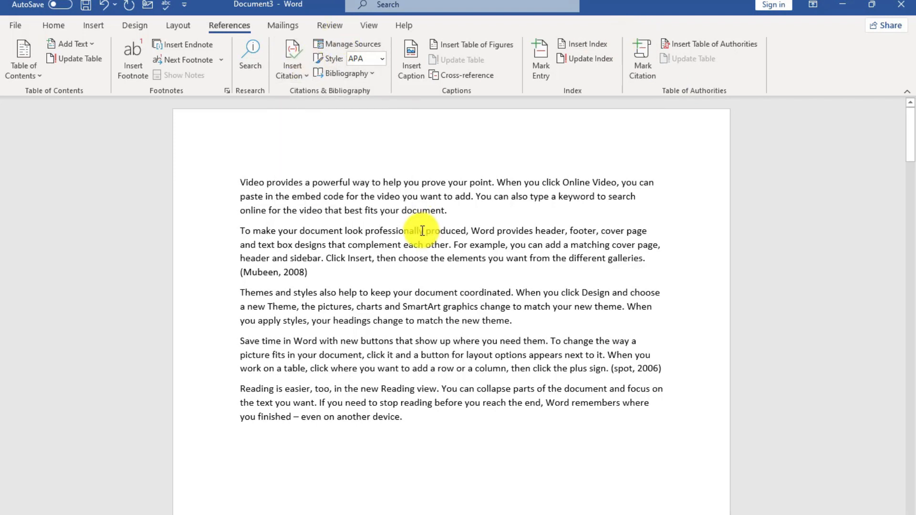
{"action": "scroll", "coordinate": [410, 239], "scroll_direction": "down", "scroll_amount": 5}
{"action": "scroll", "coordinate": [401, 246], "scroll_direction": "up", "scroll_amount": 5}
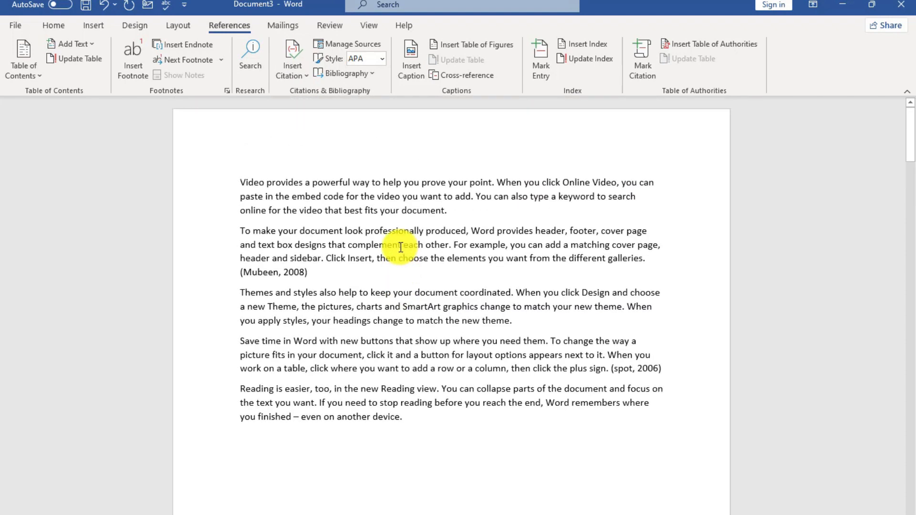
- Insert a blank page near the end of the document
{"action": "scroll", "coordinate": [400, 247], "scroll_direction": "down", "scroll_amount": 15}
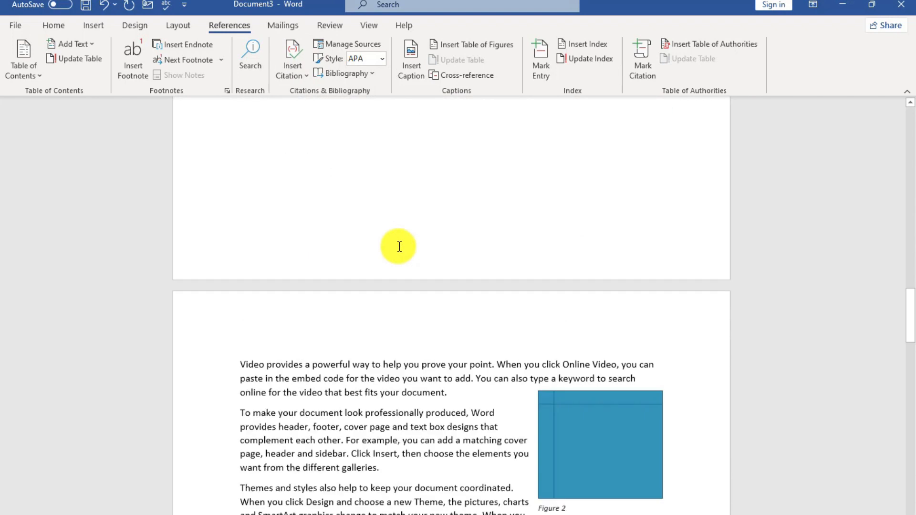
{"action": "left_click", "coordinate": [93, 26]}
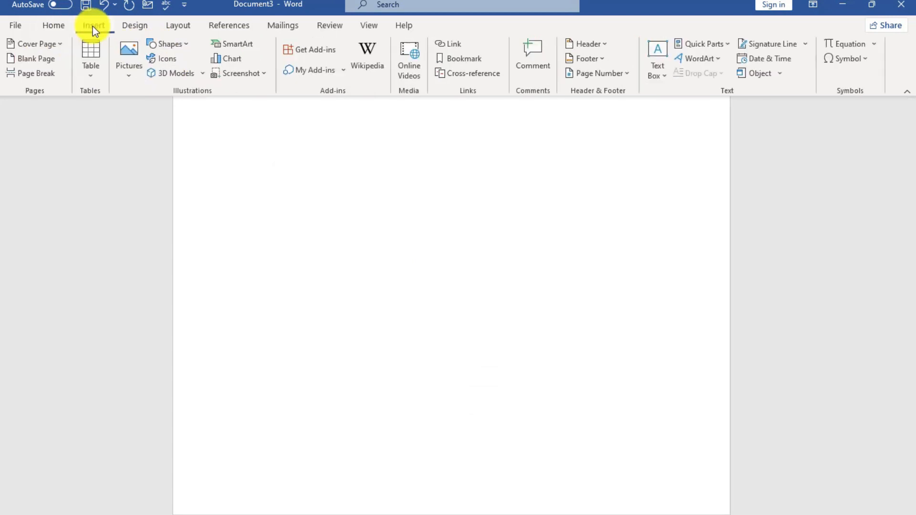
{"action": "left_click", "coordinate": [25, 62]}
{"action": "scroll", "coordinate": [258, 302], "scroll_direction": "down", "scroll_amount": 5}
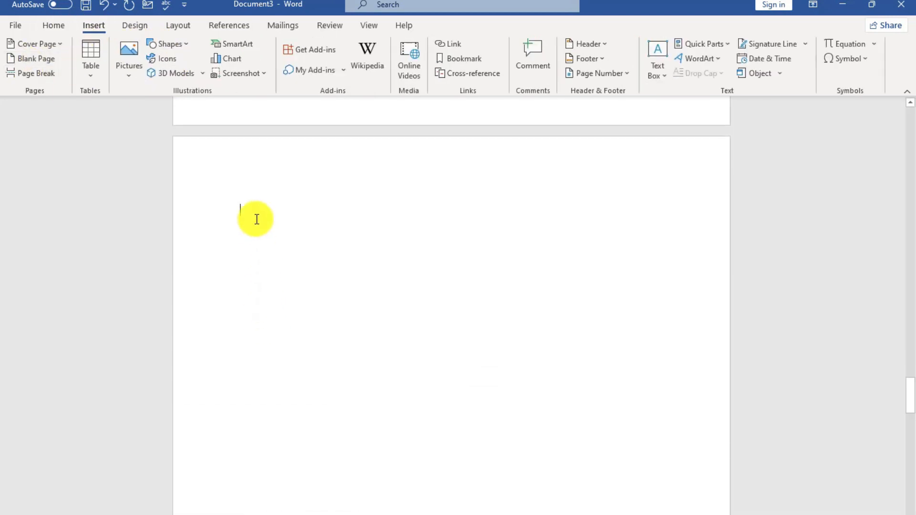
- Mark the 2008 citation at the end of the first page's second paragraph as a table of authorities entry in the Cases category
{"action": "scroll", "coordinate": [252, 213], "scroll_direction": "up", "scroll_amount": 6}
{"action": "scroll", "coordinate": [252, 213], "scroll_direction": "up", "scroll_amount": 15}
{"action": "scroll", "coordinate": [442, 201], "scroll_direction": "down", "scroll_amount": 5}
{"action": "scroll", "coordinate": [470, 180], "scroll_direction": "up", "scroll_amount": 5}
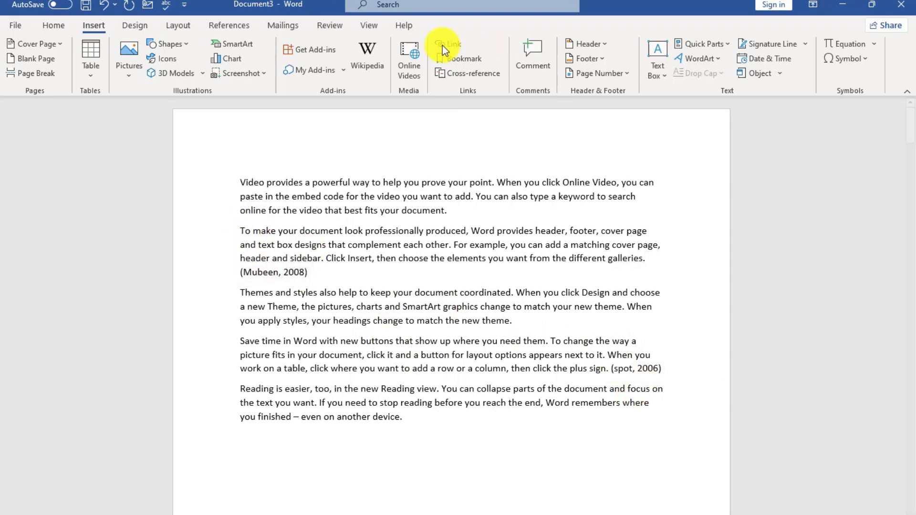
{"action": "left_click", "coordinate": [221, 19]}
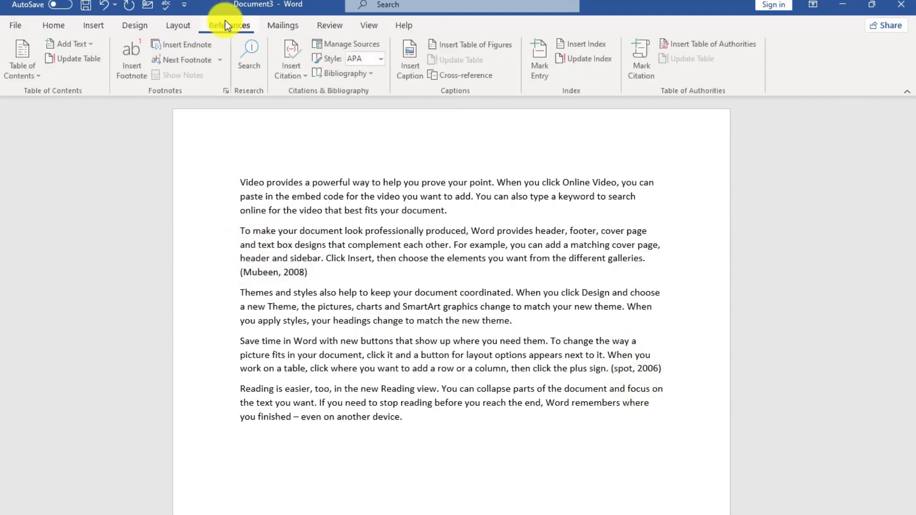
{"action": "left_click", "coordinate": [638, 70]}
{"action": "scroll", "coordinate": [430, 276], "scroll_direction": "up", "scroll_amount": 10}
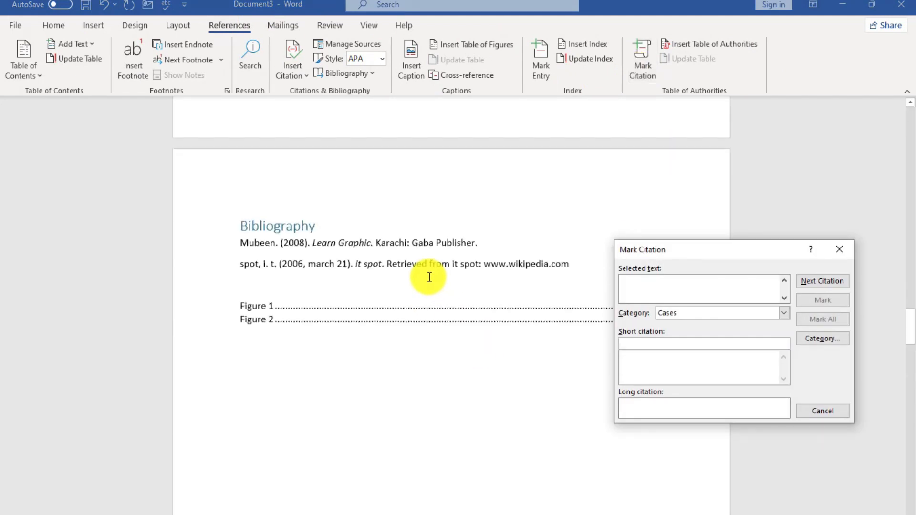
{"action": "scroll", "coordinate": [418, 273], "scroll_direction": "up", "scroll_amount": 10}
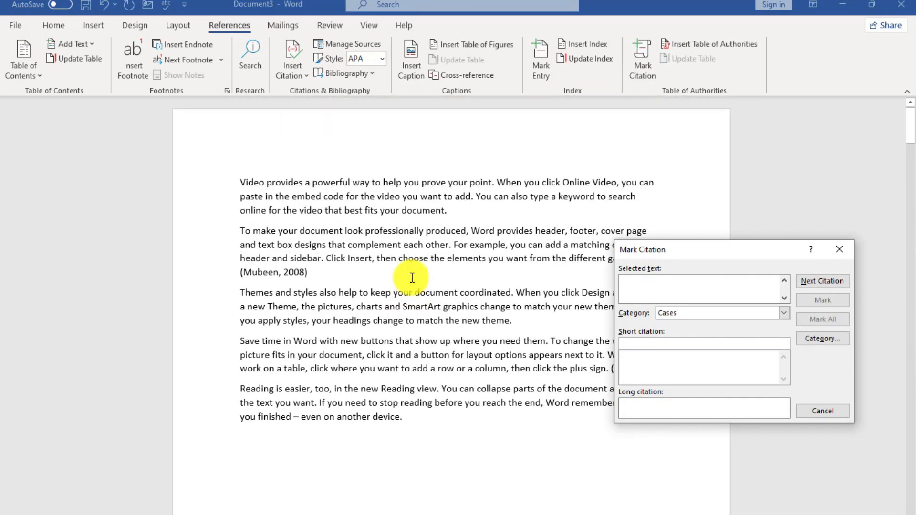
{"action": "left_click", "coordinate": [309, 271]}
{"action": "left_click", "coordinate": [283, 272]}
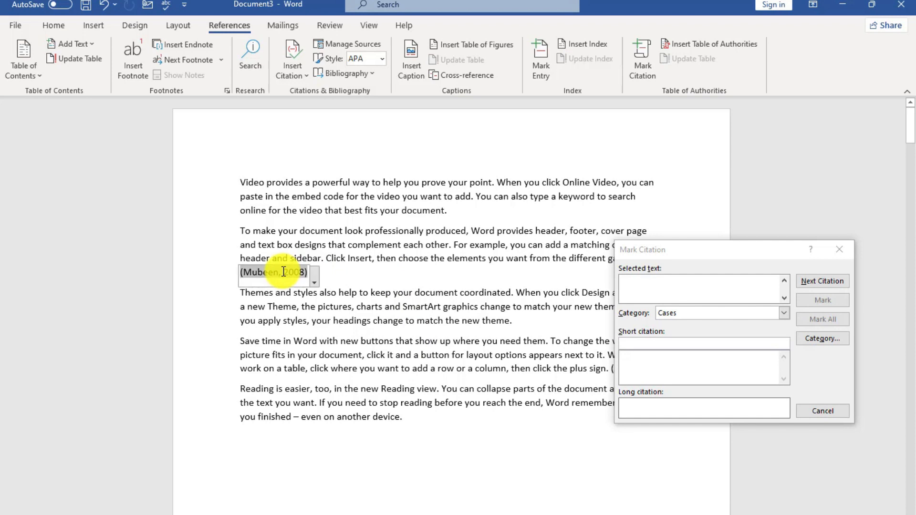
{"action": "left_click", "coordinate": [654, 339]}
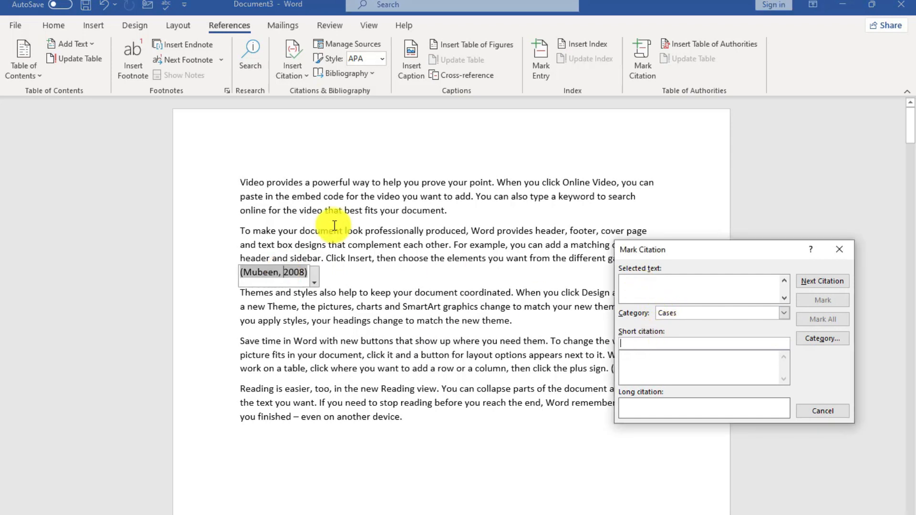
{"action": "left_click", "coordinate": [253, 273]}
{"action": "left_click_drag", "start_coordinate": [244, 270], "coordinate": [296, 273]}
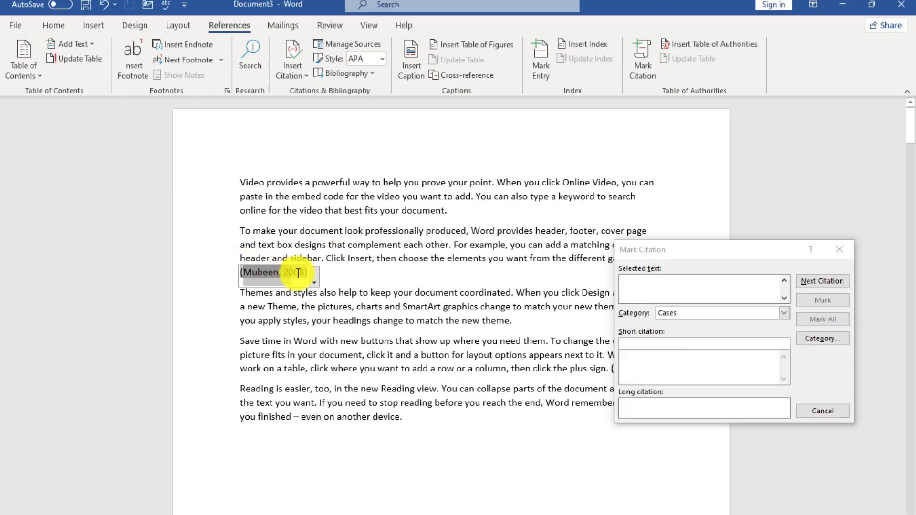
{"action": "left_click_drag", "start_coordinate": [241, 272], "coordinate": [310, 272]}
{"action": "left_click", "coordinate": [621, 343]}
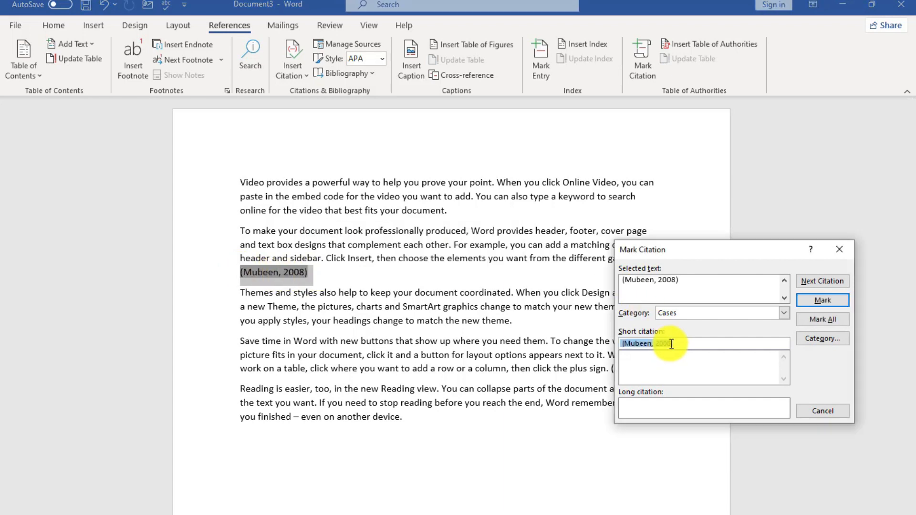
{"action": "left_click", "coordinate": [816, 302]}
- Mark the 2006 citation at the end of the fourth paragraph as a Cases entry and finish marking citations
{"action": "scroll", "coordinate": [580, 237], "scroll_direction": "down", "scroll_amount": 2}
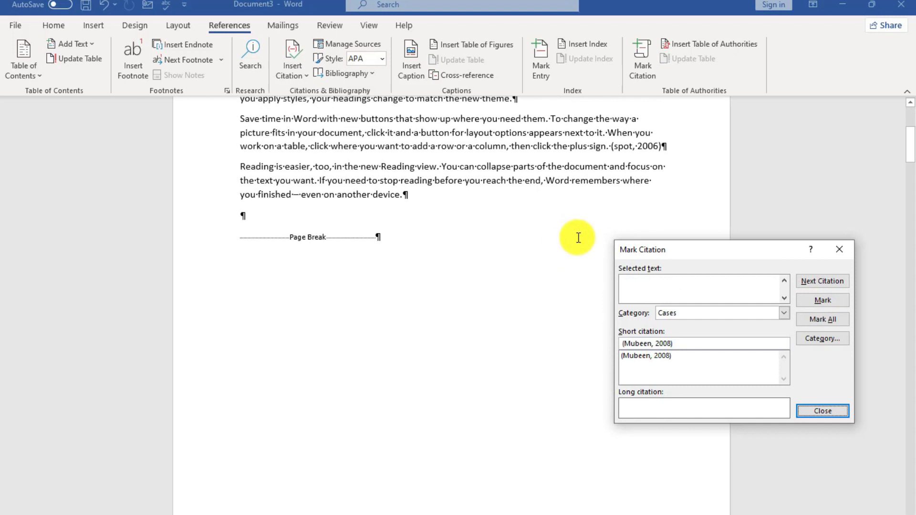
{"action": "left_click", "coordinate": [663, 145]}
{"action": "left_click_drag", "start_coordinate": [610, 145], "coordinate": [654, 144]}
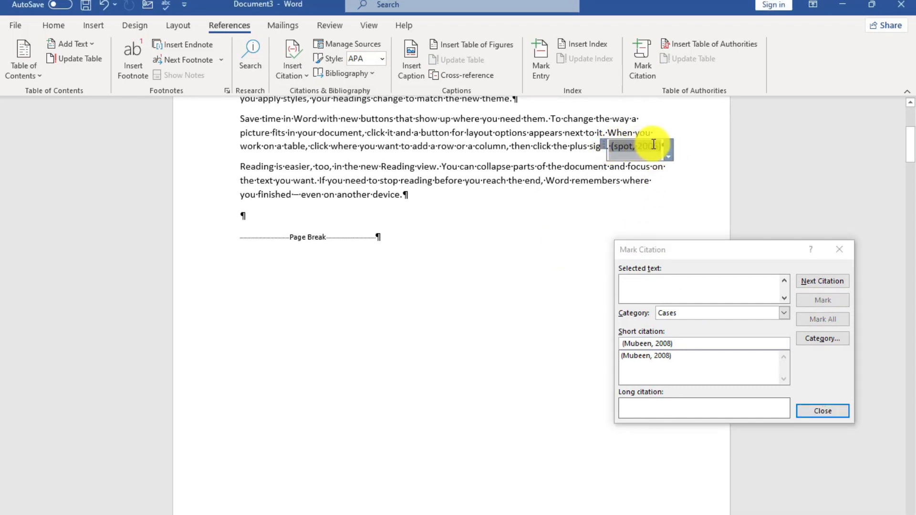
{"action": "left_click", "coordinate": [697, 336]}
{"action": "left_click", "coordinate": [812, 301]}
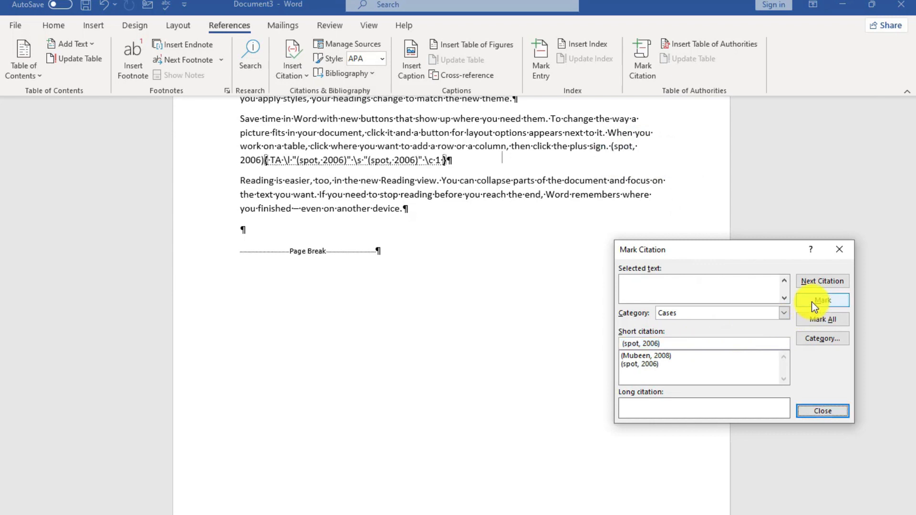
{"action": "left_click", "coordinate": [823, 410]}
- Return to the blank page near the end of the document and hide the formatting marks
{"action": "scroll", "coordinate": [445, 352], "scroll_direction": "up", "scroll_amount": 7}
{"action": "scroll", "coordinate": [446, 351], "scroll_direction": "down", "scroll_amount": 10}
{"action": "scroll", "coordinate": [441, 357], "scroll_direction": "down", "scroll_amount": 10}
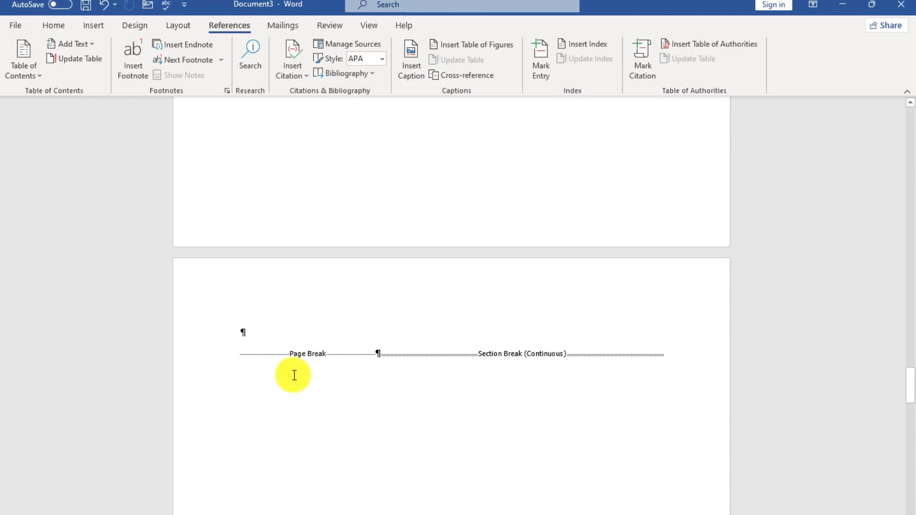
{"action": "left_click", "coordinate": [92, 25]}
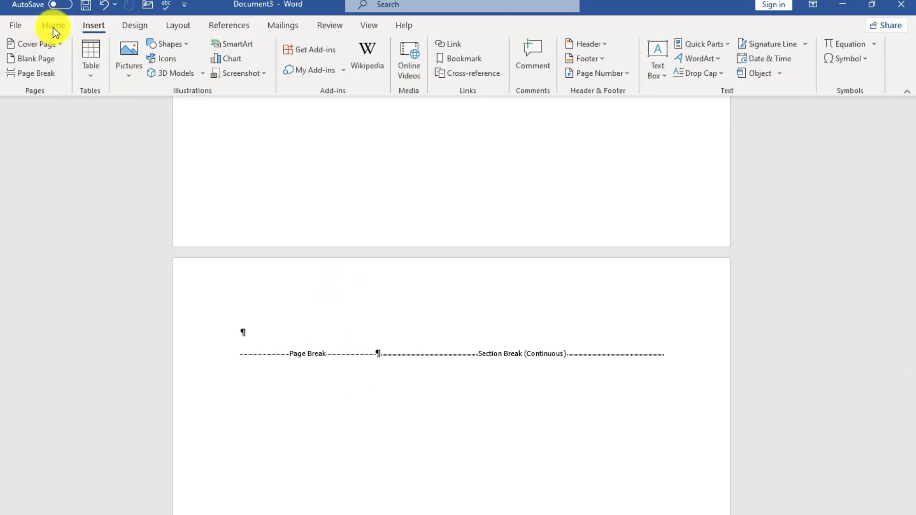
{"action": "left_click", "coordinate": [53, 26]}
{"action": "left_click", "coordinate": [437, 51]}
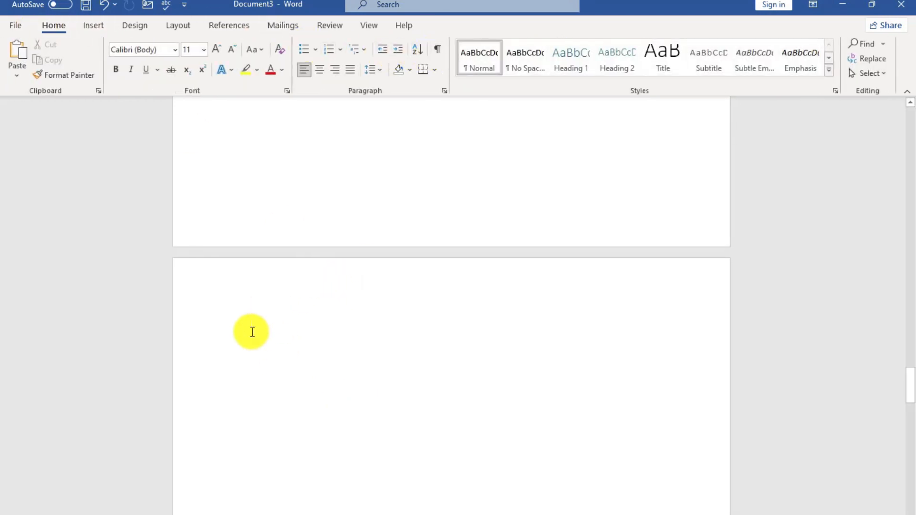
- Insert a table of authorities for the Cases category on the blank page, keeping the original formatting and the template format
{"action": "left_click", "coordinate": [296, 28]}
{"action": "left_click", "coordinate": [241, 26]}
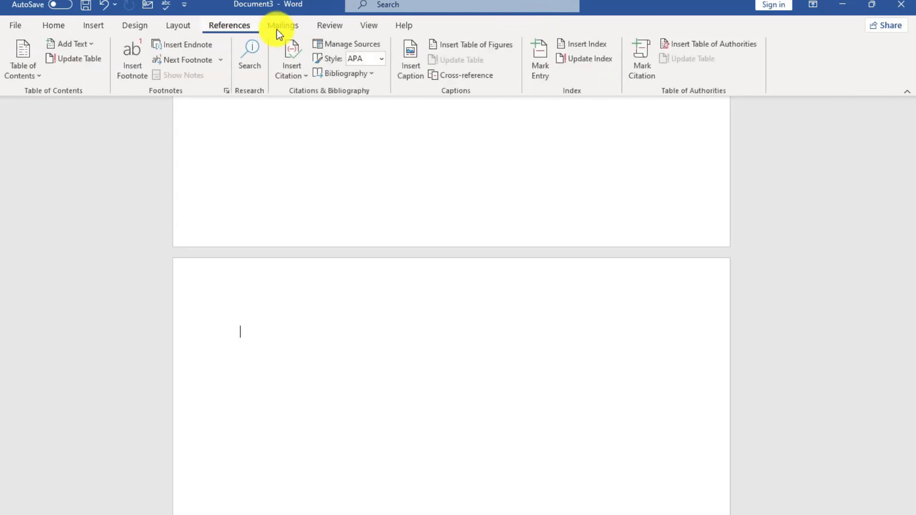
{"action": "left_click", "coordinate": [699, 48]}
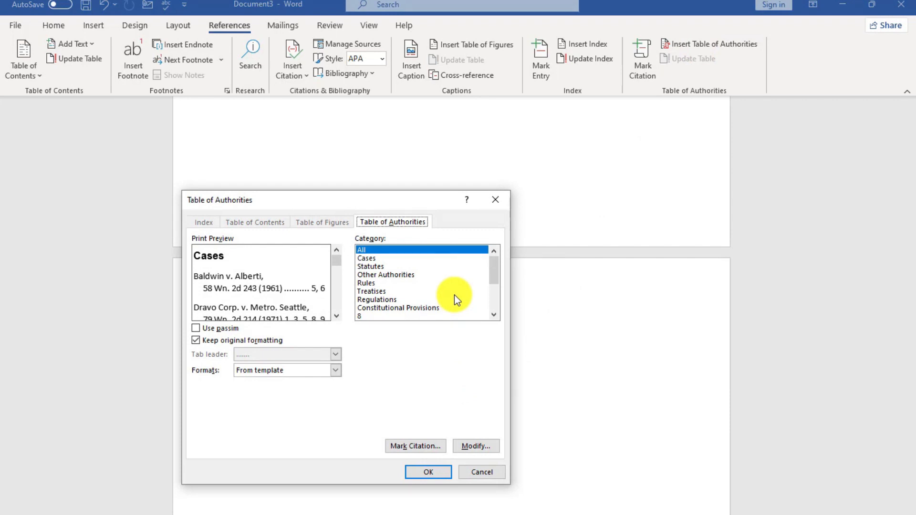
{"action": "left_click", "coordinate": [368, 259]}
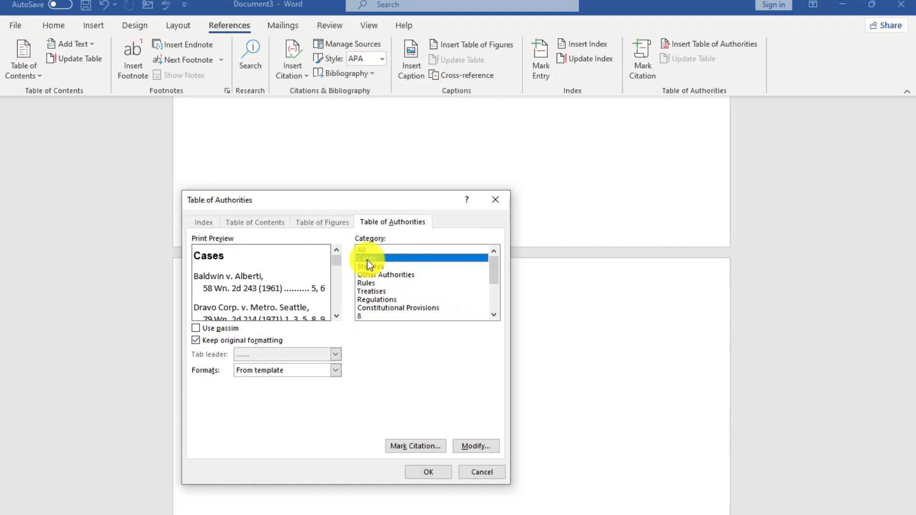
{"action": "left_click", "coordinate": [415, 472]}
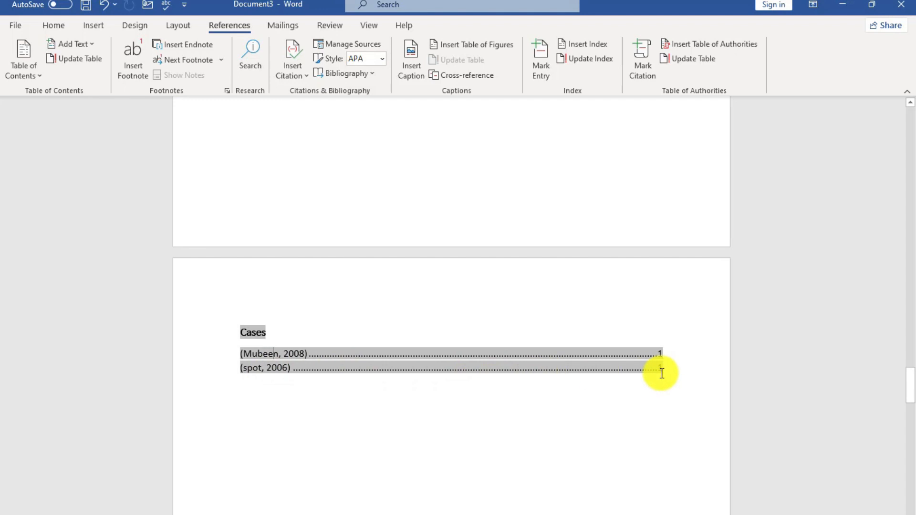
- Review the available citation categories in the Mark Citation settings, leaving them unmodified, and close the dialog
{"action": "left_click", "coordinate": [640, 66]}
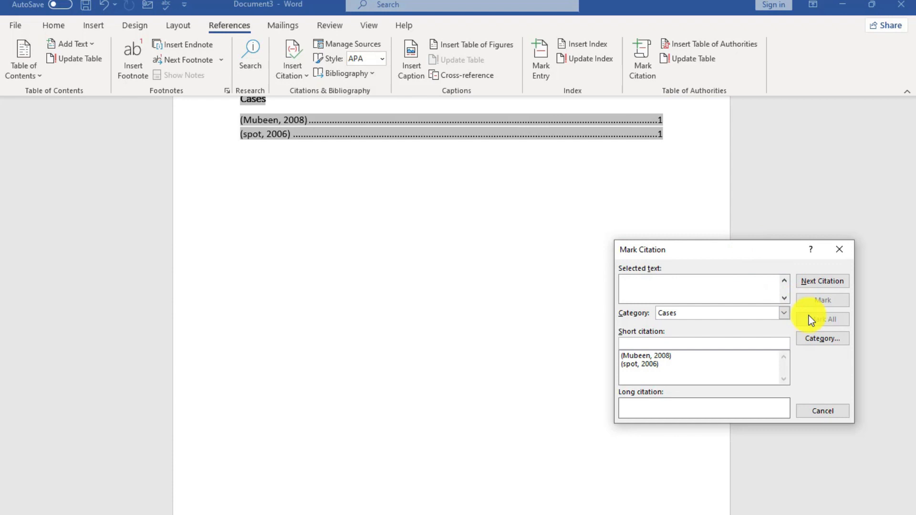
{"action": "left_click", "coordinate": [816, 339]}
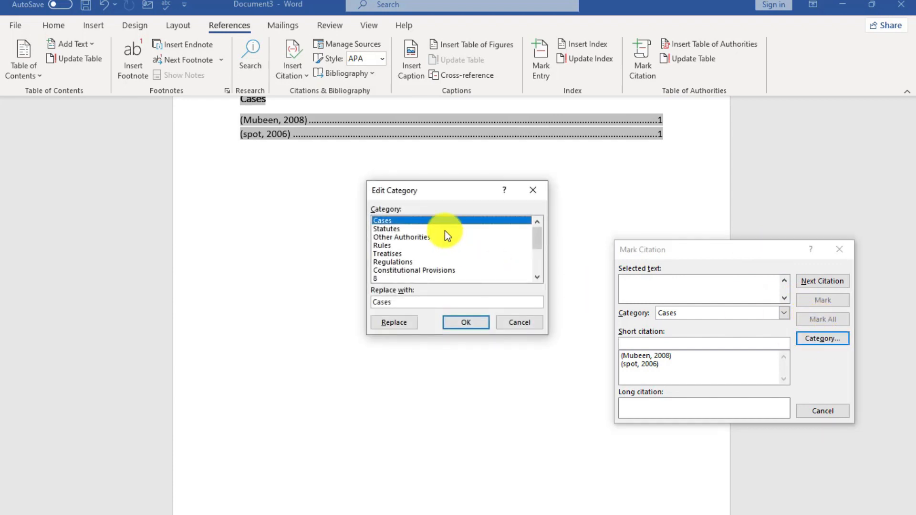
{"action": "left_click", "coordinate": [466, 322]}
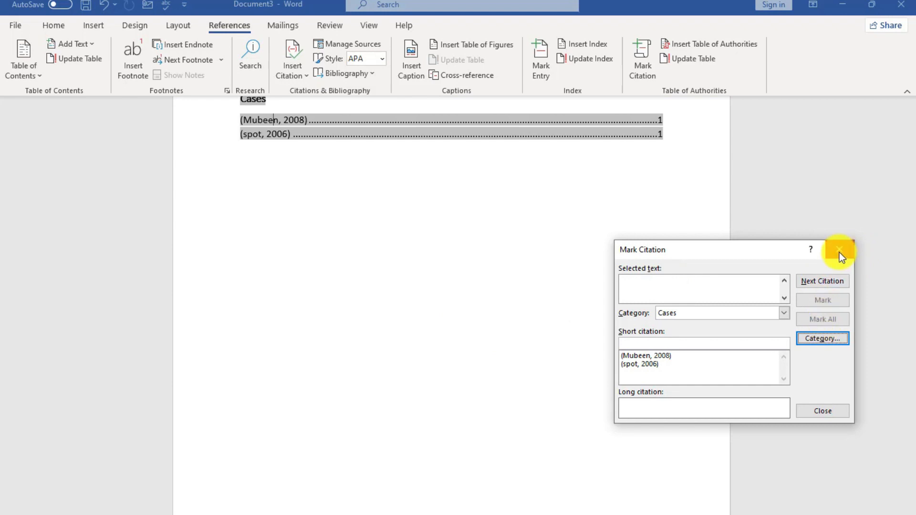
{"action": "left_click", "coordinate": [840, 251]}
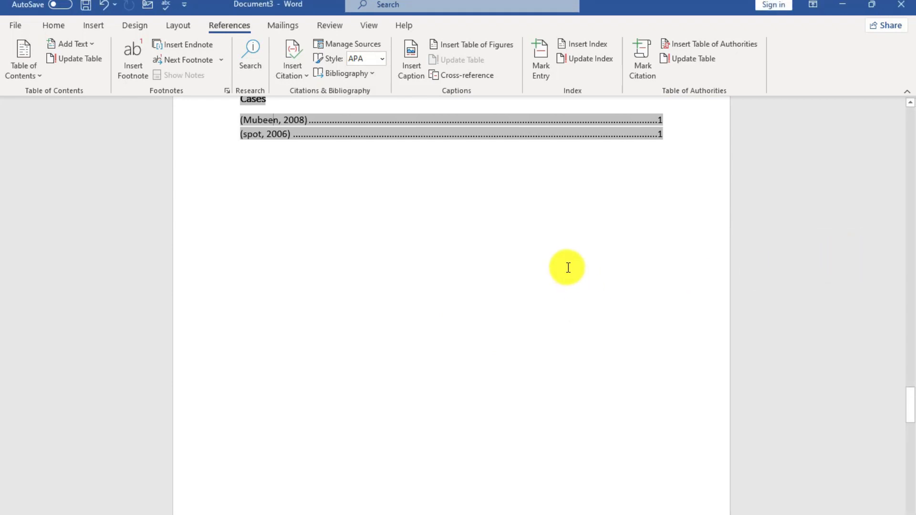